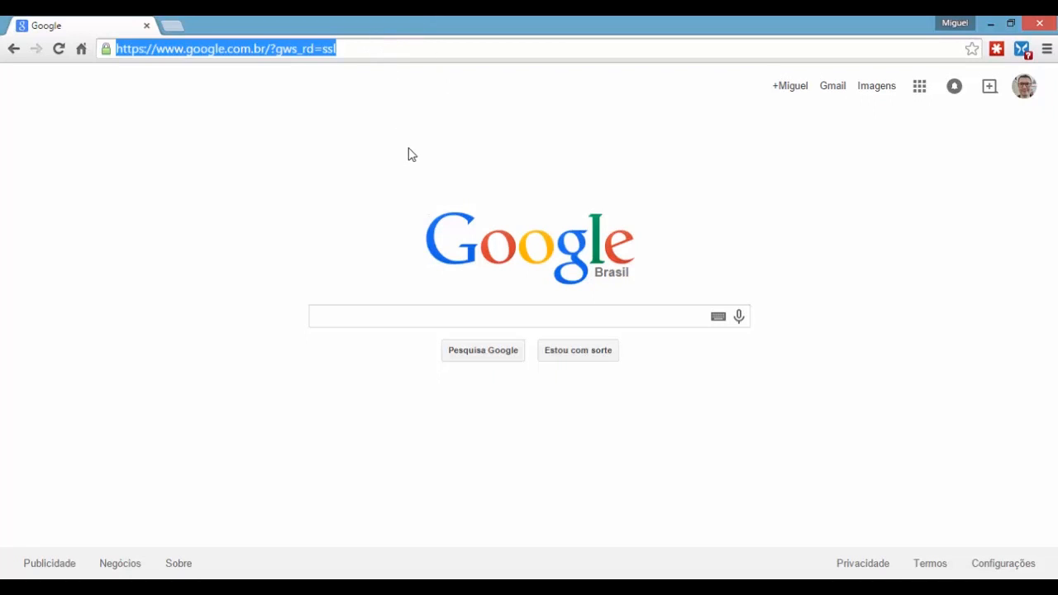
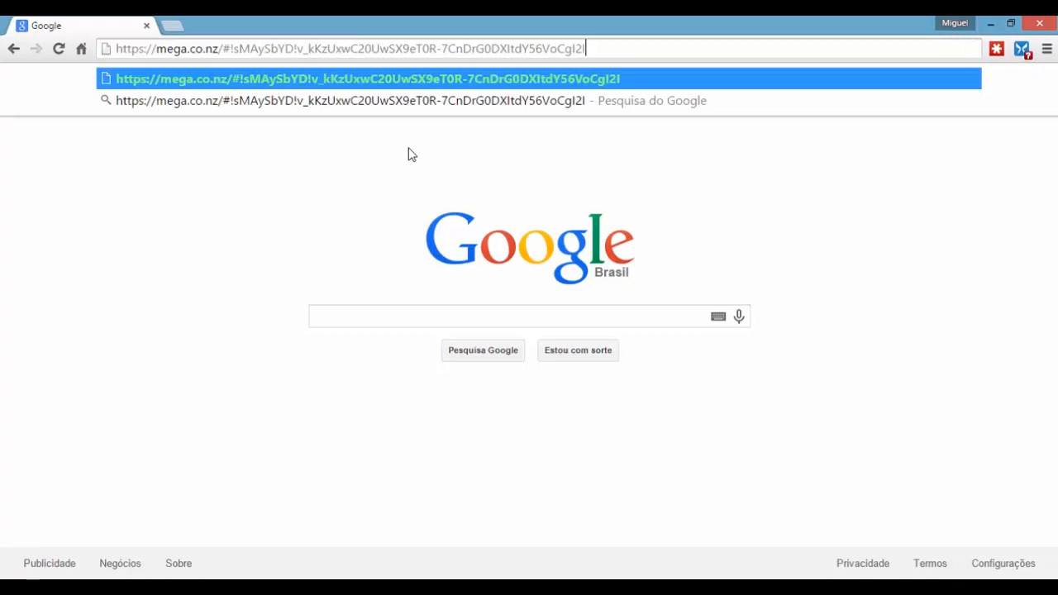
# Step: Load the MEGA download page for brModelo.rar in Chrome from the pasted mega.co.nz link
pyautogui.press('Return')
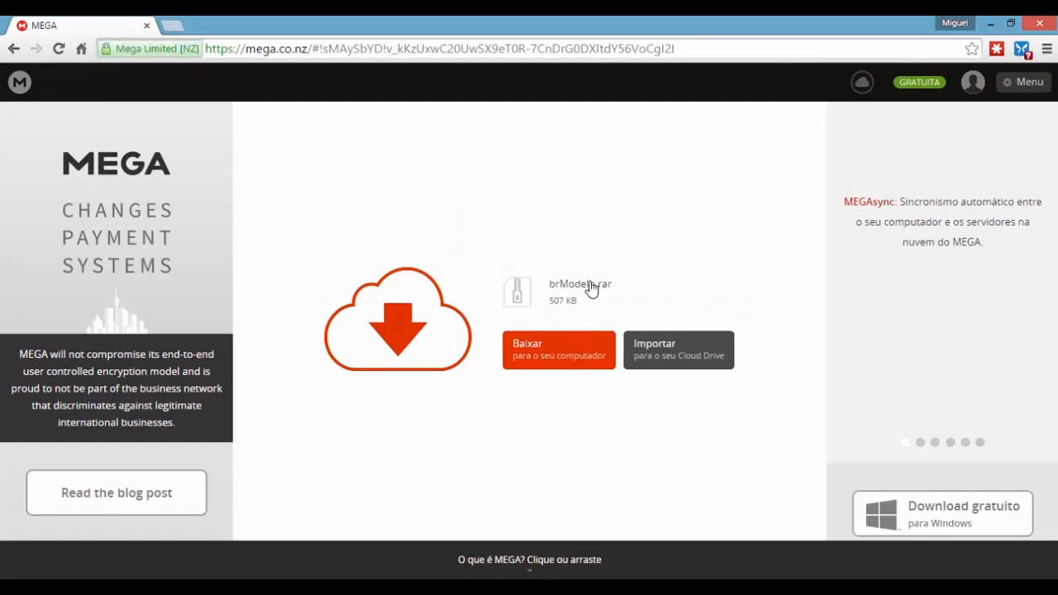
# Step: Download brModelo.rar (507 KB) from MEGA with the Baixar button
pyautogui.click(555, 366)
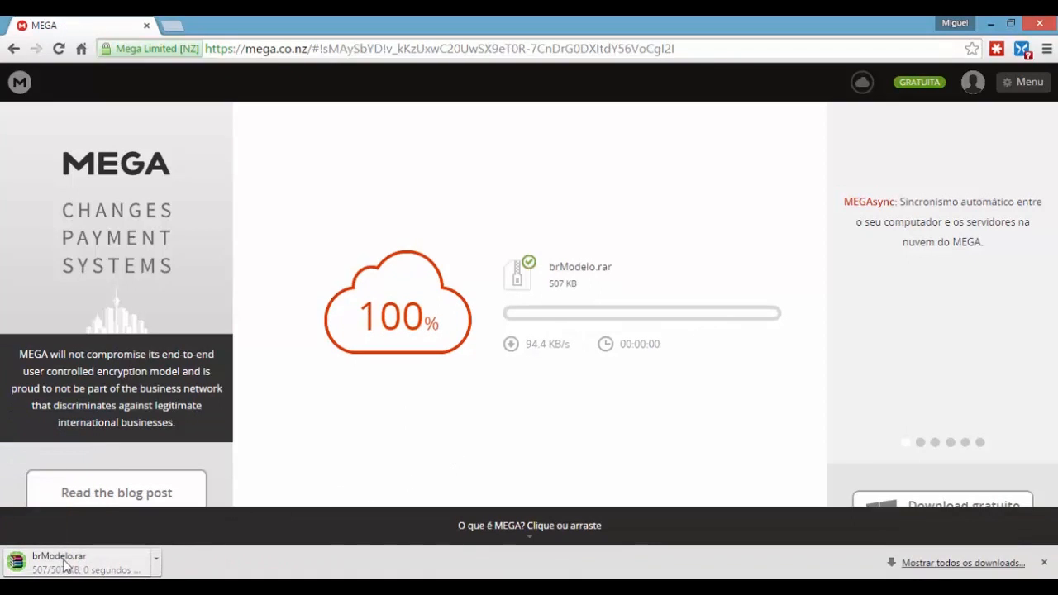
# Step: Extract brModelo.exe from the downloaded brModelo.rar to the desktop (Área de Trabalho)
pyautogui.click(128, 564)
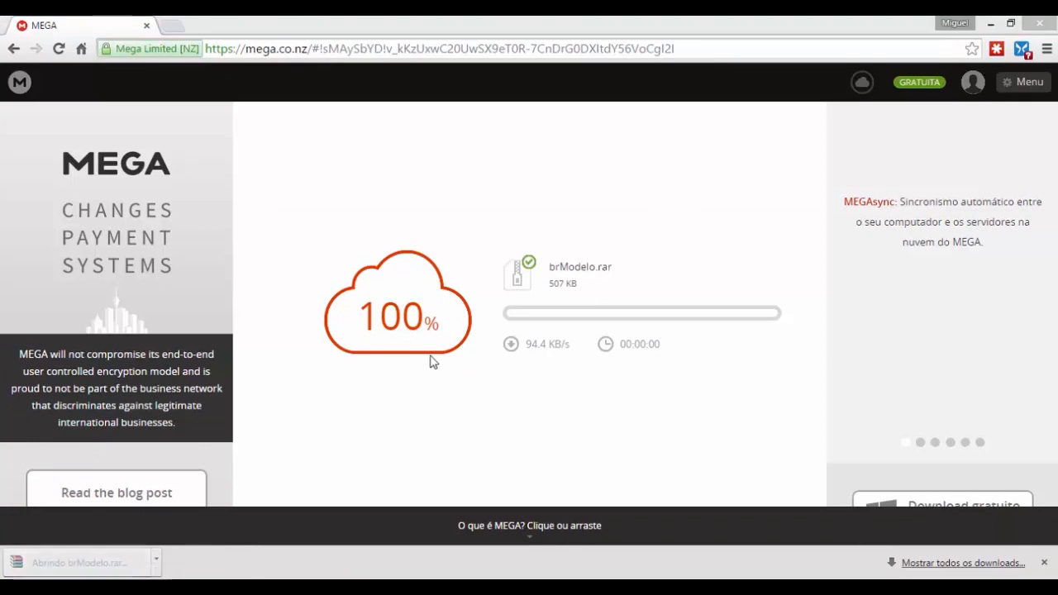
pyautogui.click(313, 222)
pyautogui.click(300, 128)
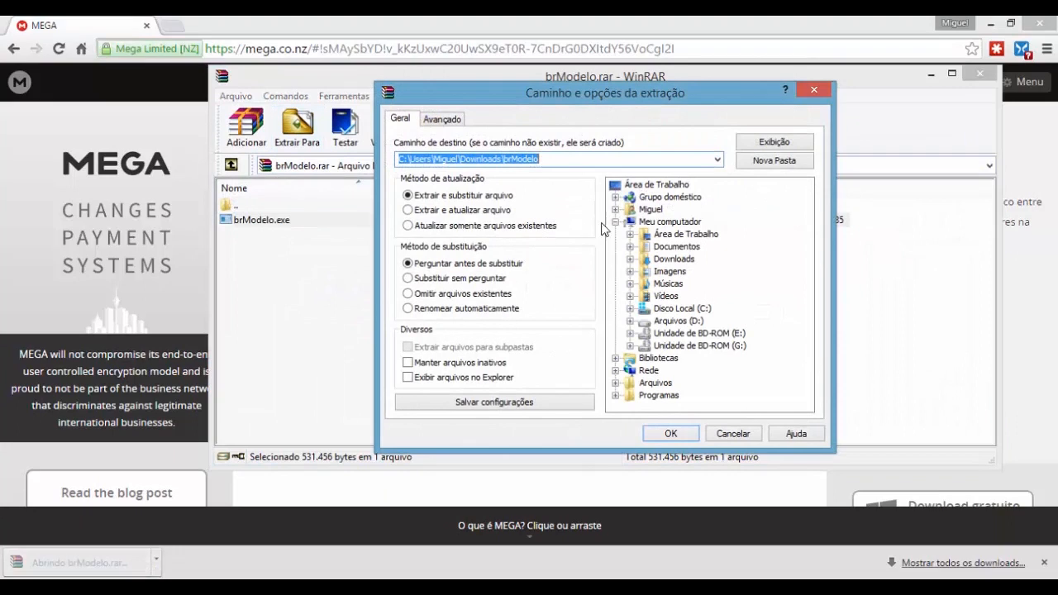
pyautogui.click(654, 185)
pyautogui.click(691, 436)
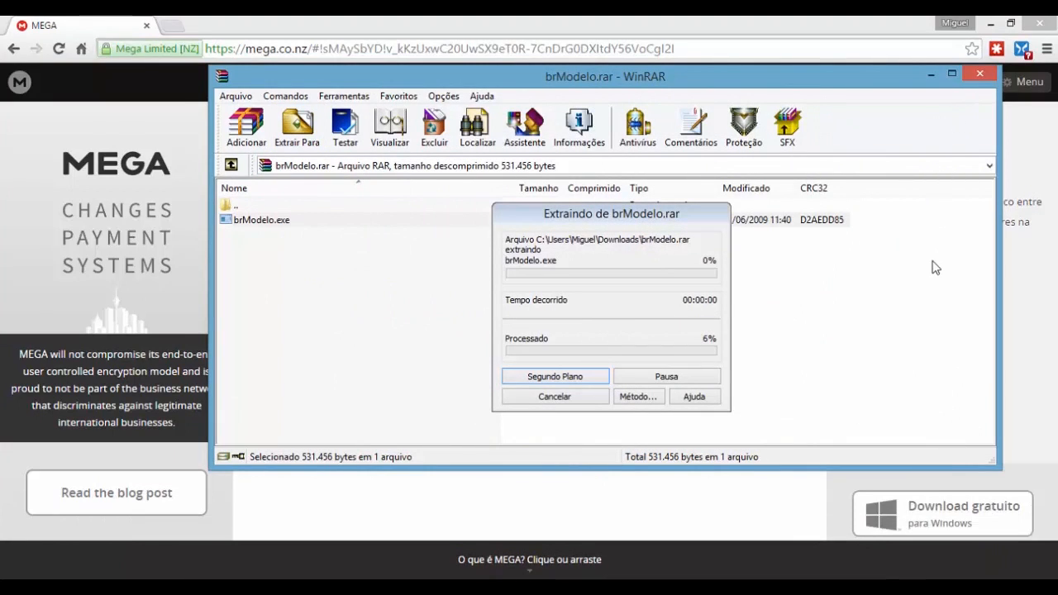
# Step: Close WinRAR and Chrome and arrange the exercise PDF and brModelo icons on the desktop
pyautogui.click(980, 74)
pyautogui.click(1040, 24)
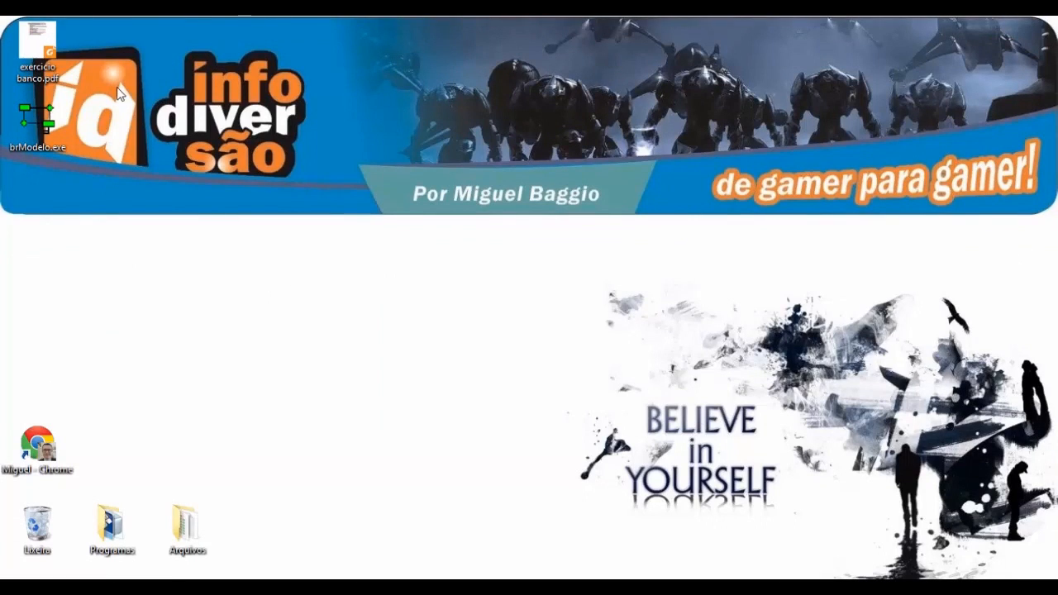
pyautogui.moveTo(103, 207); pyautogui.dragTo(273, 539)
pyautogui.click(168, 385)
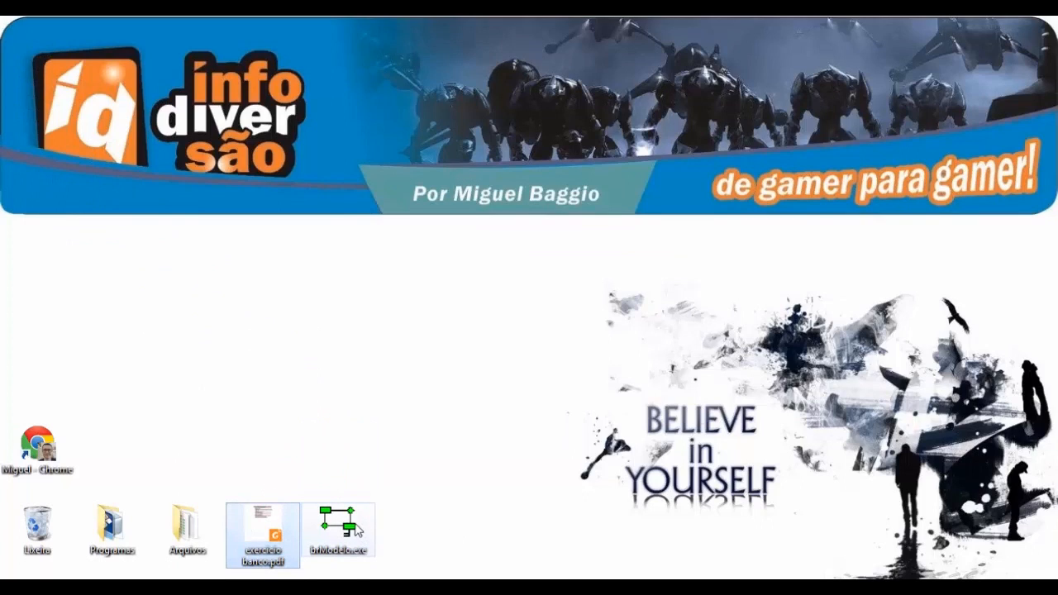
# Step: Launch brModelo.exe, associate brM files with it, and dismiss the startup error
pyautogui.doubleClick(356, 529)
pyautogui.click(581, 321)
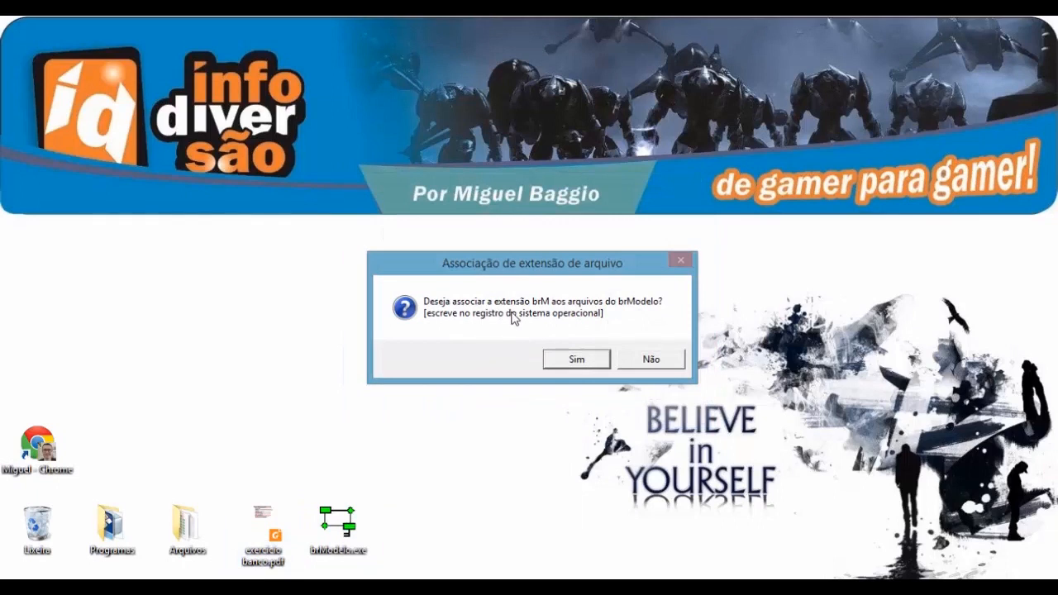
pyautogui.click(579, 360)
pyautogui.click(576, 359)
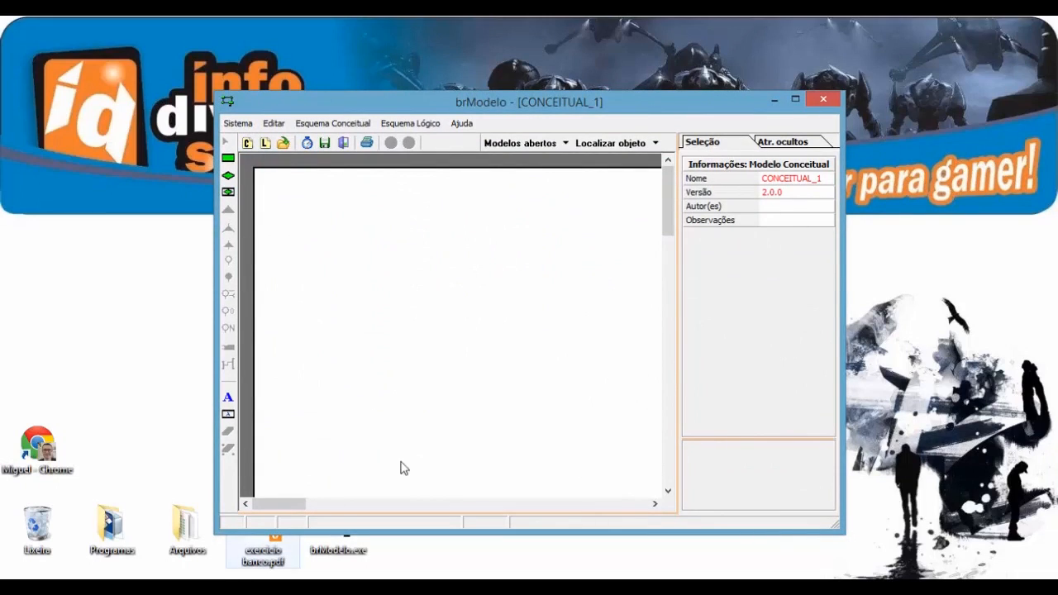
# Step: Open exercicio banco.pdf and dock it on the right half beside brModelo
pyautogui.click(796, 99)
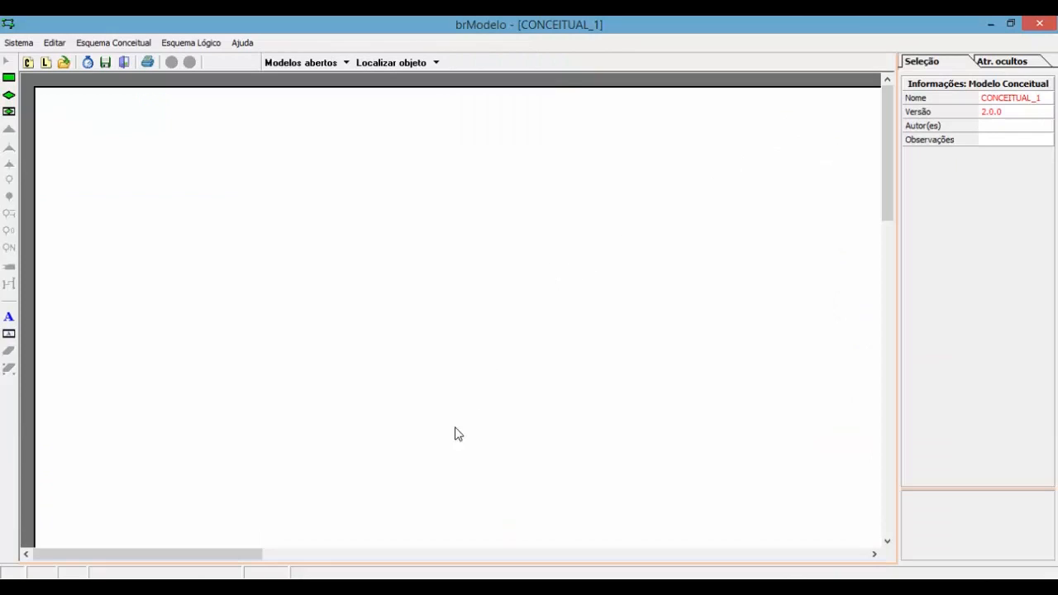
pyautogui.click(986, 23)
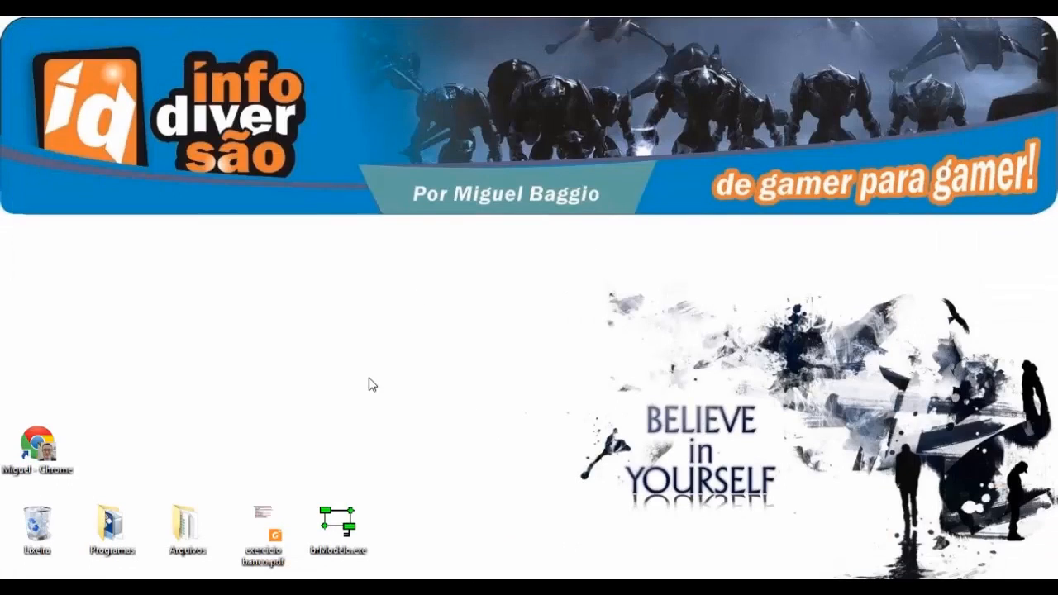
pyautogui.doubleClick(271, 521)
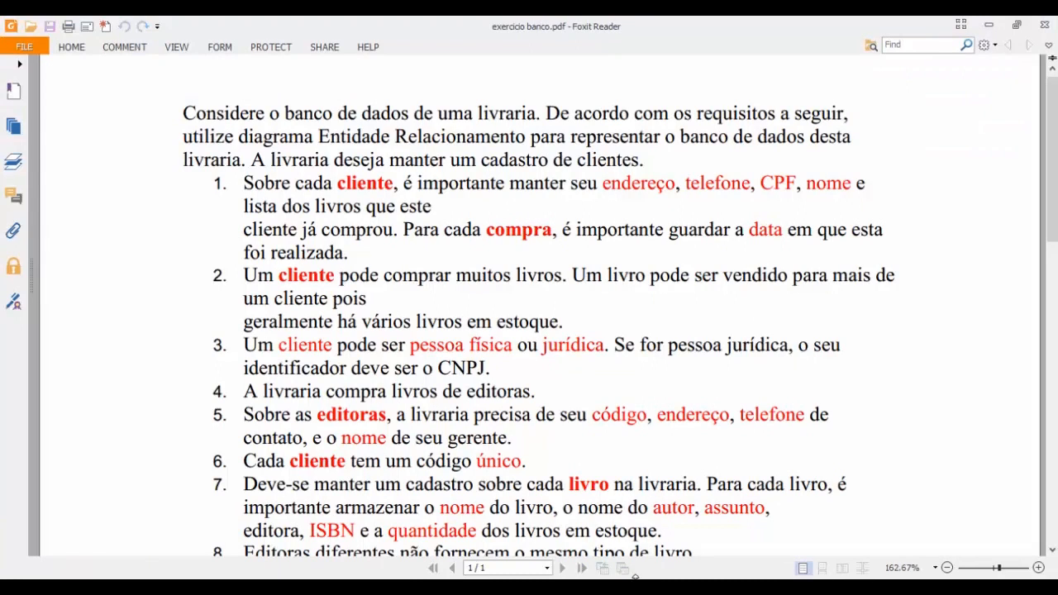
pyautogui.click(594, 588)
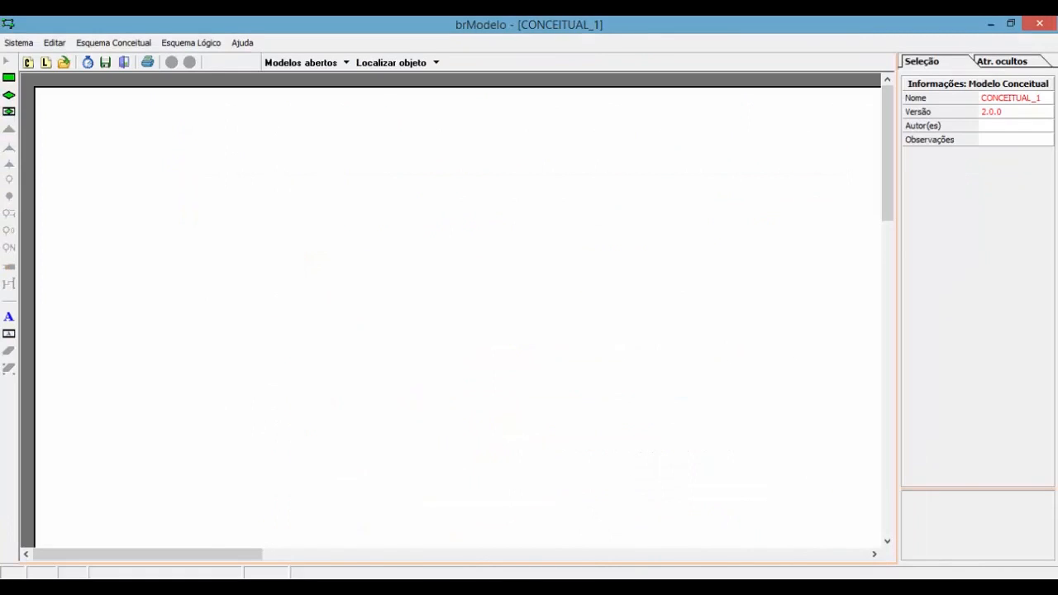
pyautogui.click(690, 588)
pyautogui.moveTo(803, 28); pyautogui.dragTo(1057, 157)
pyautogui.moveTo(421, 39); pyautogui.dragTo(3, 37)
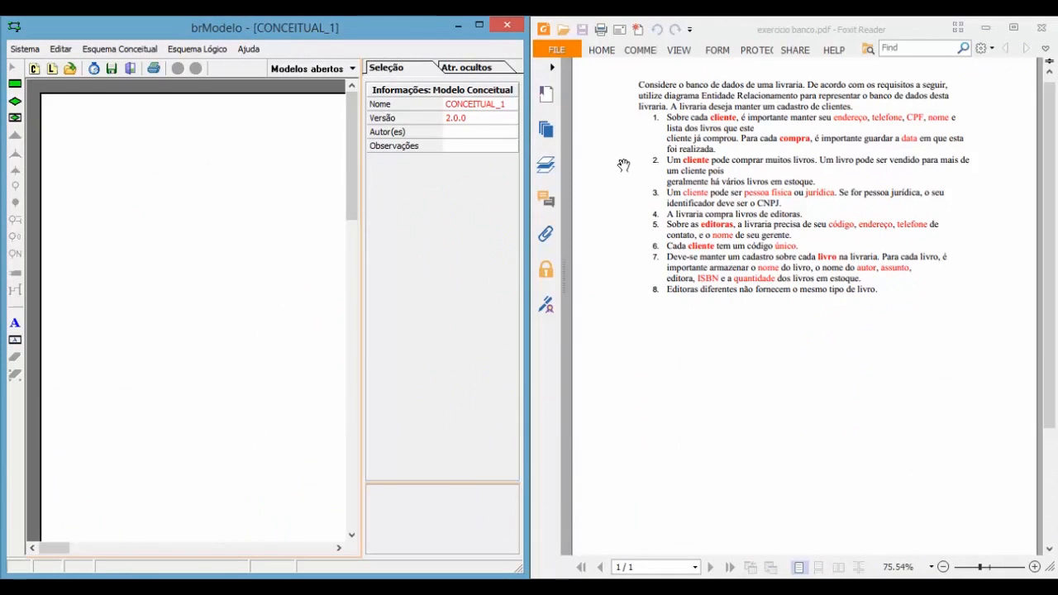
# Step: Maximize both the exercise PDF and brModelo, returning to the empty conceptual model
pyautogui.click(767, 169)
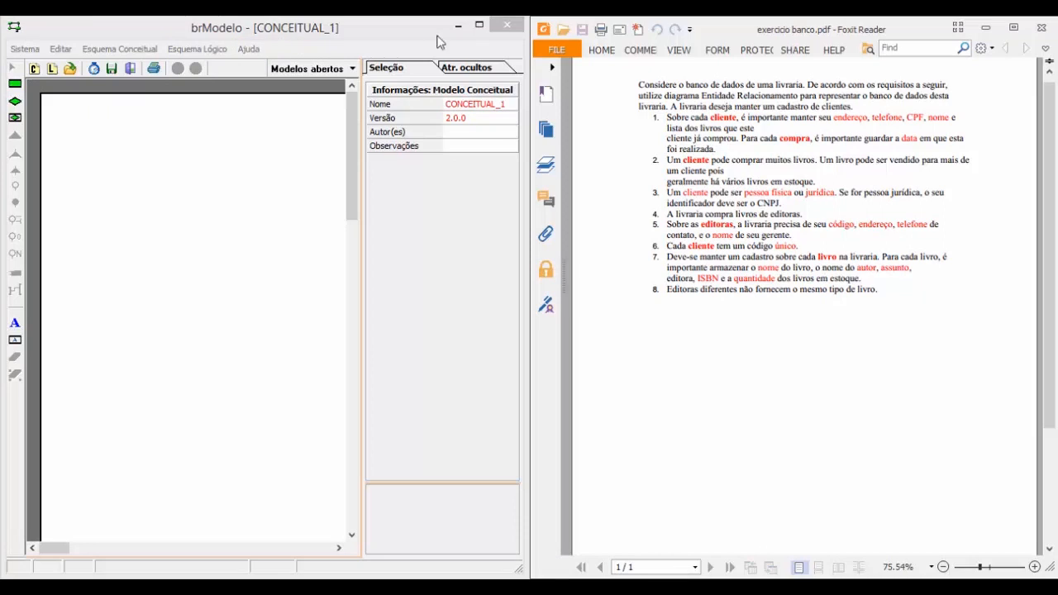
pyautogui.click(478, 25)
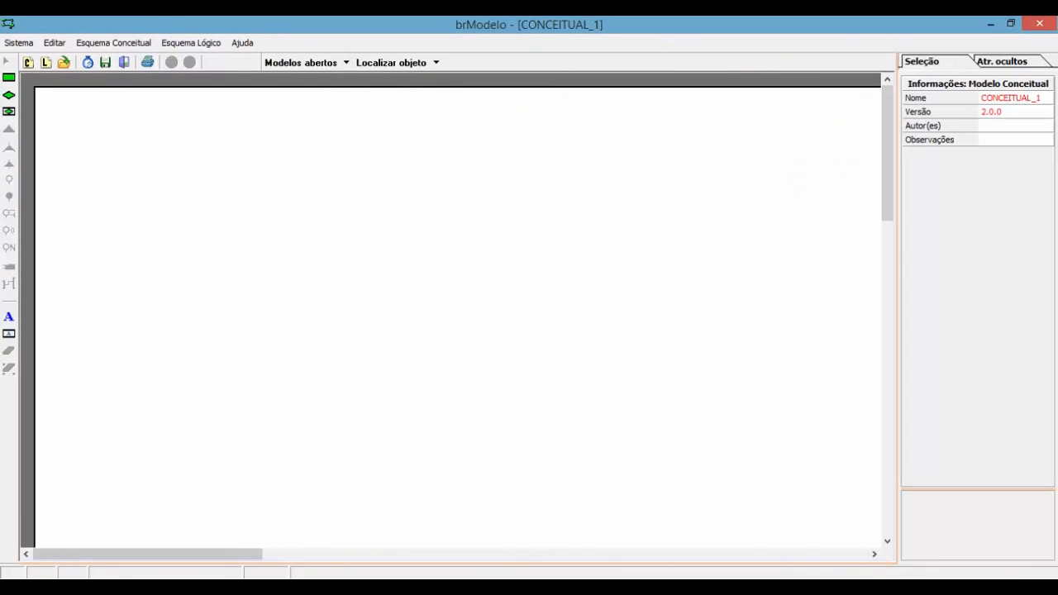
pyautogui.hotkey('alt', 'Tab')
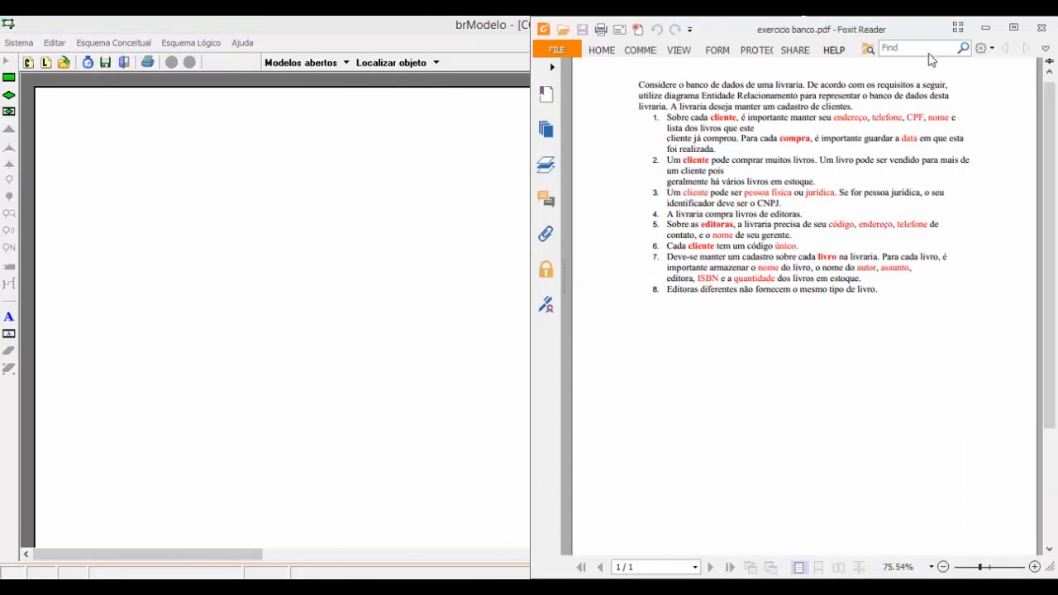
pyautogui.click(1015, 29)
pyautogui.hotkey('alt', 'Tab')
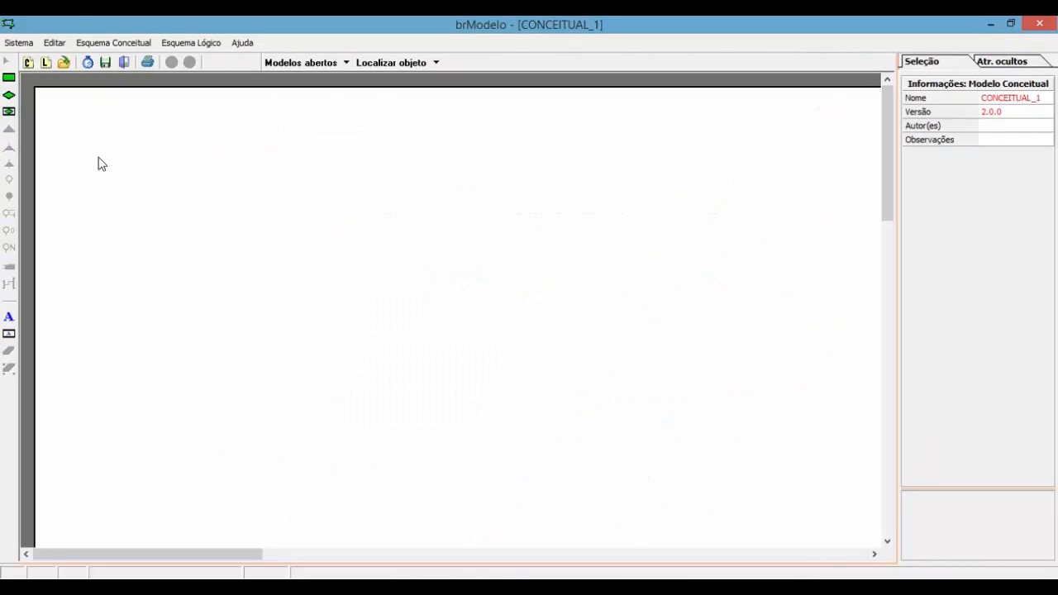
pyautogui.click(8, 78)
# Step: Place a new entity, Entidade_1, in the upper middle of the canvas
pyautogui.click(223, 143)
pyautogui.moveTo(267, 180); pyautogui.dragTo(446, 199)
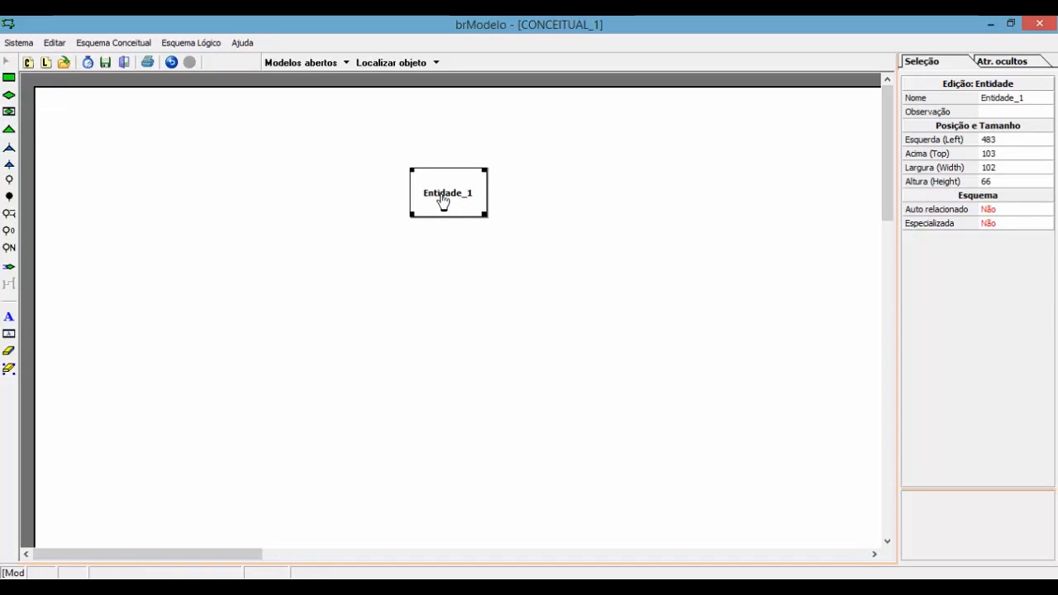
pyautogui.click(451, 198)
pyautogui.rightClick(453, 196)
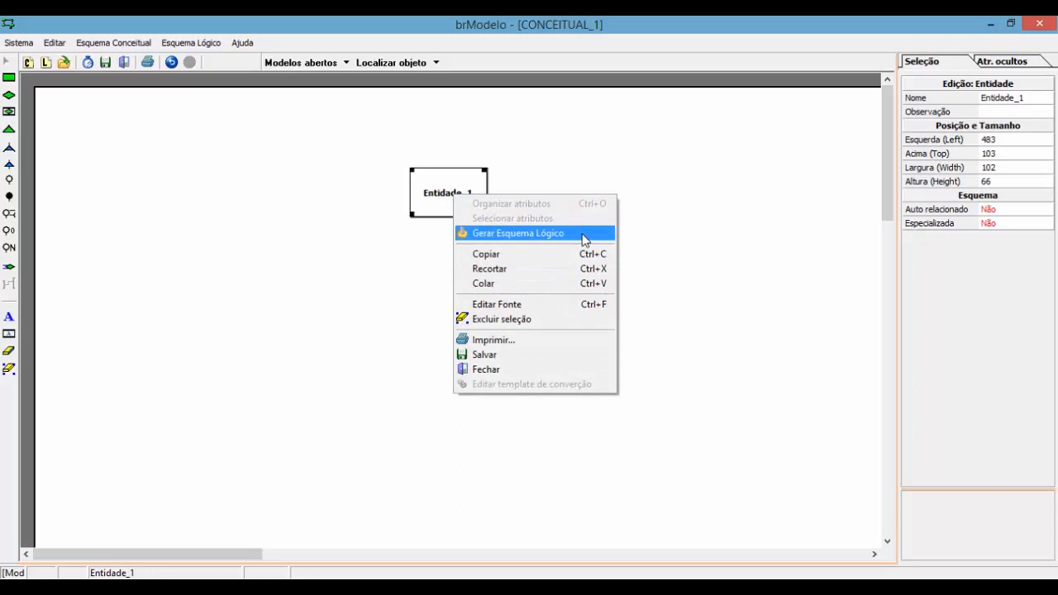
pyautogui.click(562, 174)
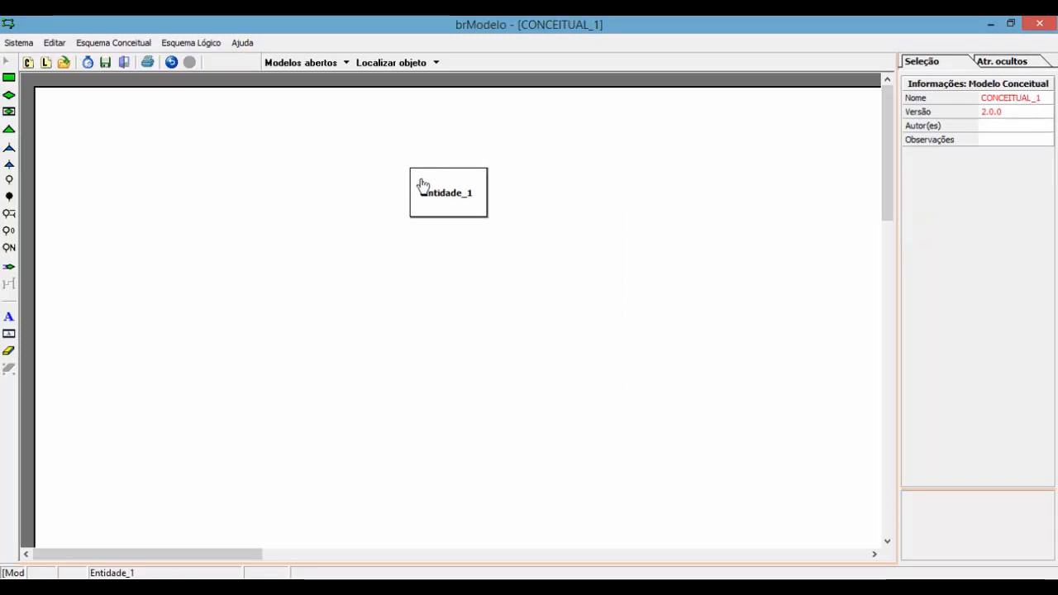
pyautogui.click(443, 207)
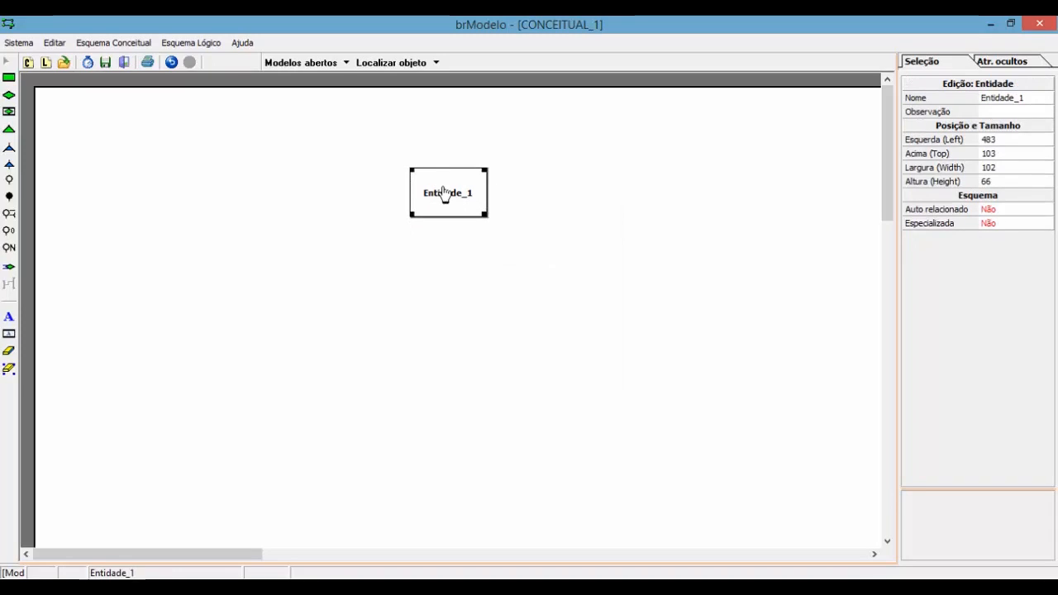
# Step: Name the entity Clientes and check the requirements in the exercise PDF
pyautogui.click(1002, 99)
pyautogui.write('Clientes')
pyautogui.press('Return')
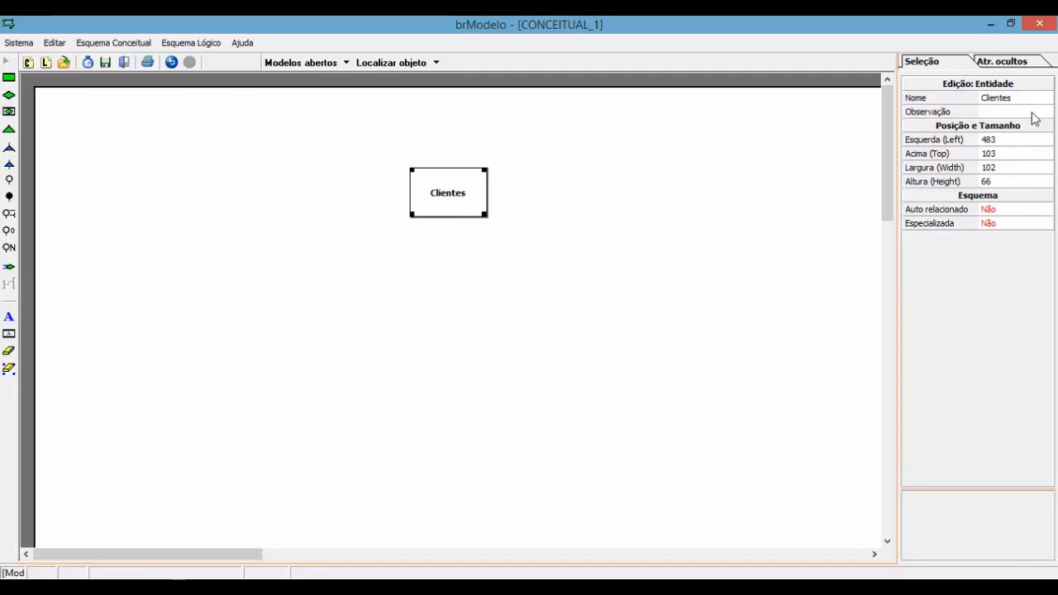
pyautogui.hotkey('alt', 'Tab')
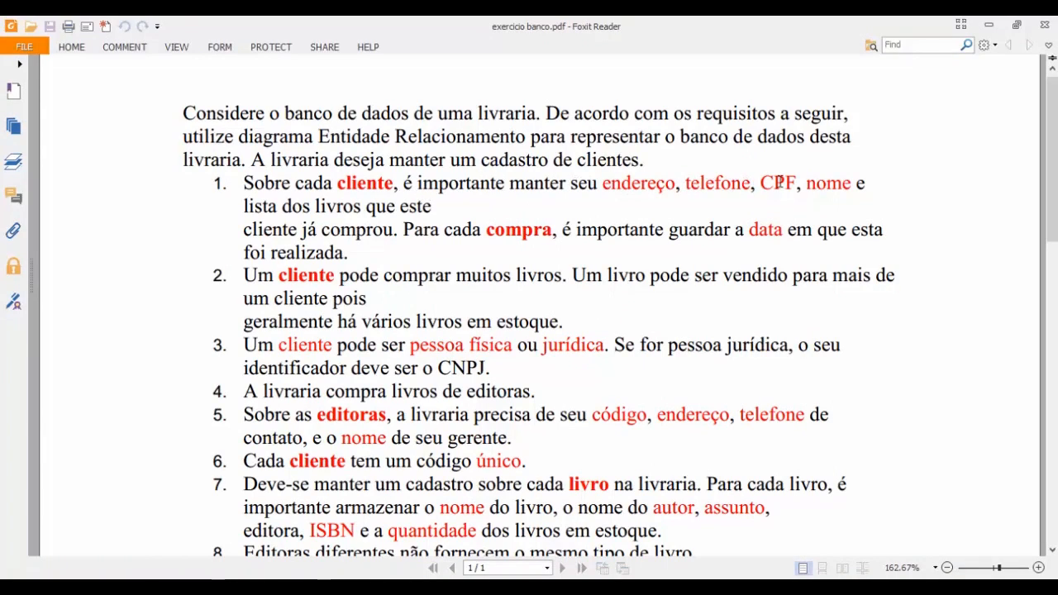
pyautogui.hotkey('alt', 'Tab')
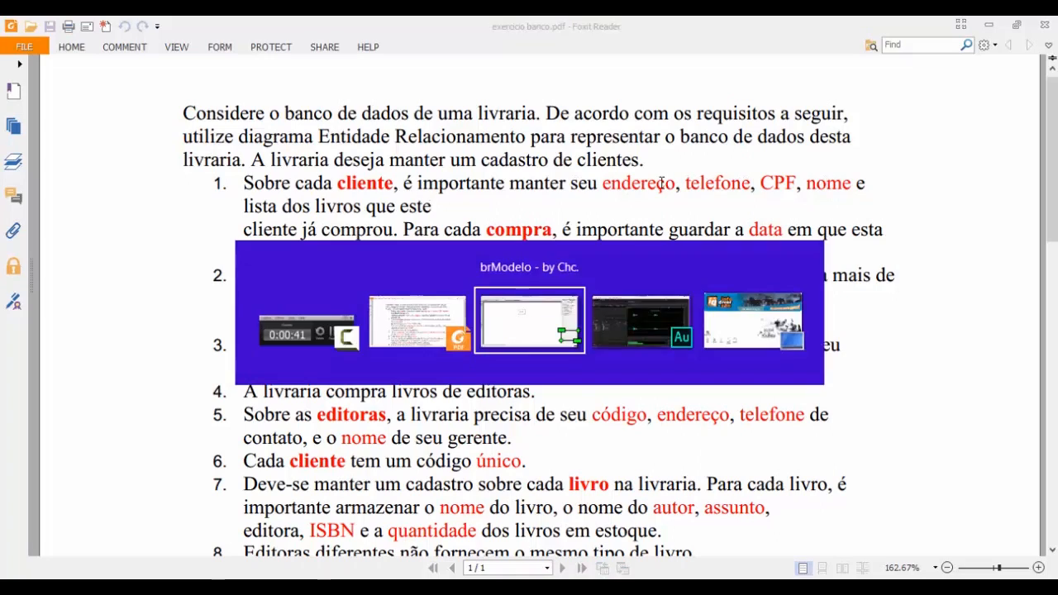
pyautogui.rightClick(430, 197)
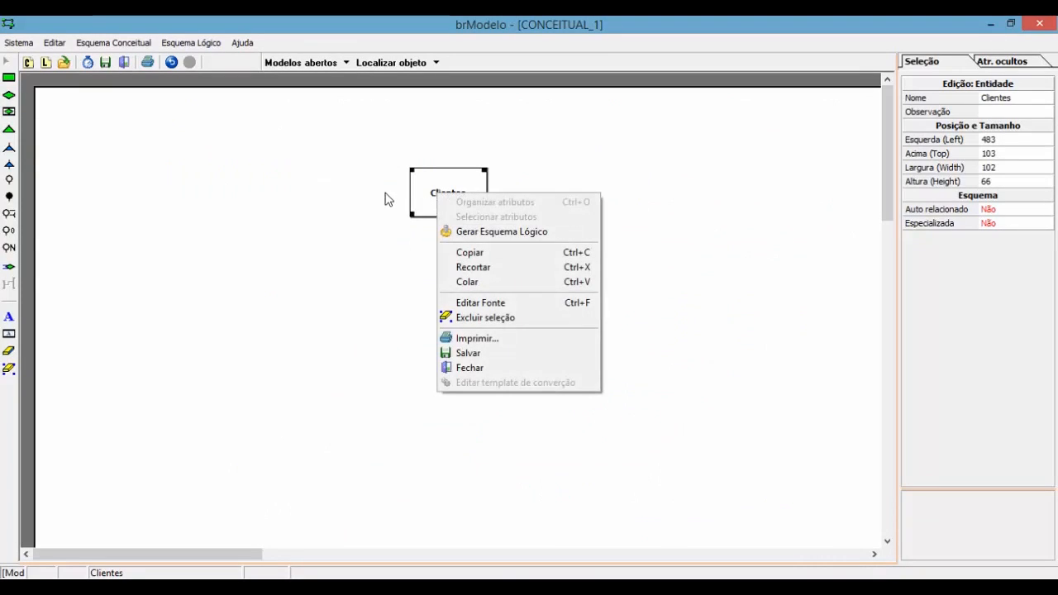
# Step: Add an endereco attribute to Clientes
pyautogui.click(380, 199)
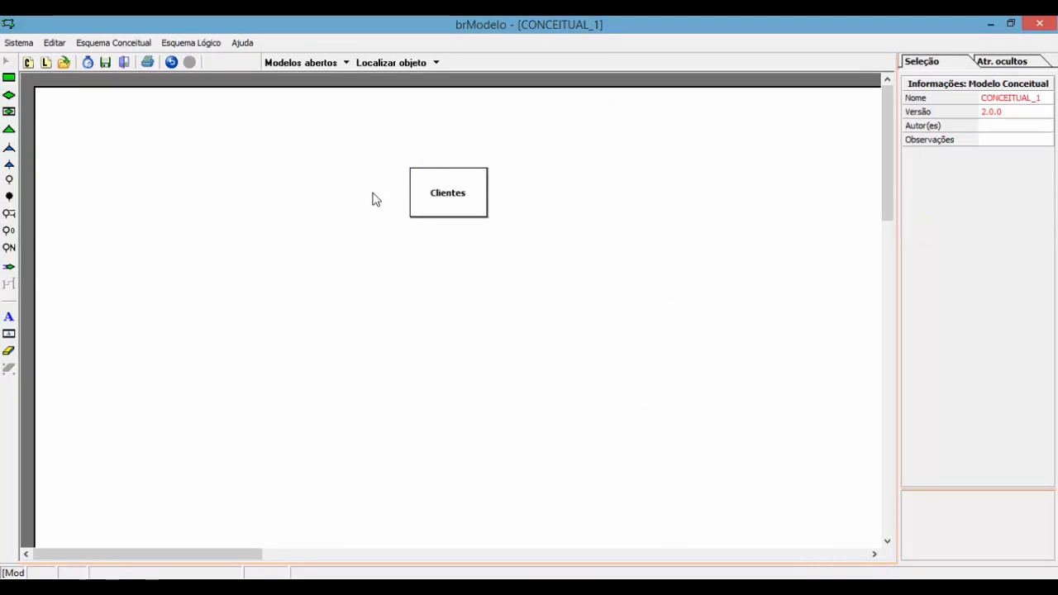
pyautogui.click(9, 182)
pyautogui.click(476, 198)
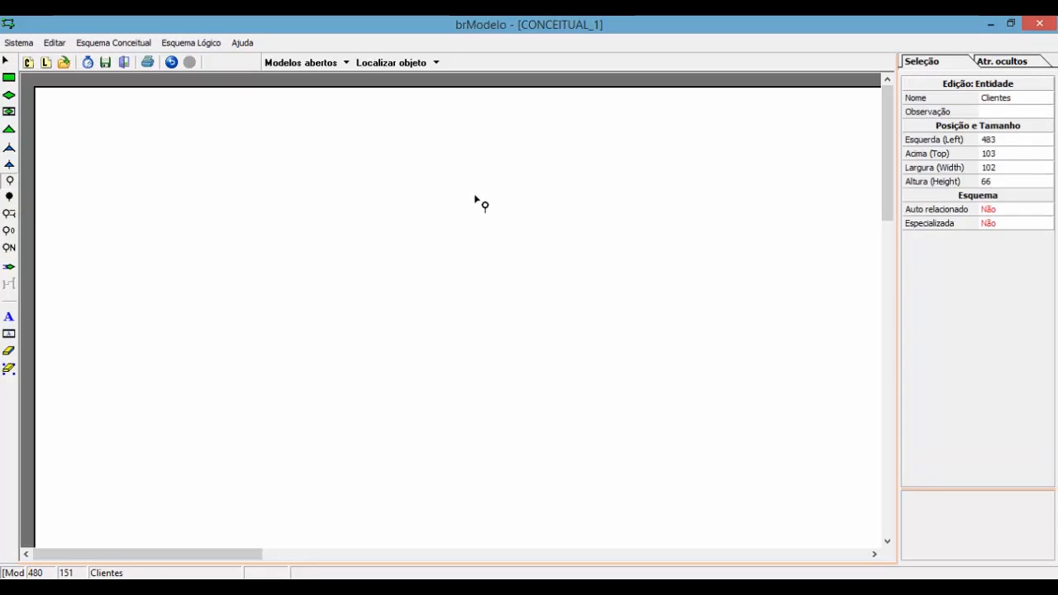
pyautogui.click(555, 198)
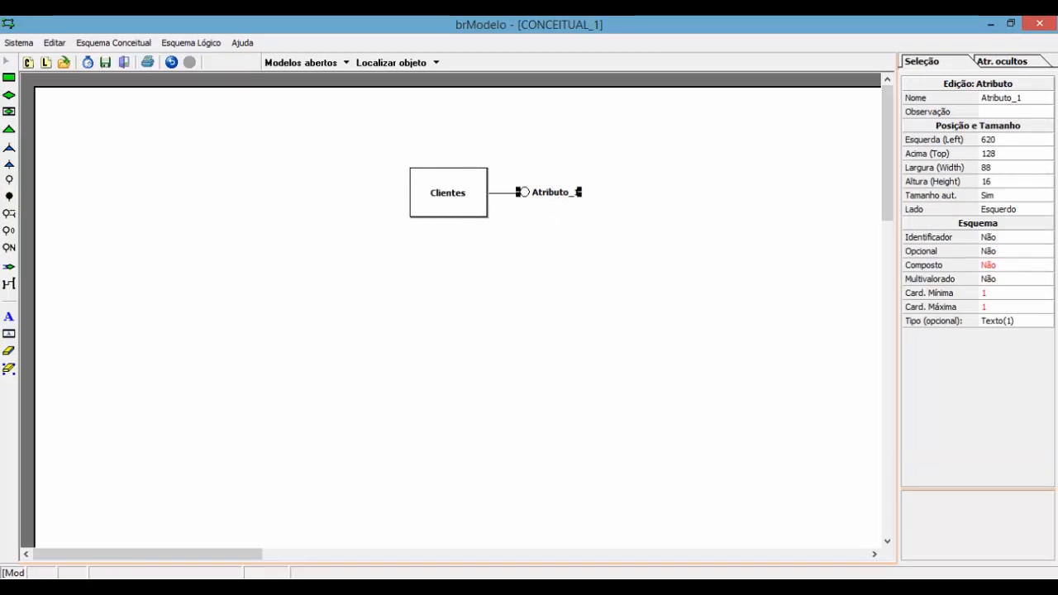
pyautogui.click(1029, 101)
pyautogui.write('endere')
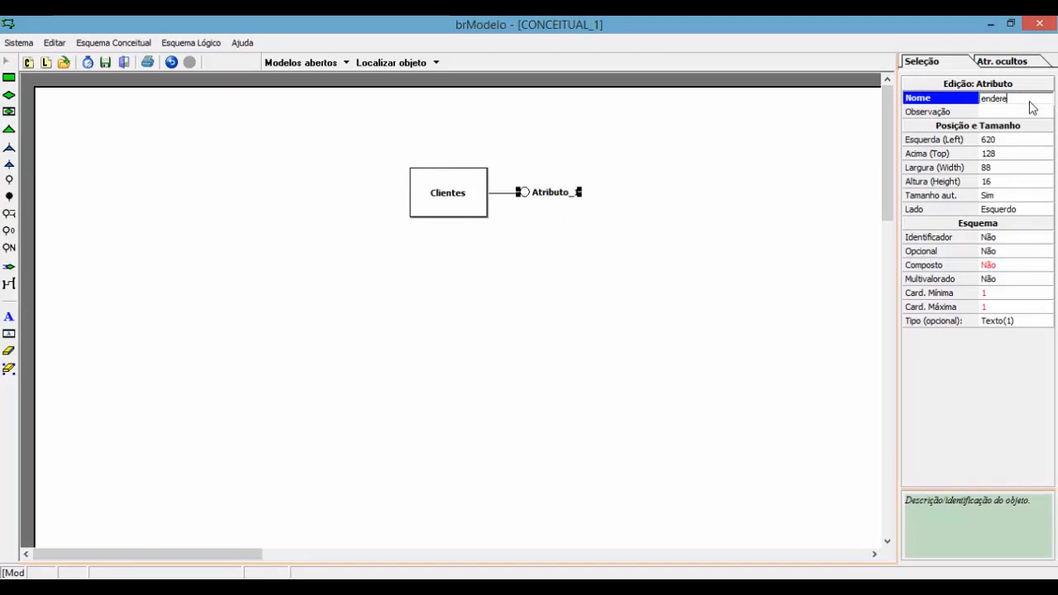
pyautogui.write('co')
pyautogui.press('Return')
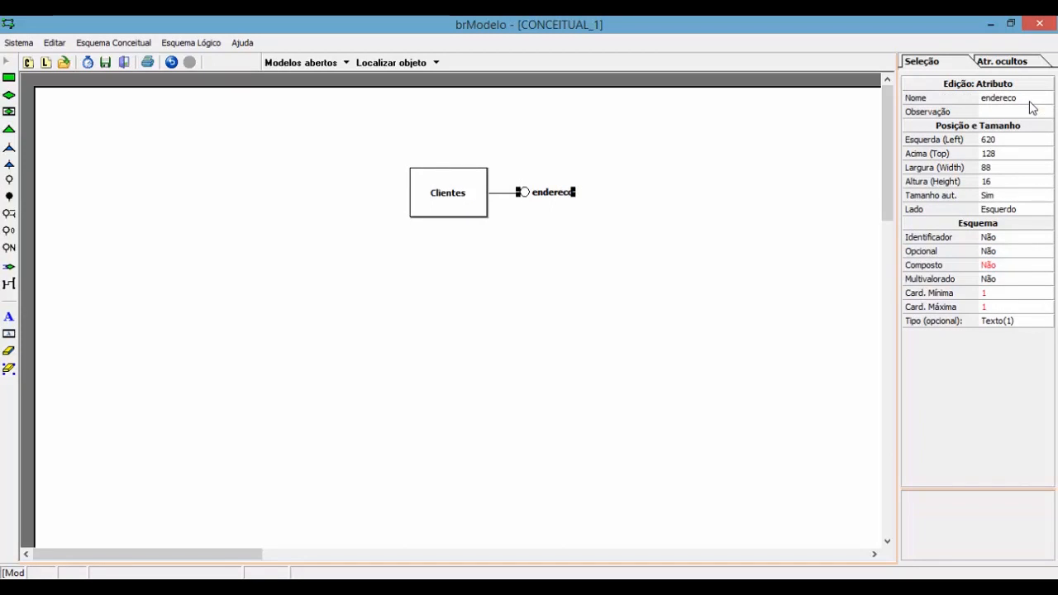
pyautogui.click(509, 219)
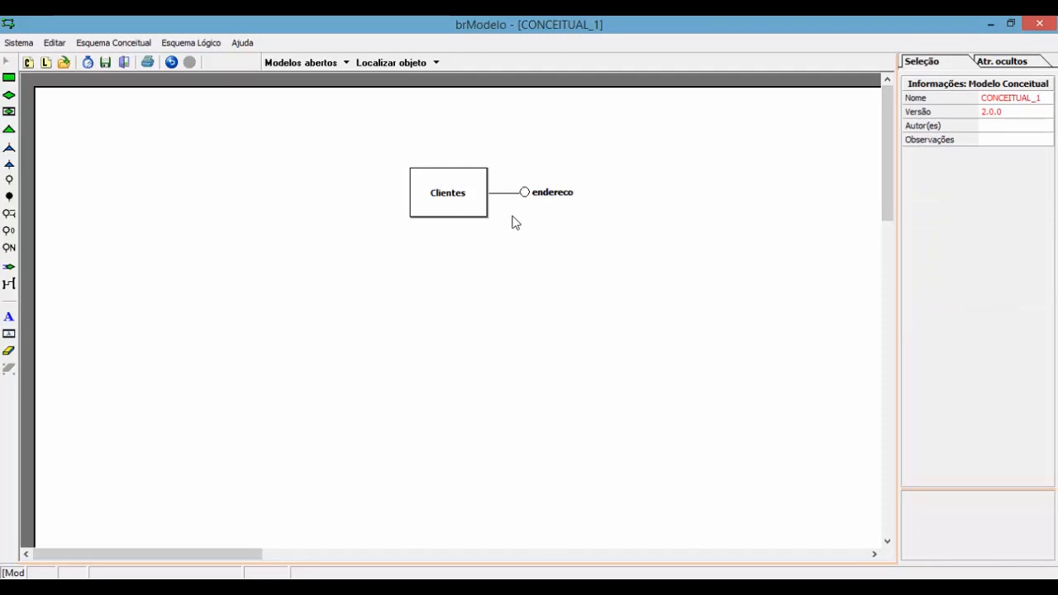
pyautogui.click(744, 534)
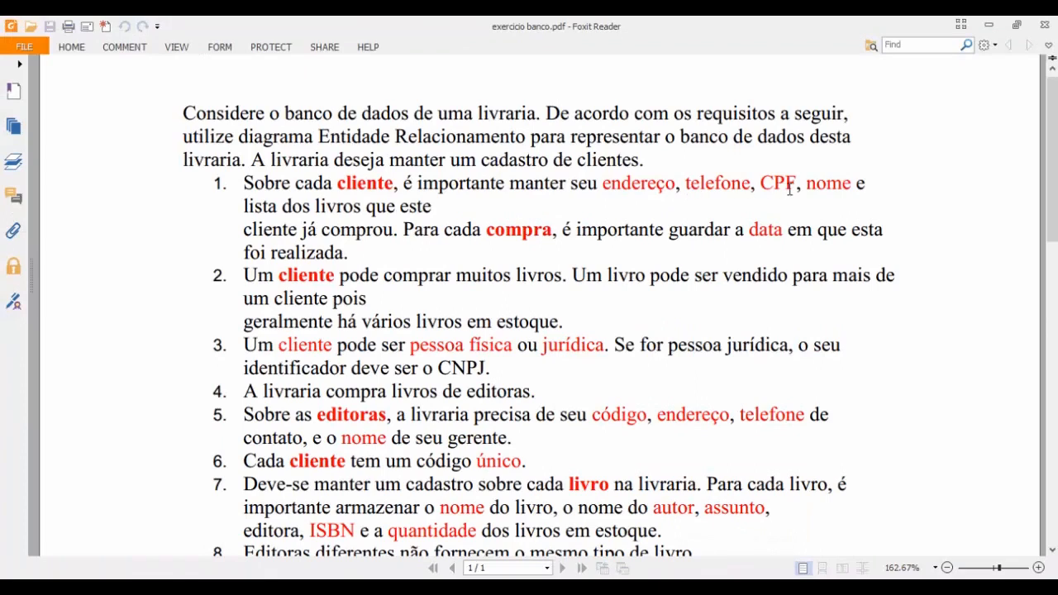
pyautogui.hotkey('alt', 'Tab')
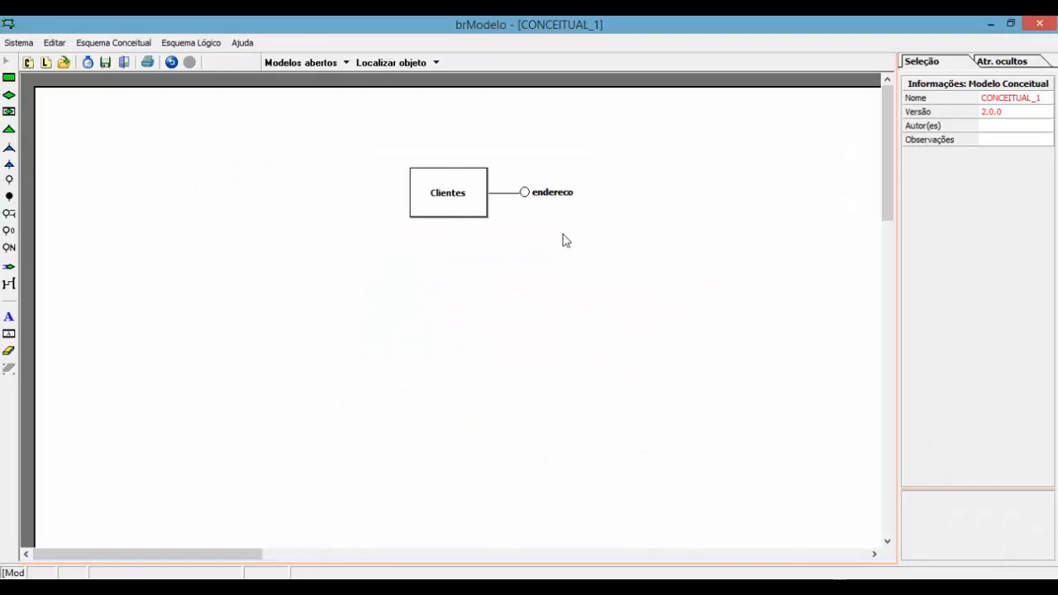
# Step: Add telefone and cpf attributes to Clientes
pyautogui.click(9, 179)
pyautogui.click(467, 193)
pyautogui.click(554, 204)
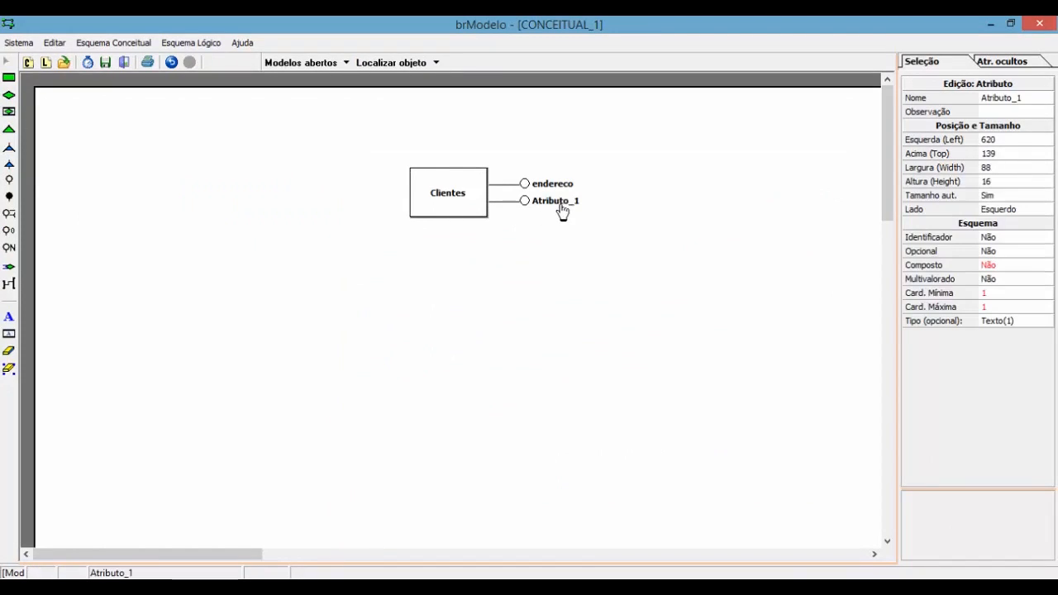
pyautogui.click(1010, 101)
pyautogui.write('telefone')
pyautogui.press('Return')
pyautogui.click(9, 179)
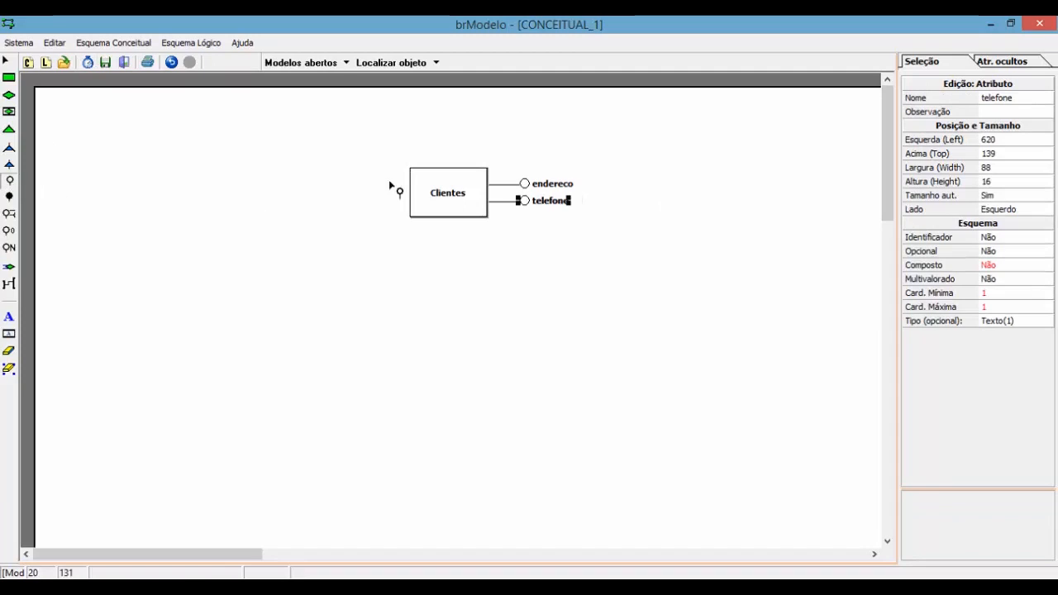
pyautogui.click(467, 199)
pyautogui.click(563, 200)
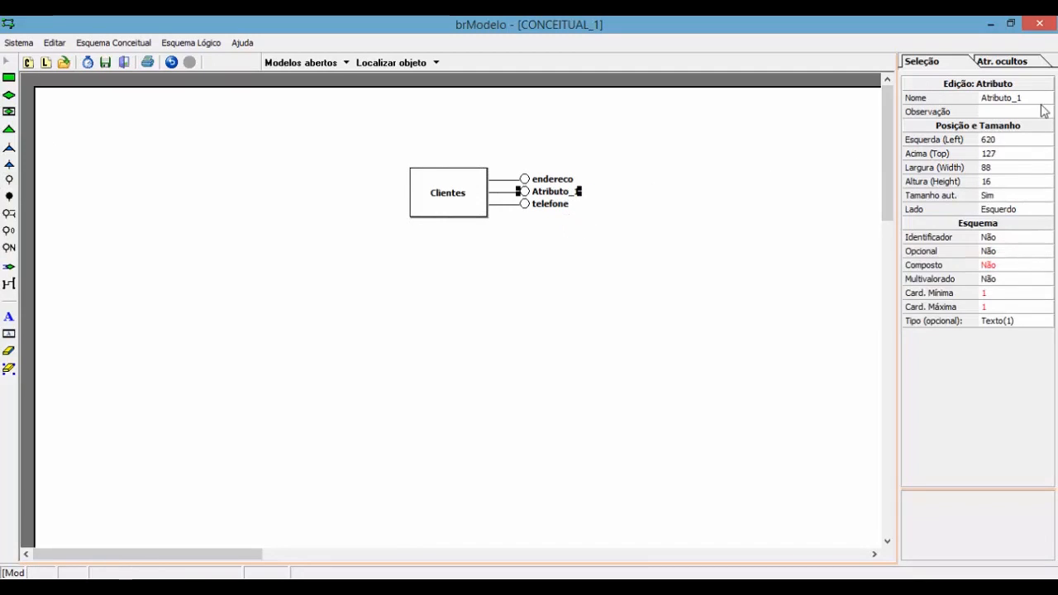
pyautogui.click(1034, 100)
pyautogui.write('cpf')
pyautogui.press('Return')
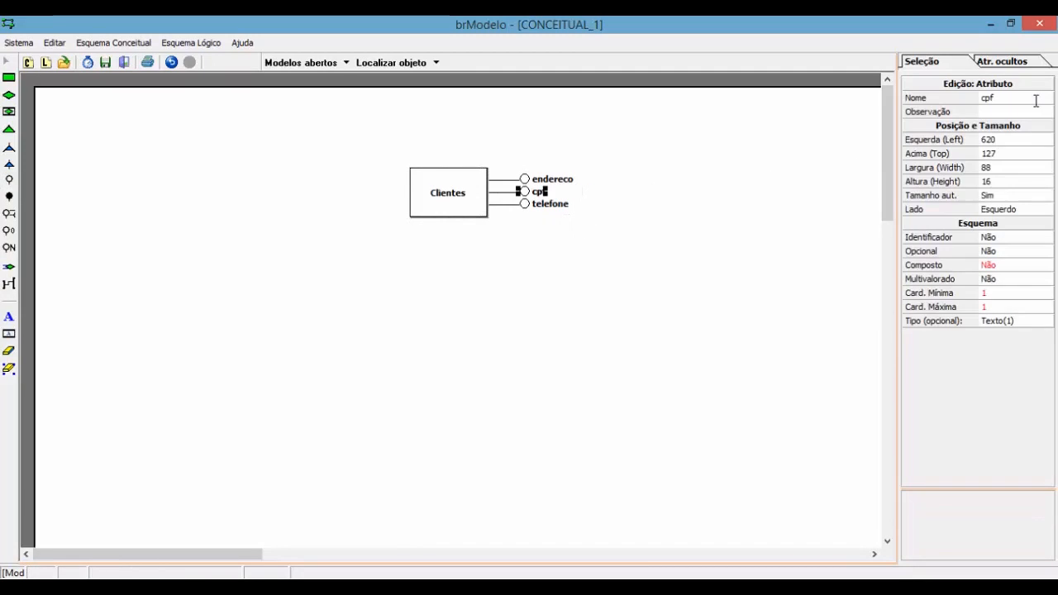
# Step: Add a nome attribute to Clientes
pyautogui.click(9, 179)
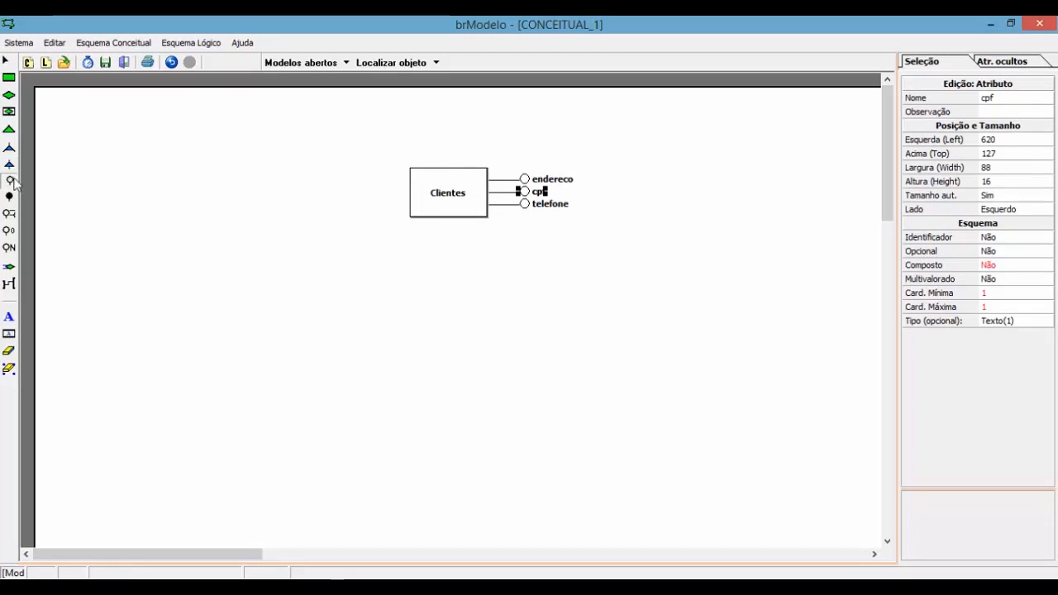
pyautogui.click(463, 202)
pyautogui.hotkey('alt', 'Tab')
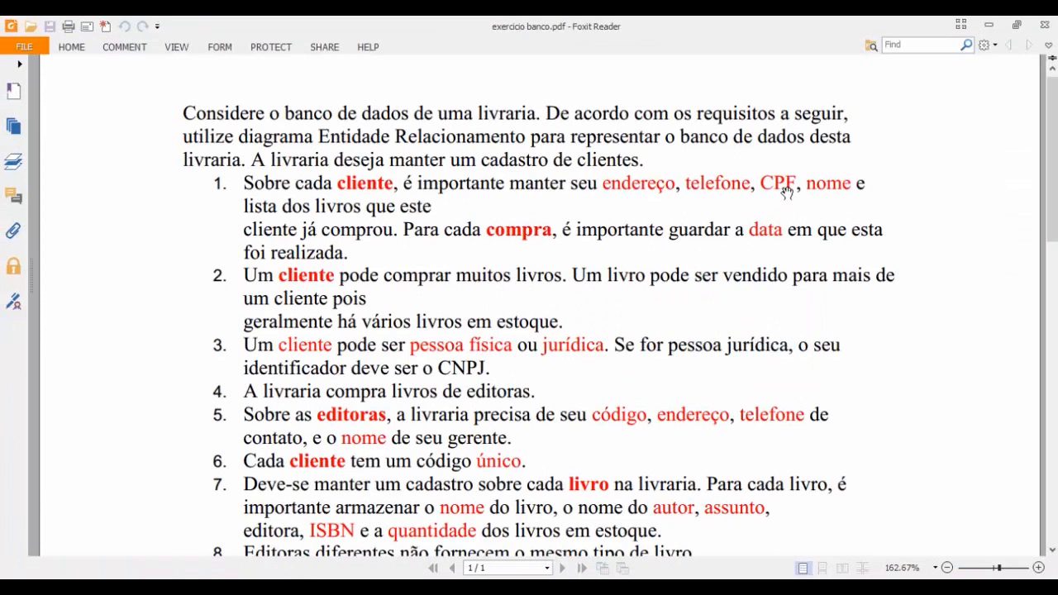
pyautogui.hotkey('alt', 'Tab')
pyautogui.click(548, 199)
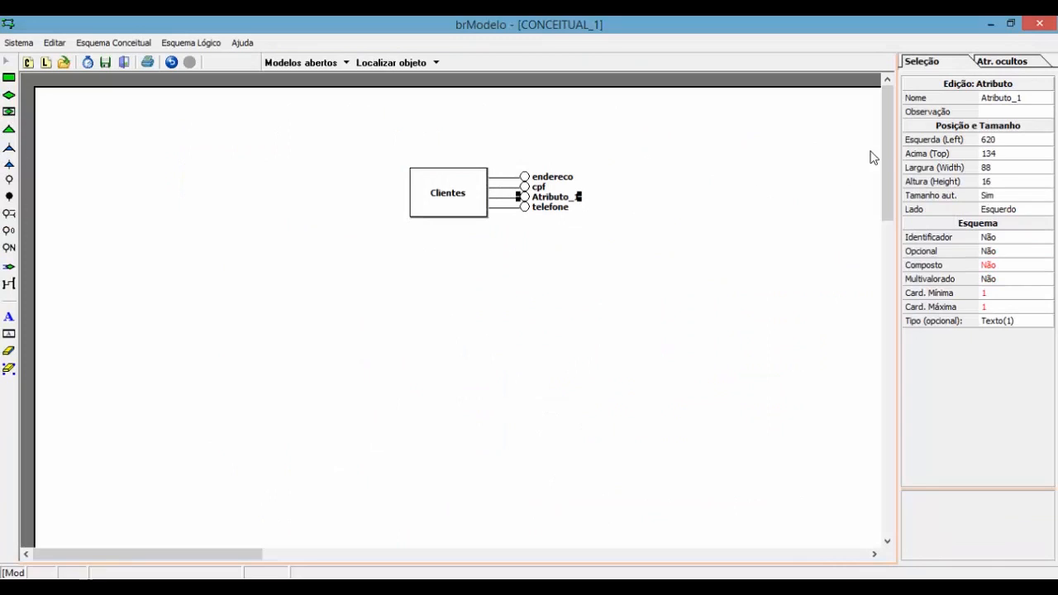
pyautogui.click(985, 98)
pyautogui.write('nome')
pyautogui.press('Return')
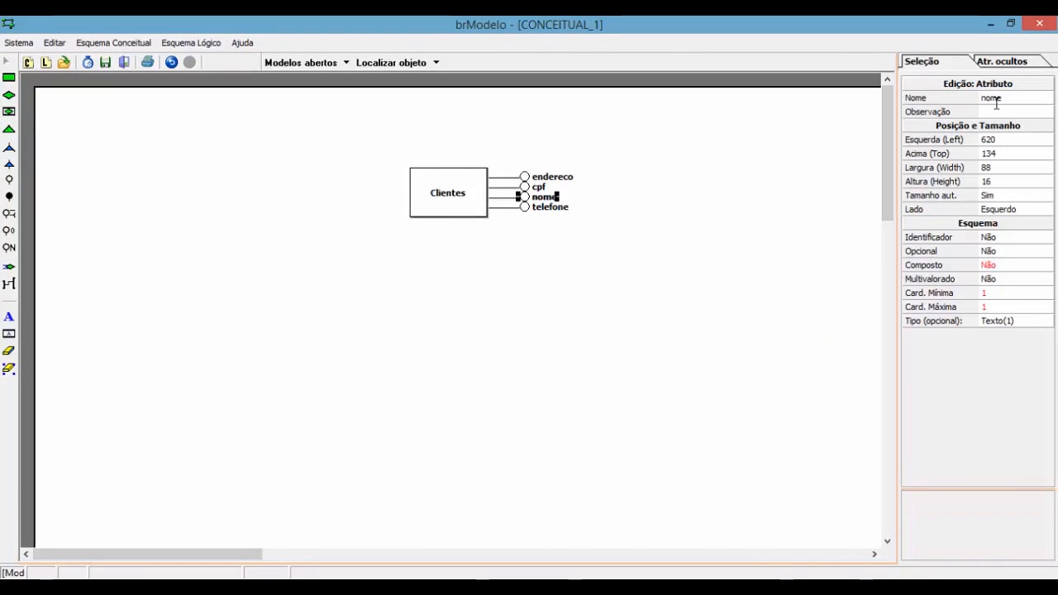
# Step: Line up cpf, endereco, nome and telefone on the right of Clientes using Organizar atributos
pyautogui.click(647, 233)
pyautogui.moveTo(560, 213); pyautogui.dragTo(471, 252)
pyautogui.moveTo(546, 176); pyautogui.dragTo(457, 147)
pyautogui.moveTo(547, 192); pyautogui.dragTo(531, 162)
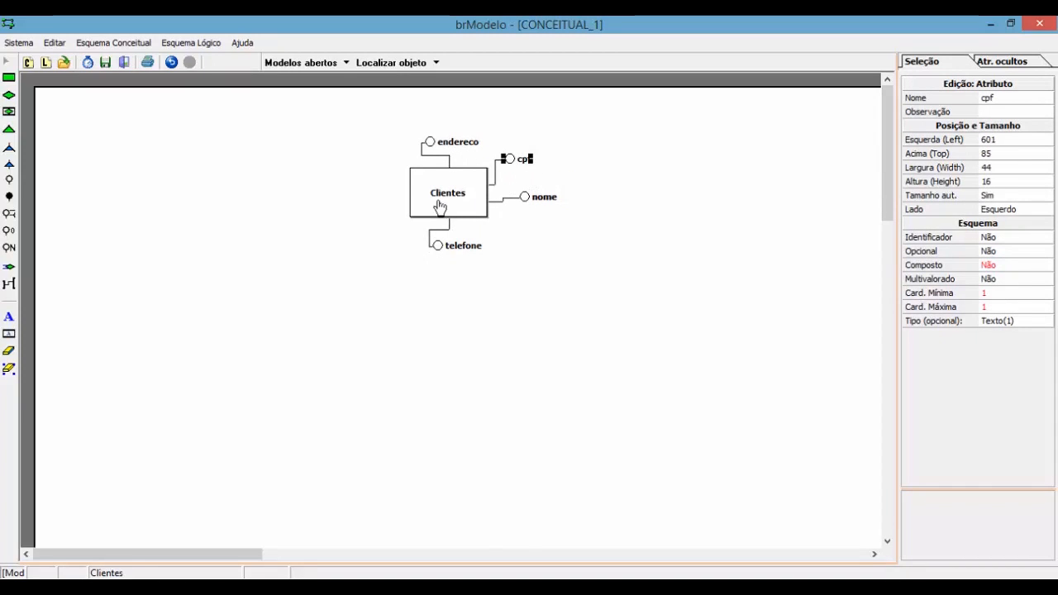
pyautogui.rightClick(461, 189)
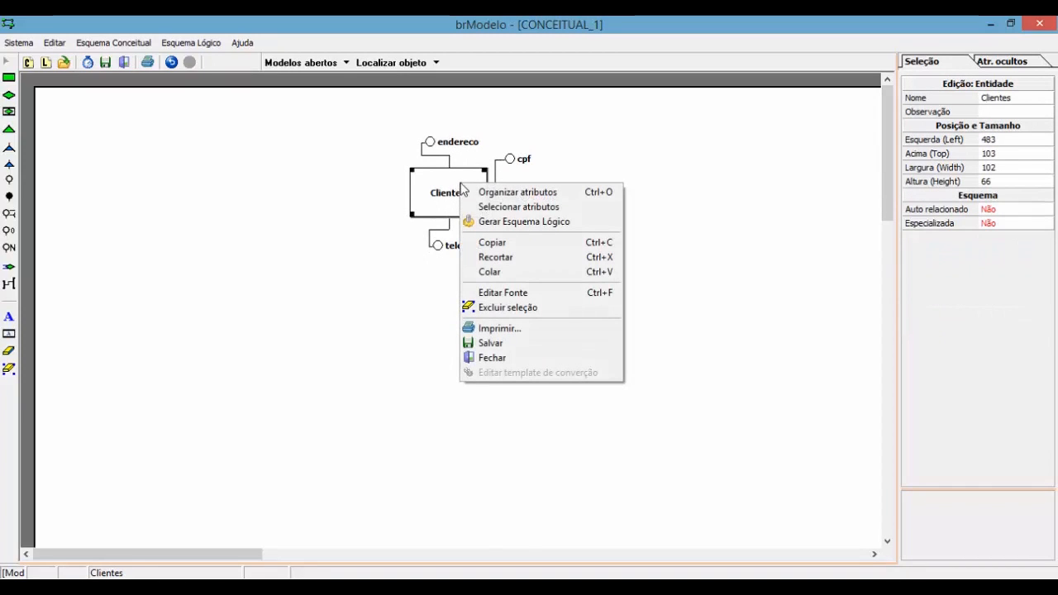
pyautogui.click(558, 194)
pyautogui.click(564, 266)
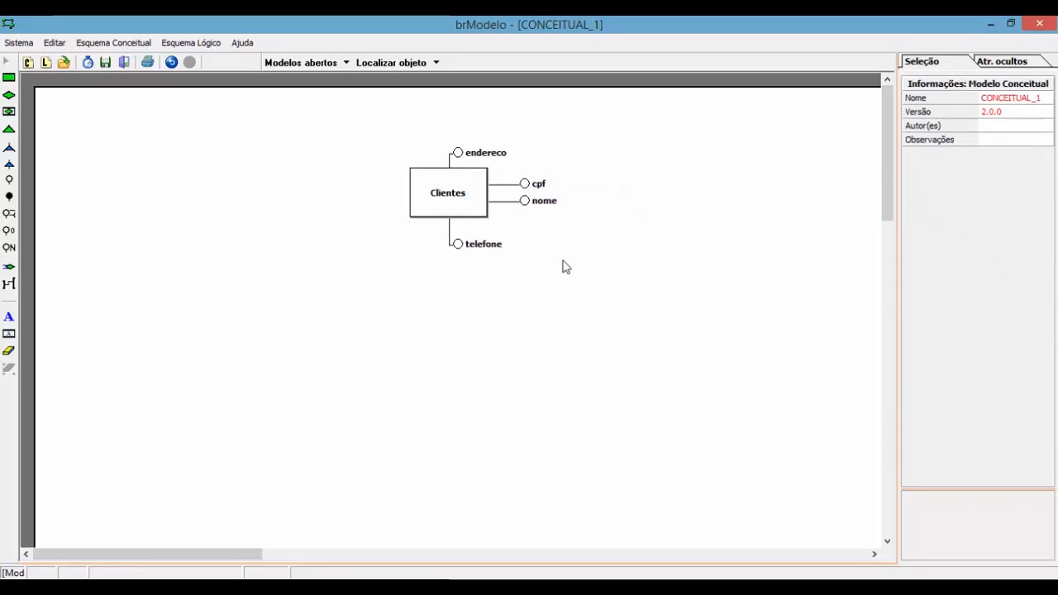
pyautogui.moveTo(466, 249); pyautogui.dragTo(595, 225)
pyautogui.moveTo(496, 154); pyautogui.dragTo(595, 186)
pyautogui.rightClick(480, 179)
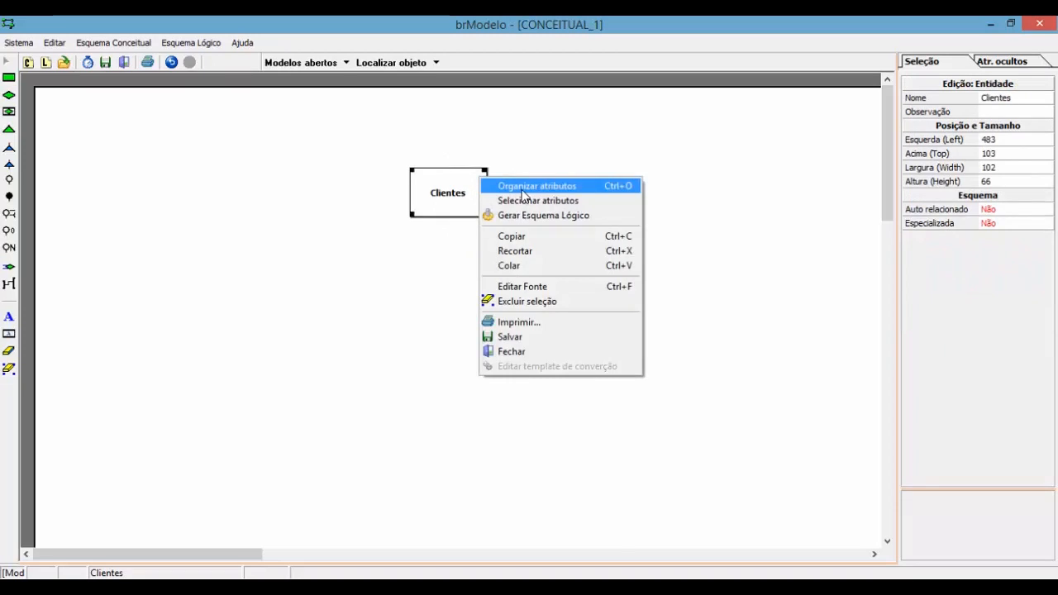
pyautogui.click(523, 190)
pyautogui.click(633, 264)
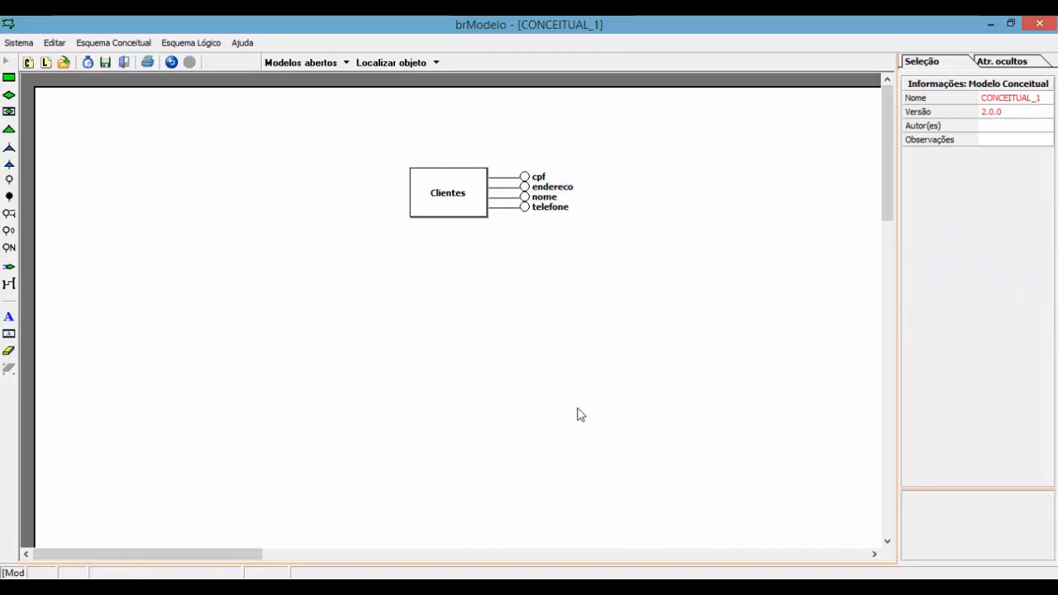
pyautogui.click(685, 587)
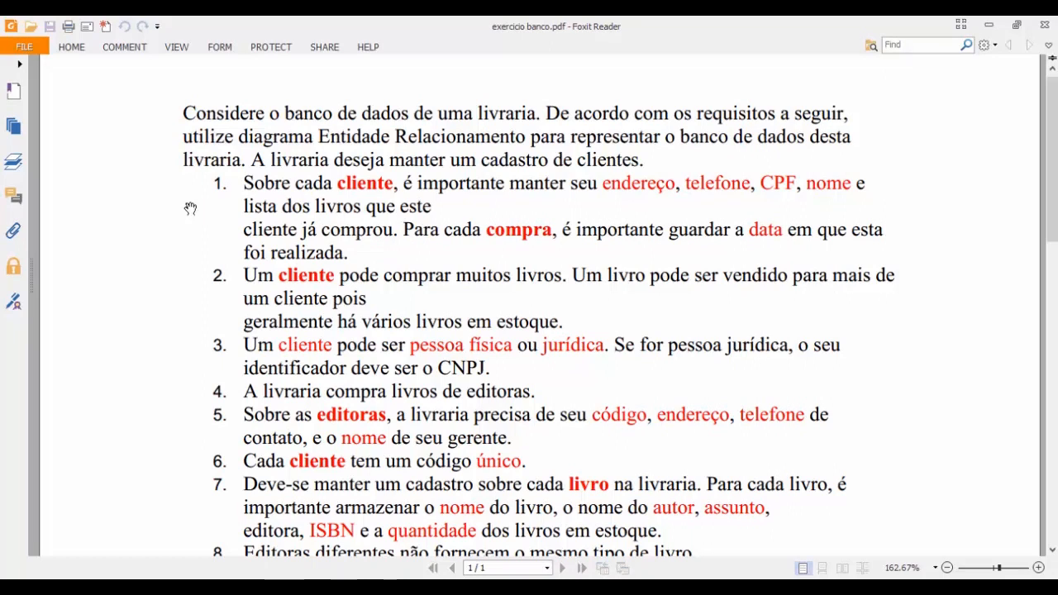
pyautogui.moveTo(235, 210); pyautogui.dragTo(327, 215)
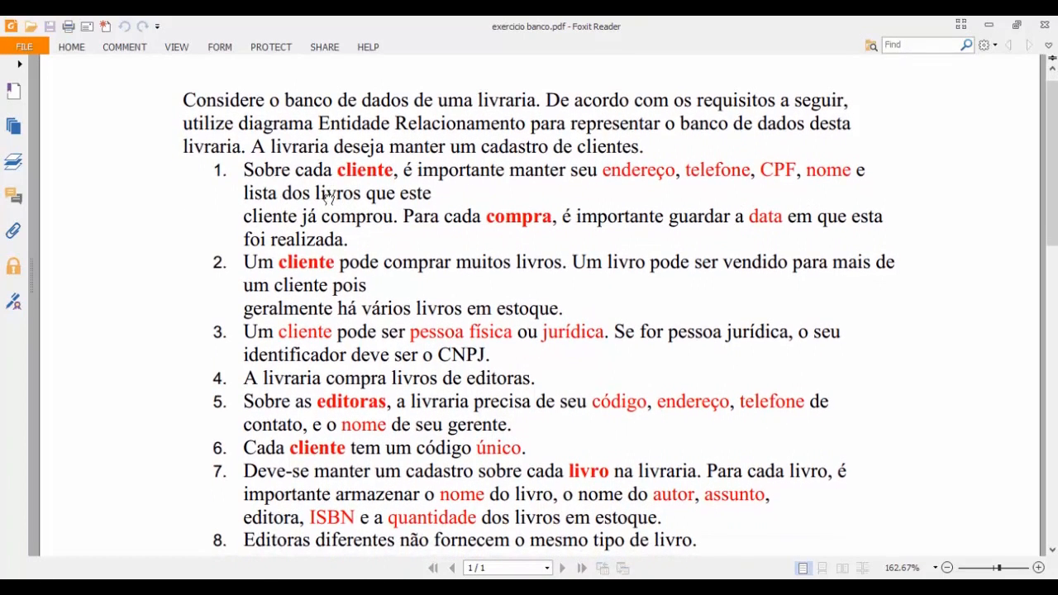
pyautogui.scroll(-1, 387, 248)
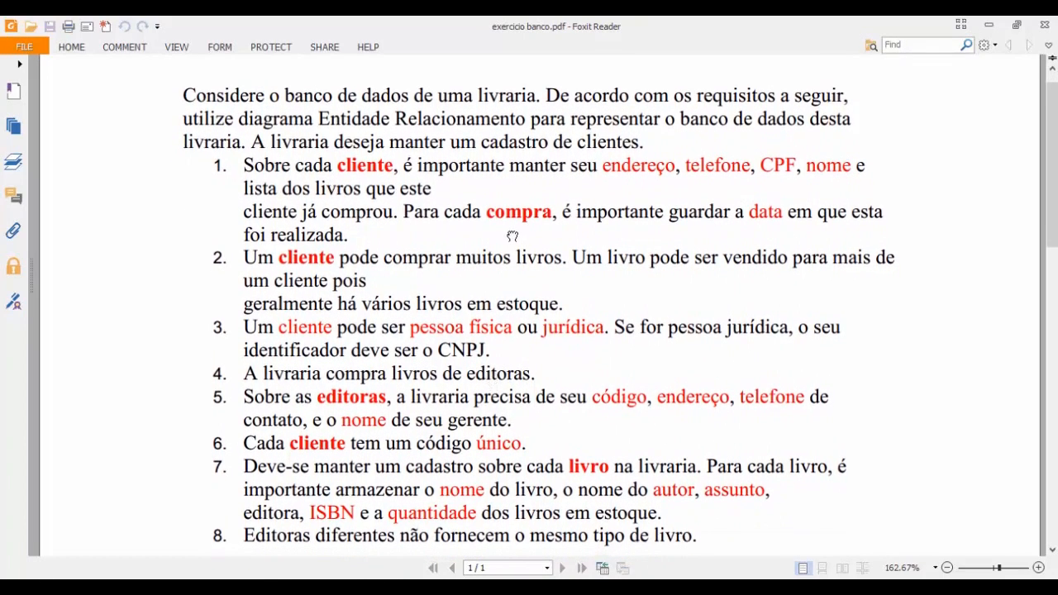
pyautogui.scroll(1, 512, 237)
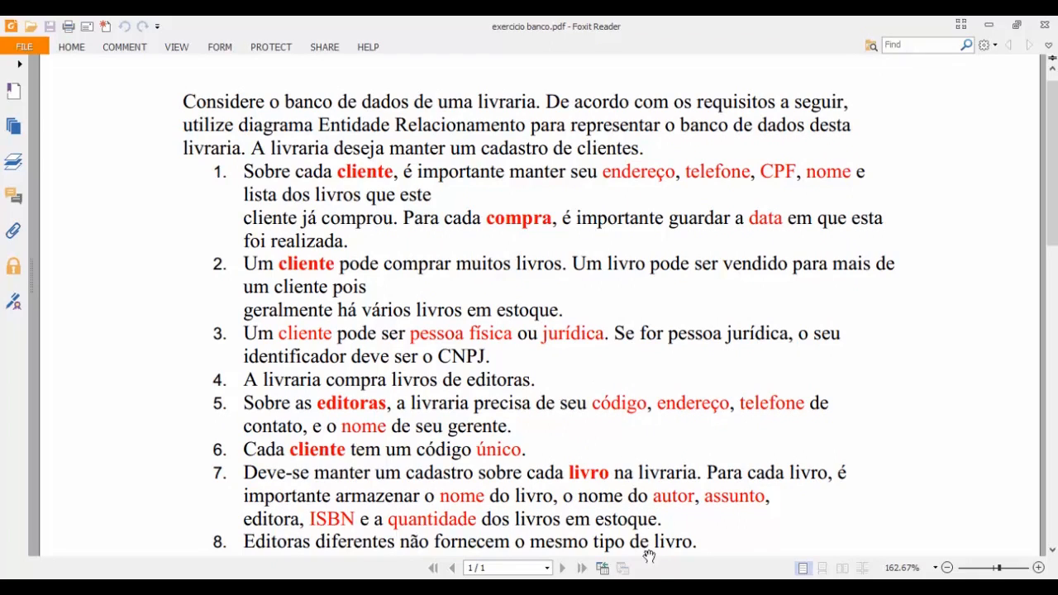
pyautogui.click(632, 587)
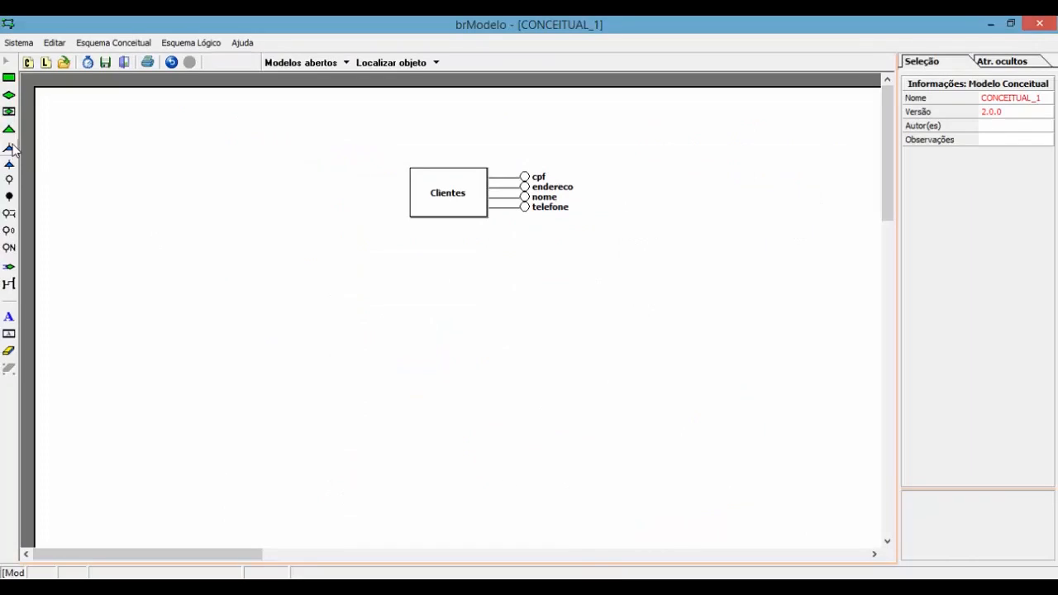
# Step: Place a new entity left of and below Clientes and name it compra
pyautogui.click(9, 79)
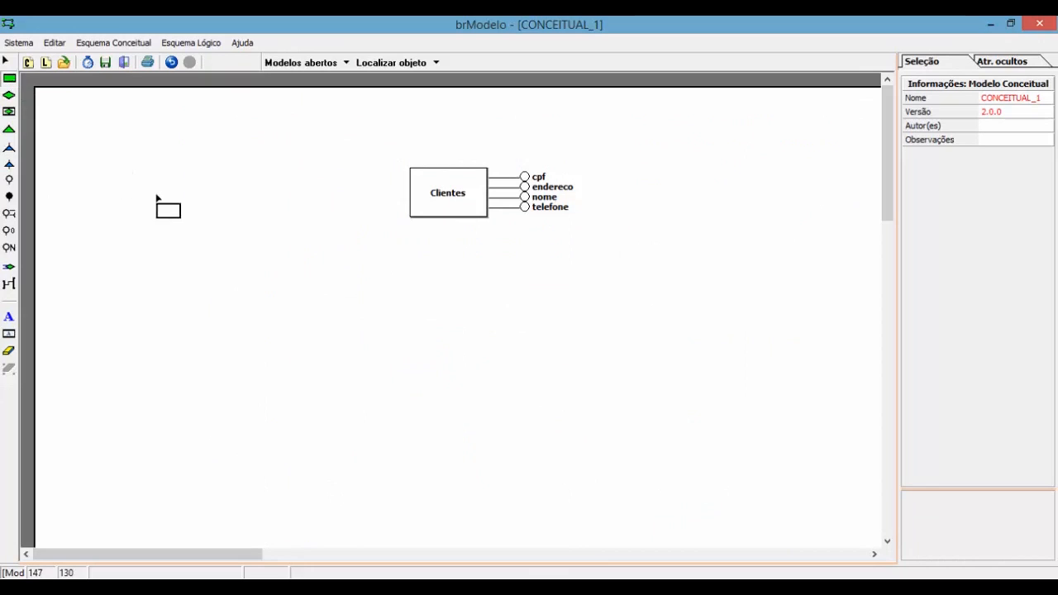
pyautogui.click(281, 212)
pyautogui.moveTo(328, 262); pyautogui.dragTo(253, 279)
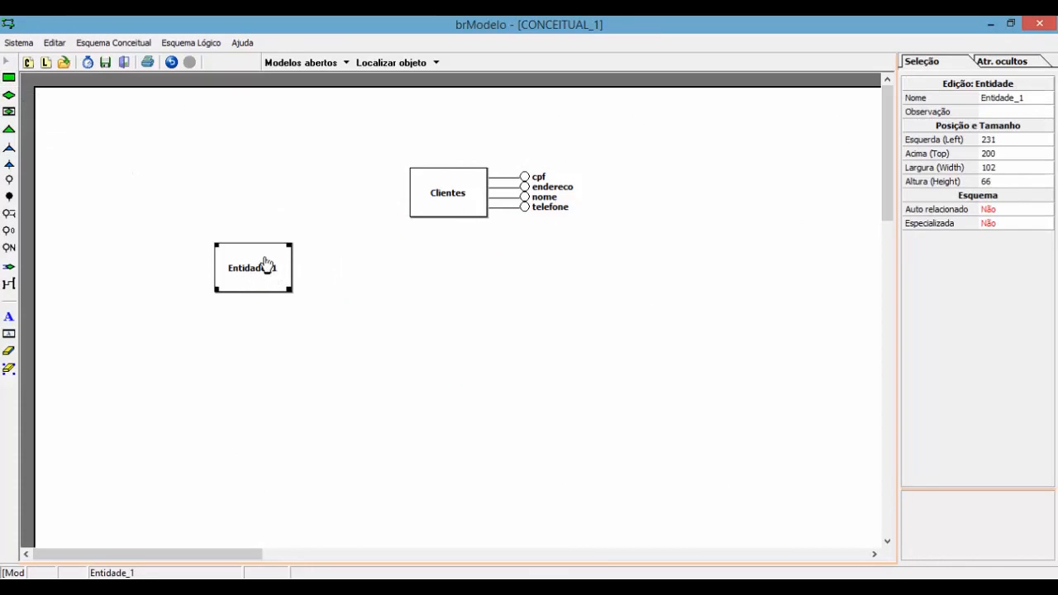
pyautogui.click(1024, 105)
pyautogui.write('compra')
pyautogui.press('Return')
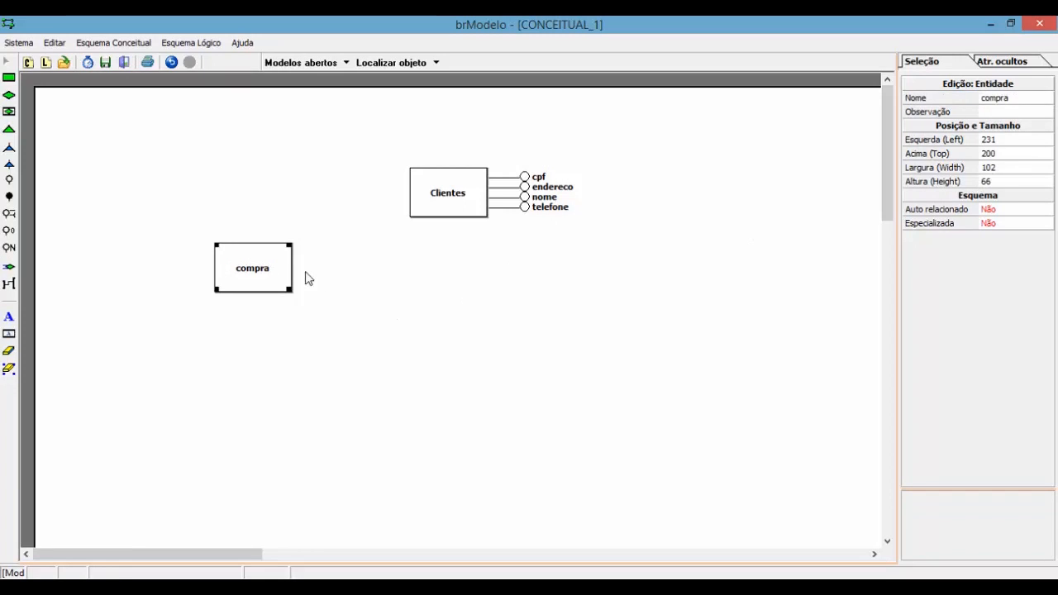
pyautogui.moveTo(278, 264)
pyautogui.mouseDown()
pyautogui.moveTo(285, 250)
pyautogui.moveTo(286, 264)
pyautogui.mouseUp()
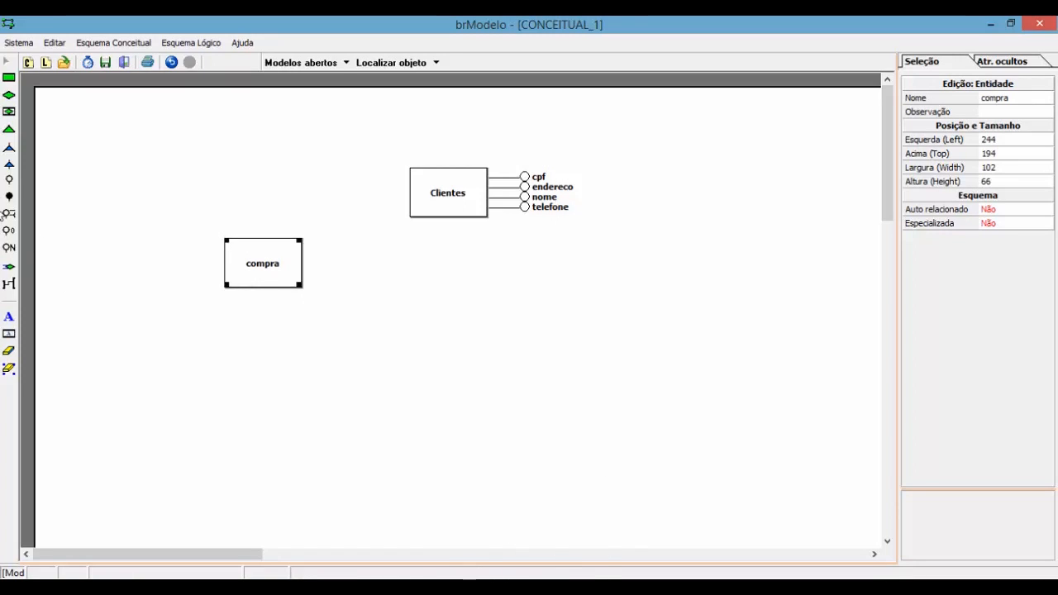
# Step: Attach a data attribute to compra, positioned beneath its right side
pyautogui.click(8, 181)
pyautogui.click(295, 267)
pyautogui.click(357, 271)
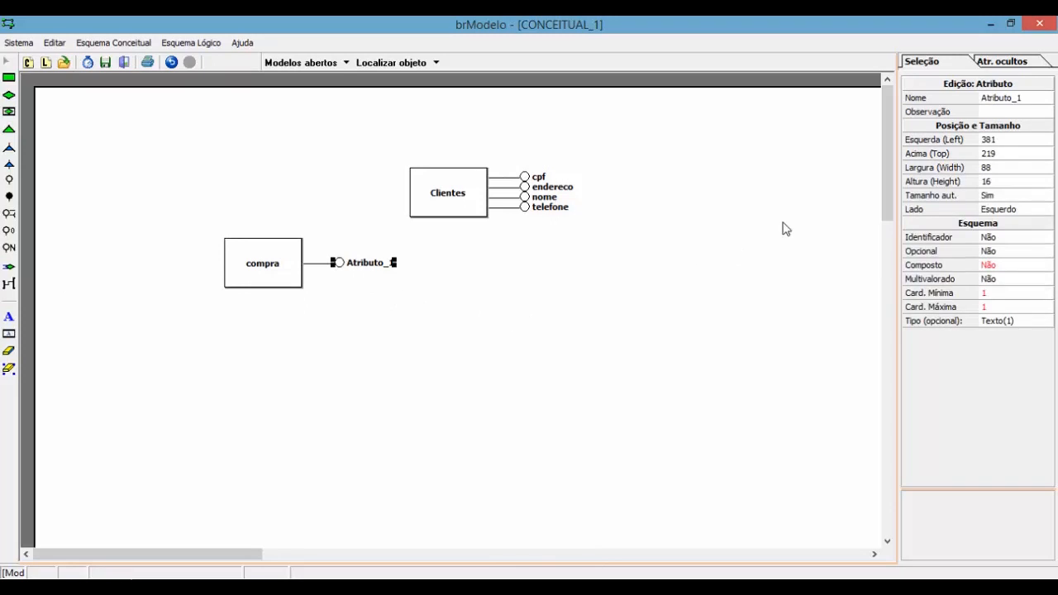
pyautogui.click(998, 99)
pyautogui.press('Return')
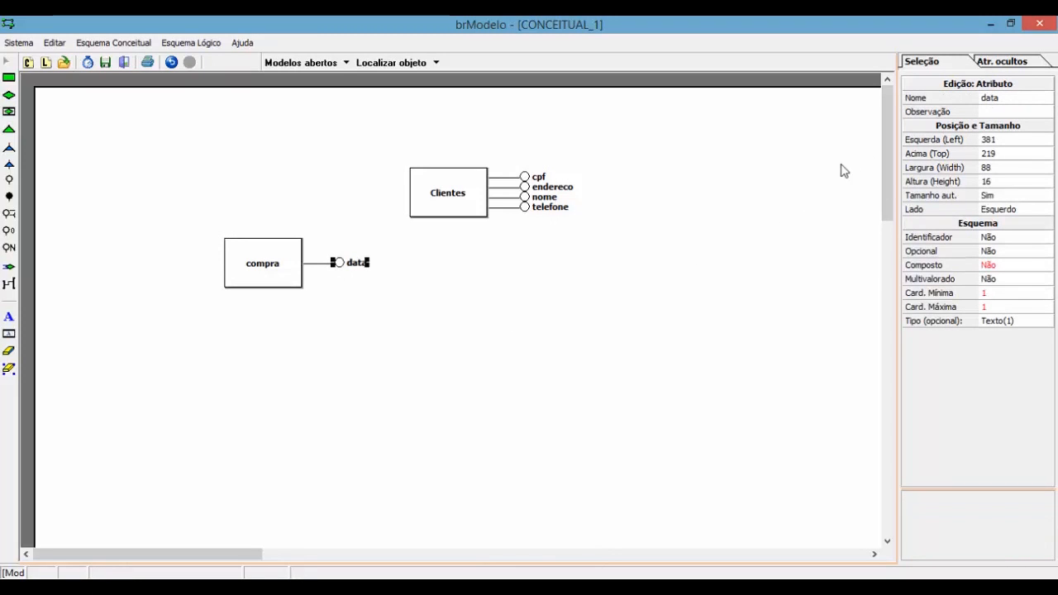
pyautogui.moveTo(357, 269); pyautogui.dragTo(360, 298)
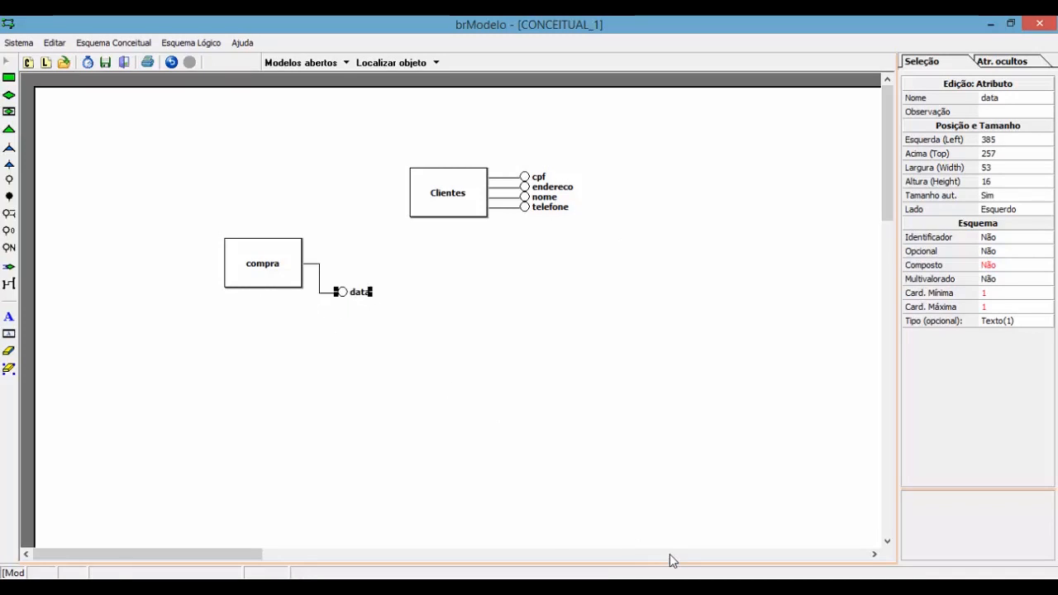
pyautogui.click(673, 577)
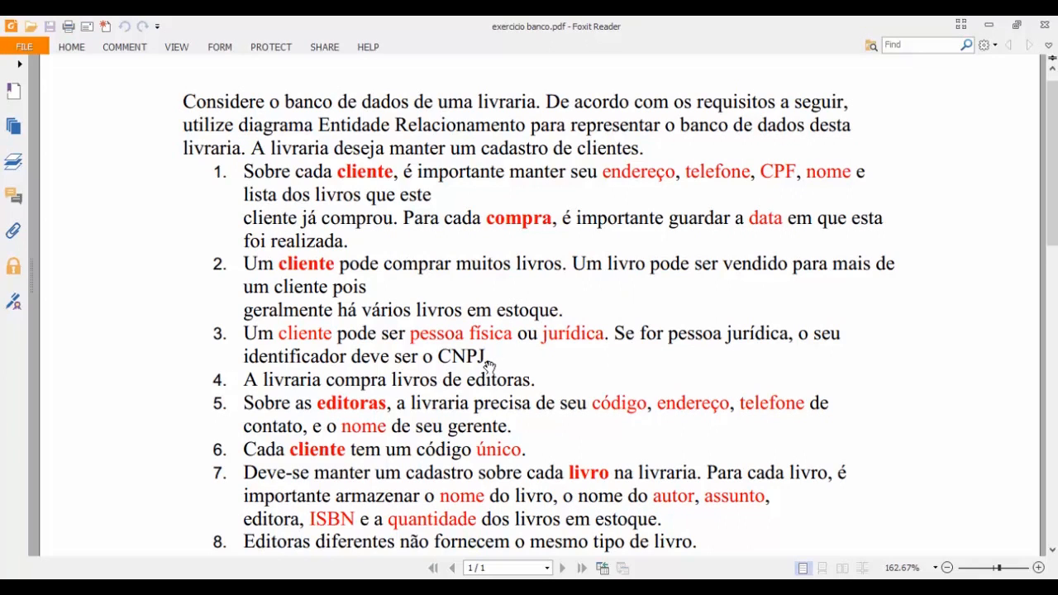
# Step: Scroll further down the bookstore requirements in exercicio banco.pdf, then return to brModelo
pyautogui.scroll(-1, 465, 358)
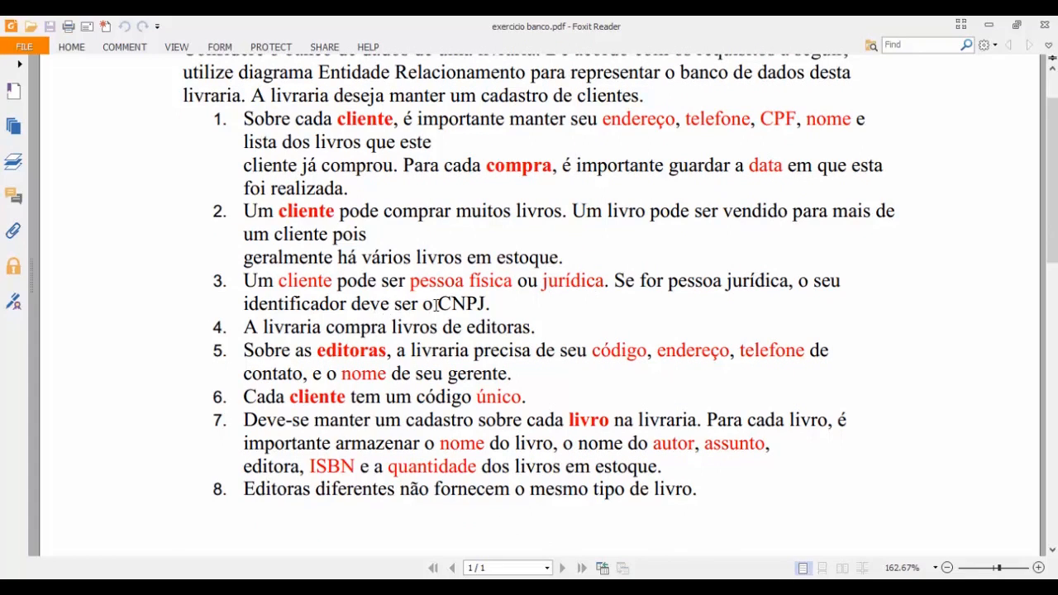
pyautogui.hotkey('alt', 'Tab')
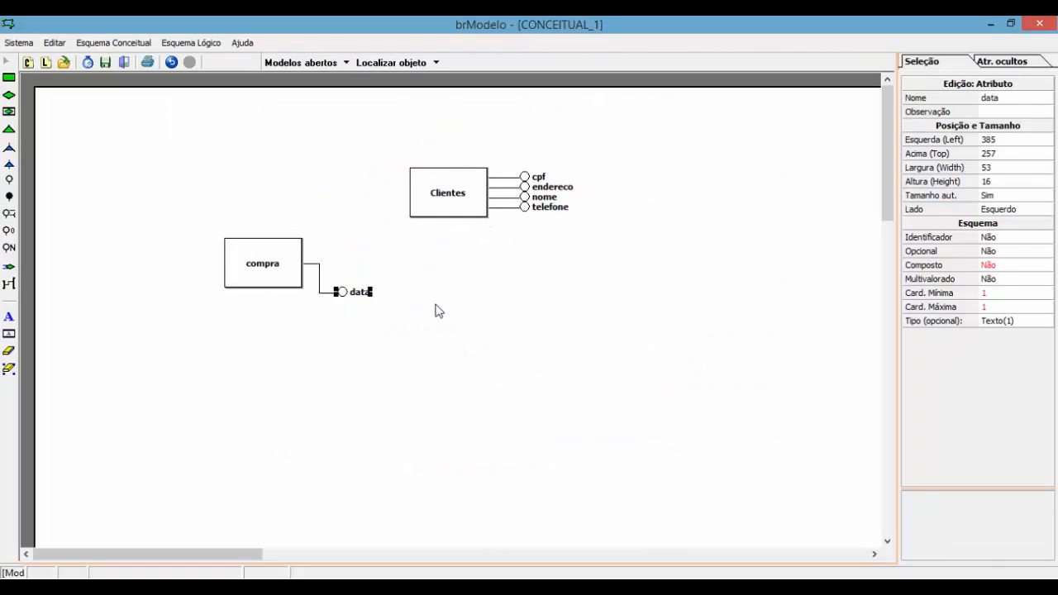
# Step: Add a cliente_id attribute to Clientes, pulled slightly out to the right
pyautogui.click(458, 214)
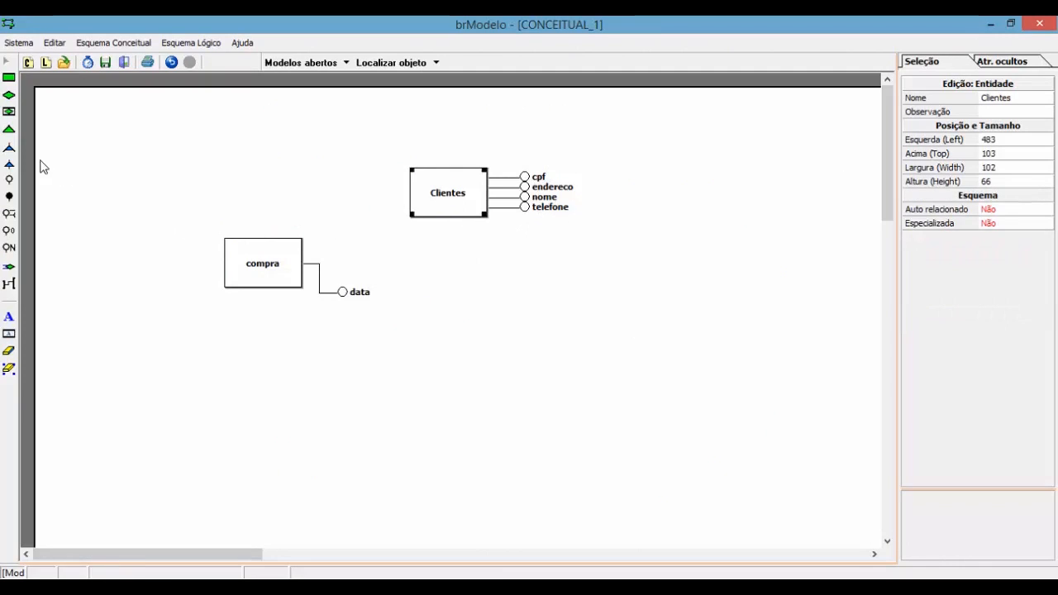
pyautogui.click(9, 179)
pyautogui.click(455, 190)
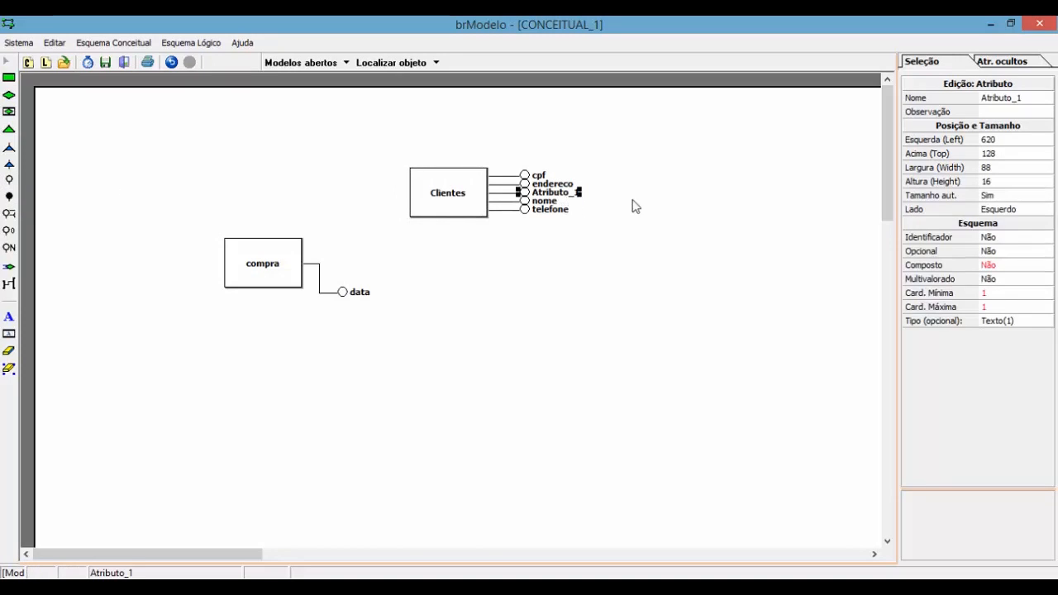
pyautogui.click(1025, 99)
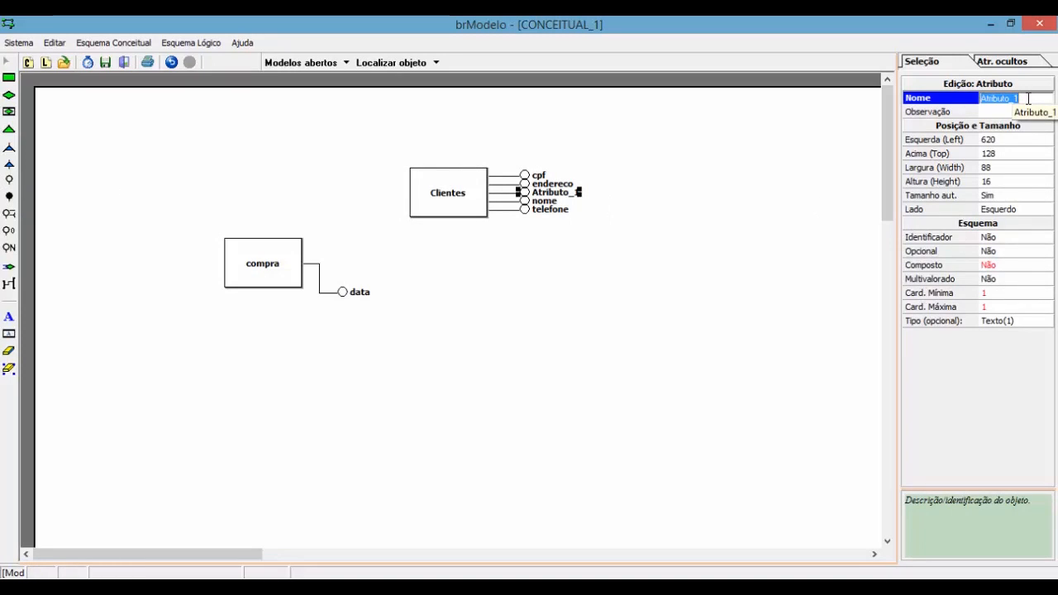
pyautogui.write('cliente_id')
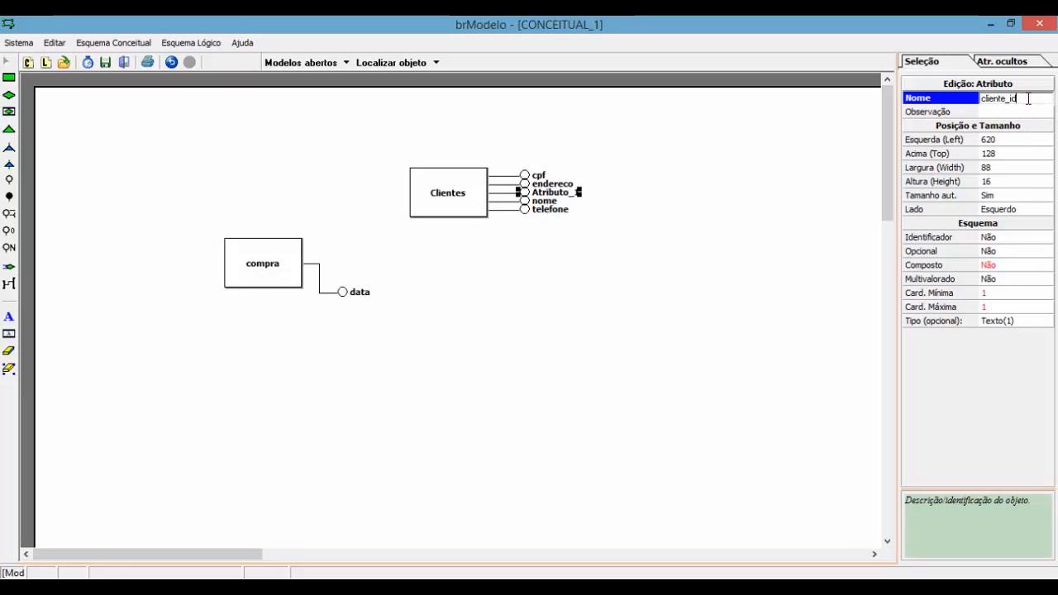
pyautogui.press('Return')
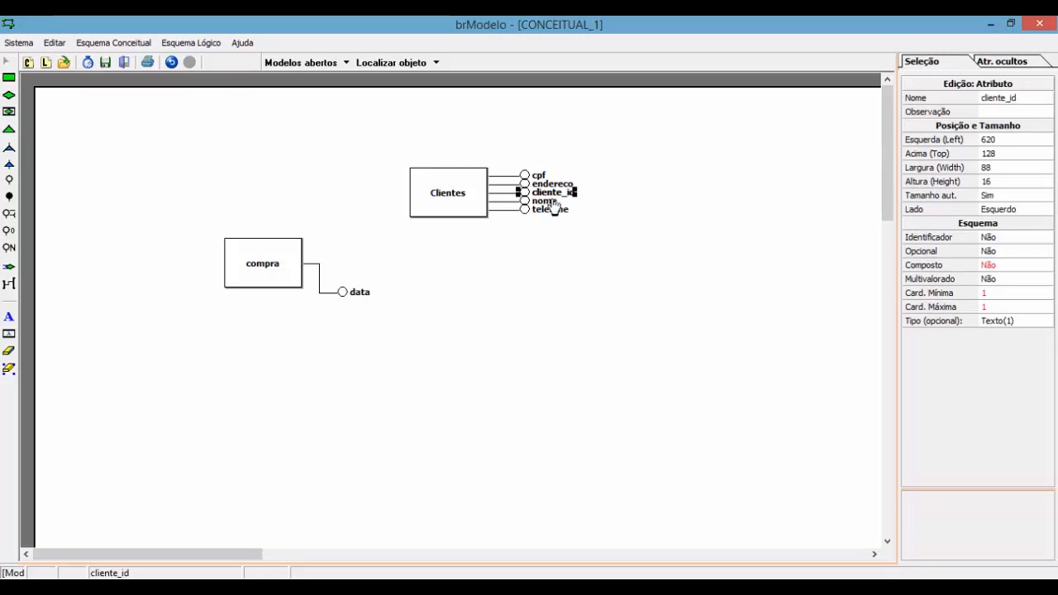
pyautogui.moveTo(554, 195); pyautogui.dragTo(581, 200)
# Step: Select compra with its data attribute, delete them, then undo the deletion
pyautogui.click(228, 188)
pyautogui.moveTo(198, 231); pyautogui.dragTo(393, 348)
pyautogui.press('Delete')
pyautogui.hotkey('ctrl', 'z')
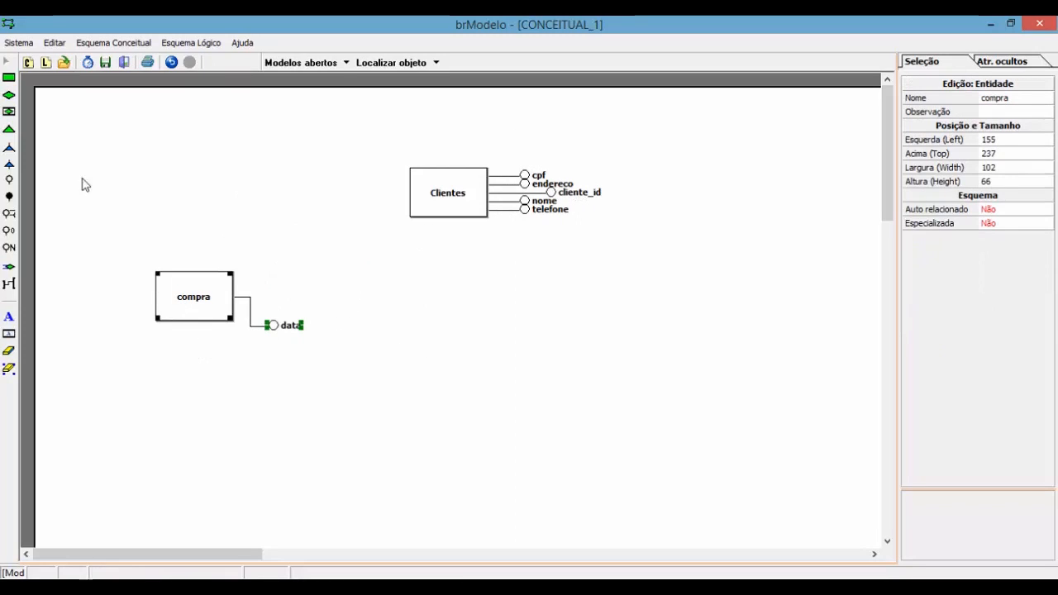
pyautogui.click(8, 76)
# Step: Place a new entity below Clientes and name it fisica
pyautogui.click(450, 294)
pyautogui.click(483, 327)
pyautogui.click(997, 100)
pyautogui.write('fisica')
pyautogui.press('Return')
# Step: Add a second entity named juridica and arrange it beside fisica
pyautogui.click(8, 76)
pyautogui.click(593, 307)
pyautogui.click(644, 325)
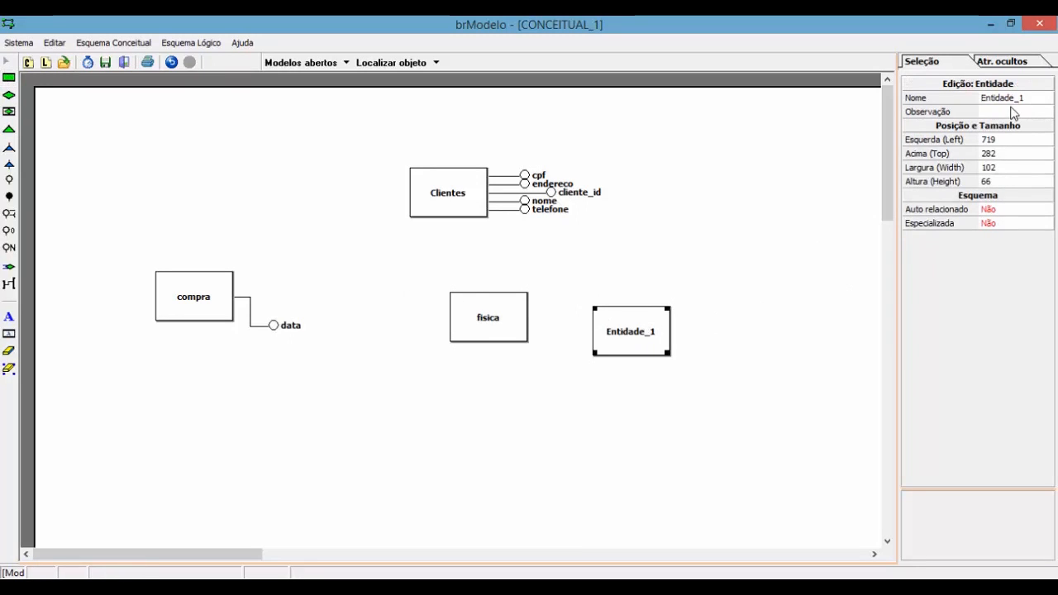
pyautogui.click(1014, 100)
pyautogui.write('juridica')
pyautogui.press('Return')
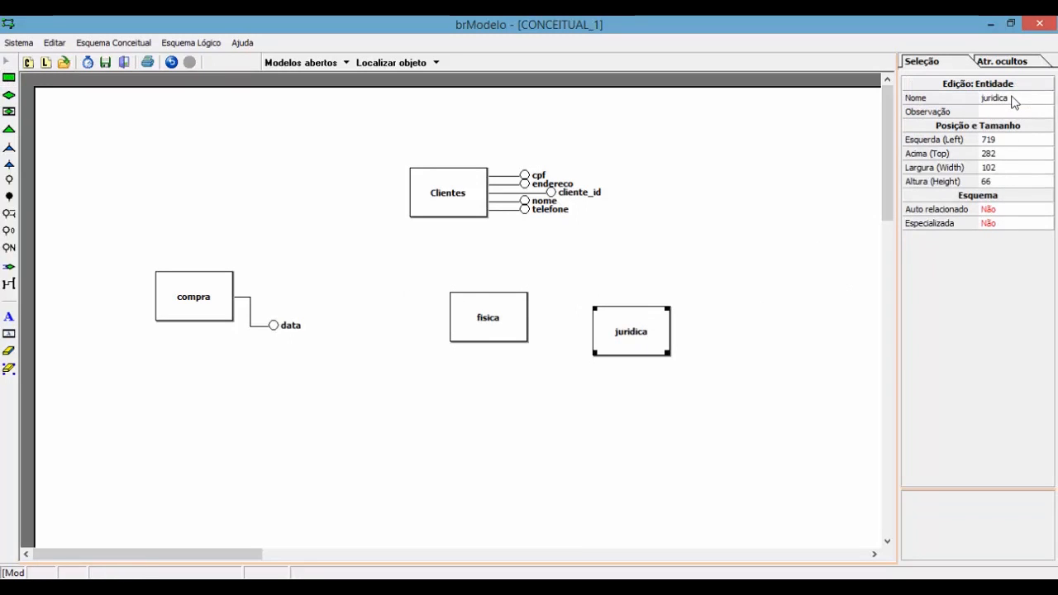
pyautogui.moveTo(627, 337); pyautogui.dragTo(595, 324)
pyautogui.moveTo(454, 325); pyautogui.dragTo(427, 307)
pyautogui.moveTo(569, 322); pyautogui.dragTo(528, 320)
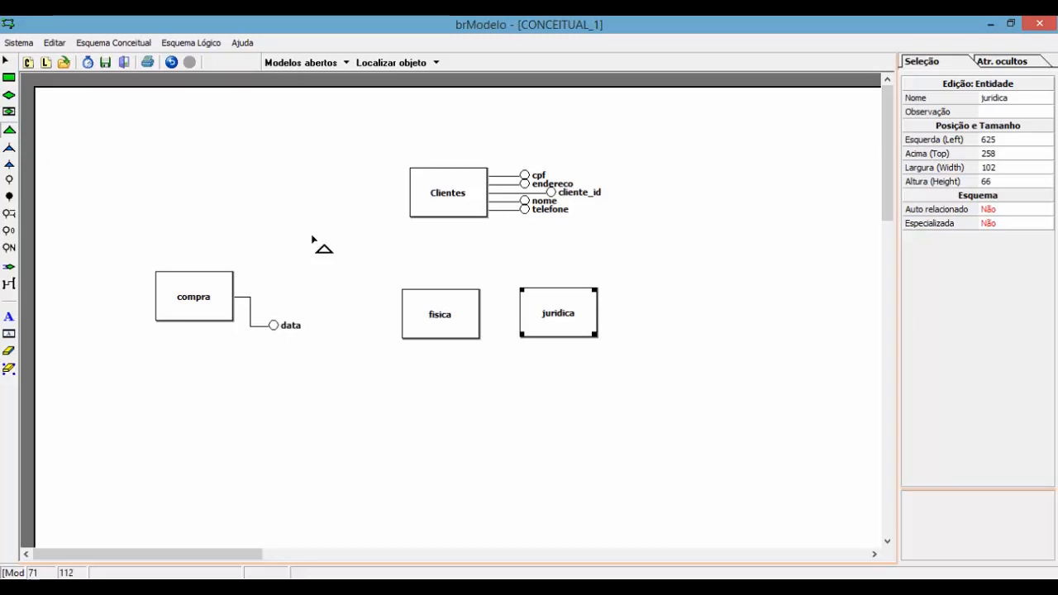
# Step: Add a specialization triangle under Clientes and link fisica to it
pyautogui.click(449, 213)
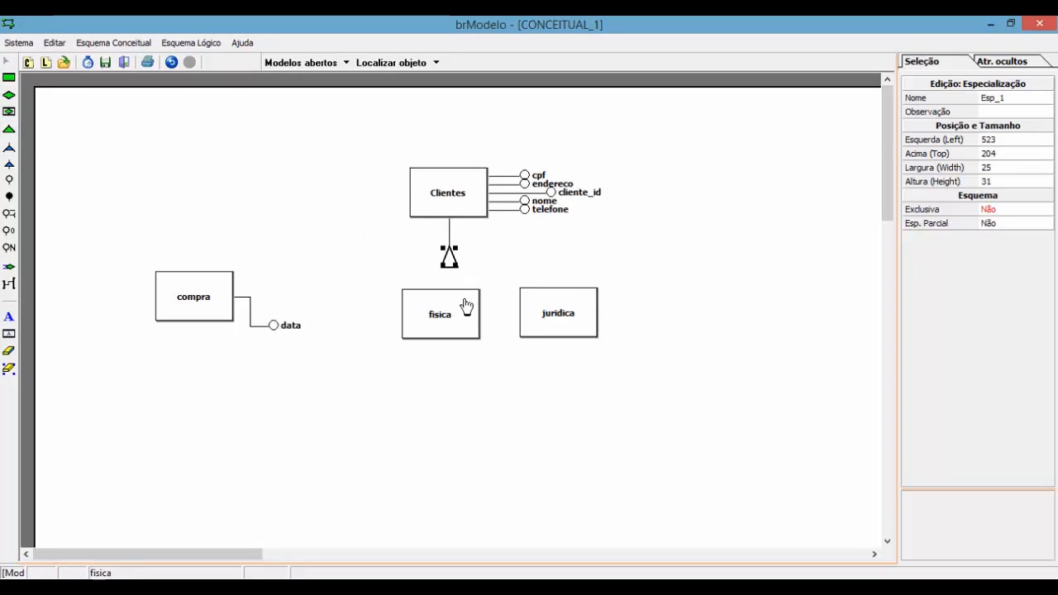
pyautogui.click(7, 285)
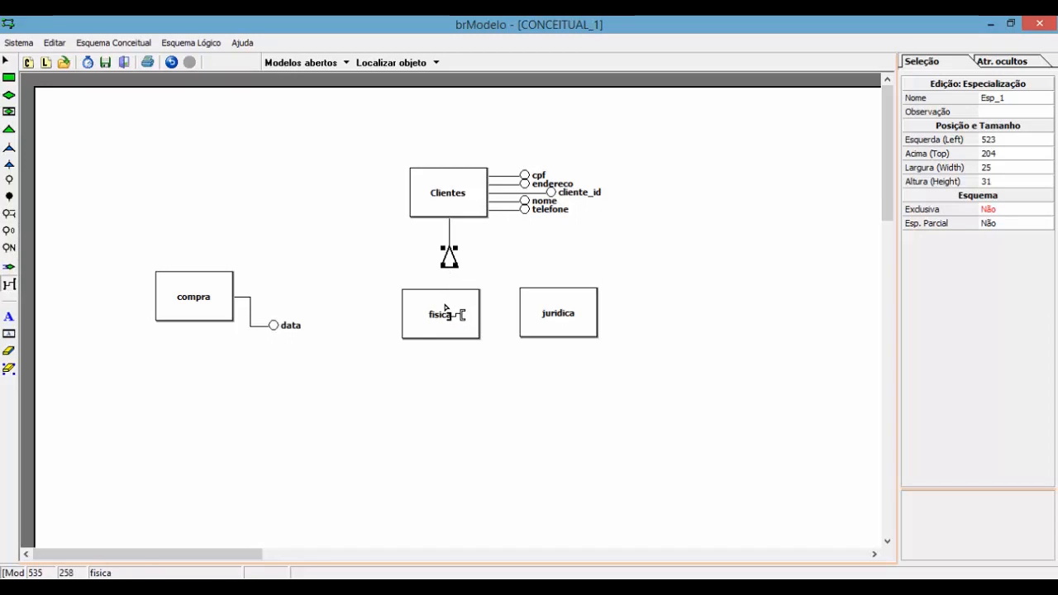
pyautogui.click(446, 306)
pyautogui.moveTo(447, 321); pyautogui.dragTo(406, 317)
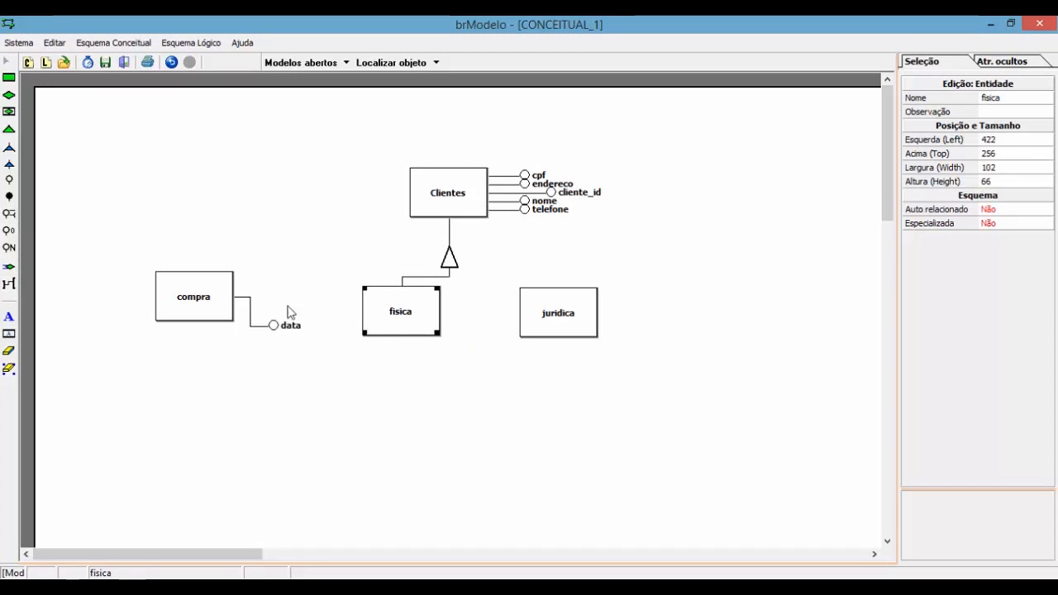
# Step: Link juridica to the specialization triangle and position it beneath
pyautogui.click(9, 284)
pyautogui.click(451, 262)
pyautogui.click(567, 323)
pyautogui.moveTo(570, 322); pyautogui.dragTo(538, 328)
pyautogui.click(614, 256)
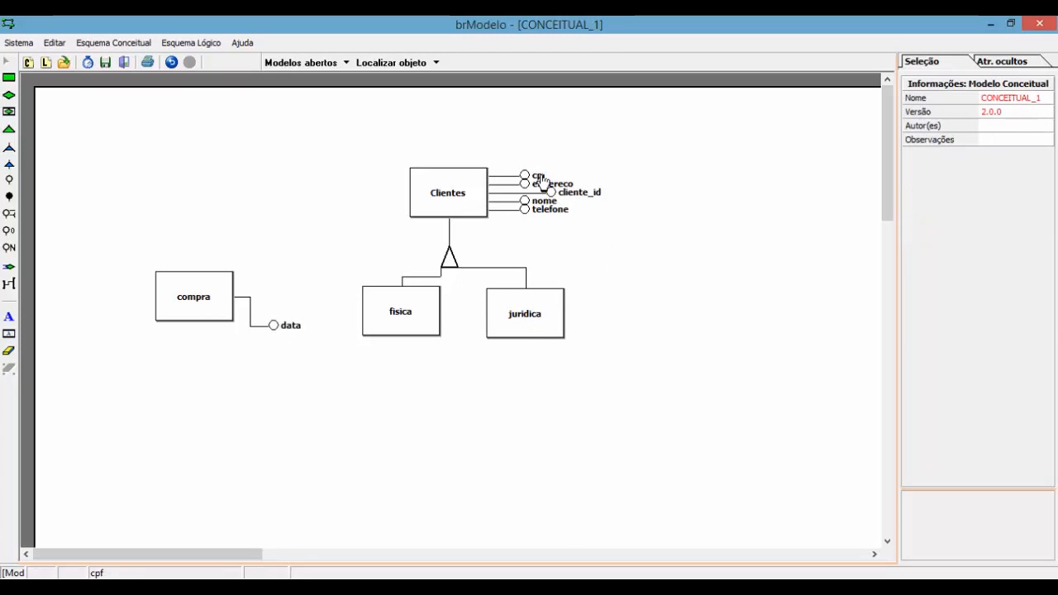
pyautogui.click(538, 176)
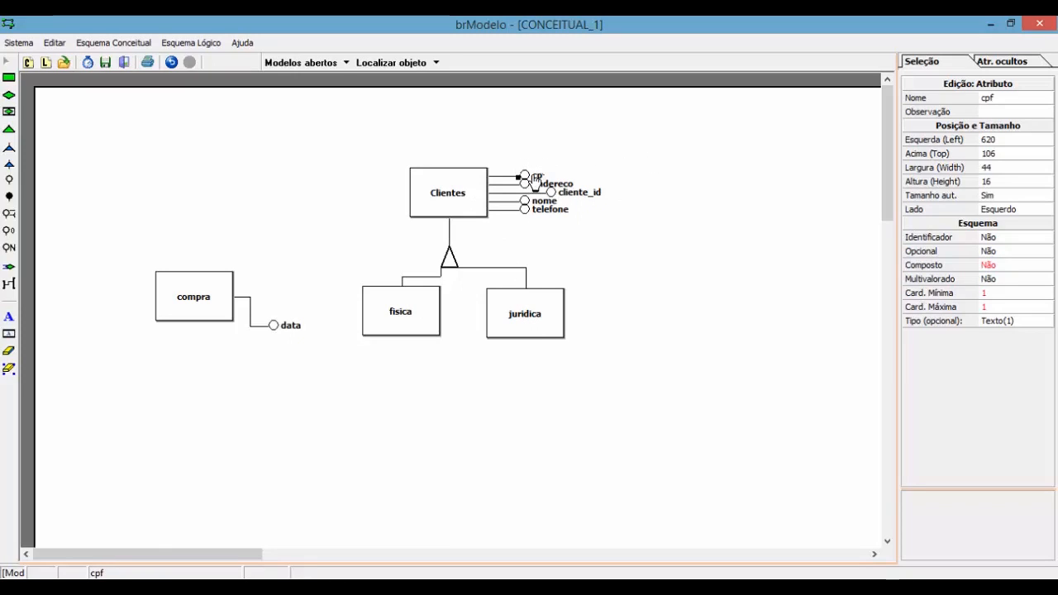
# Step: Delete cpf from Clientes and reorganize endereco, cliente_id, nome and telefone with Organizar atributos
pyautogui.rightClick(533, 175)
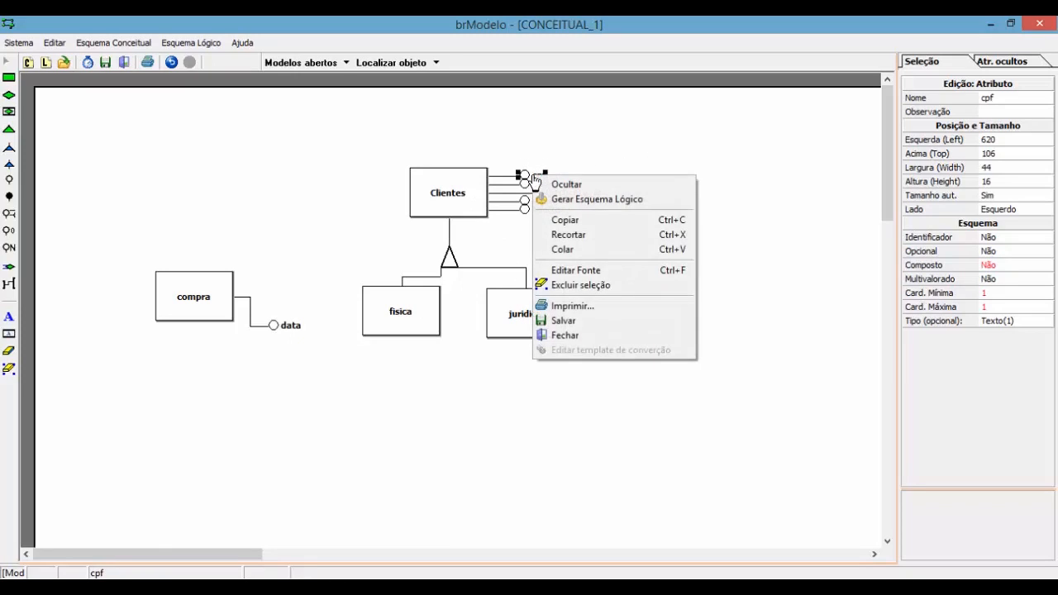
pyautogui.click(603, 286)
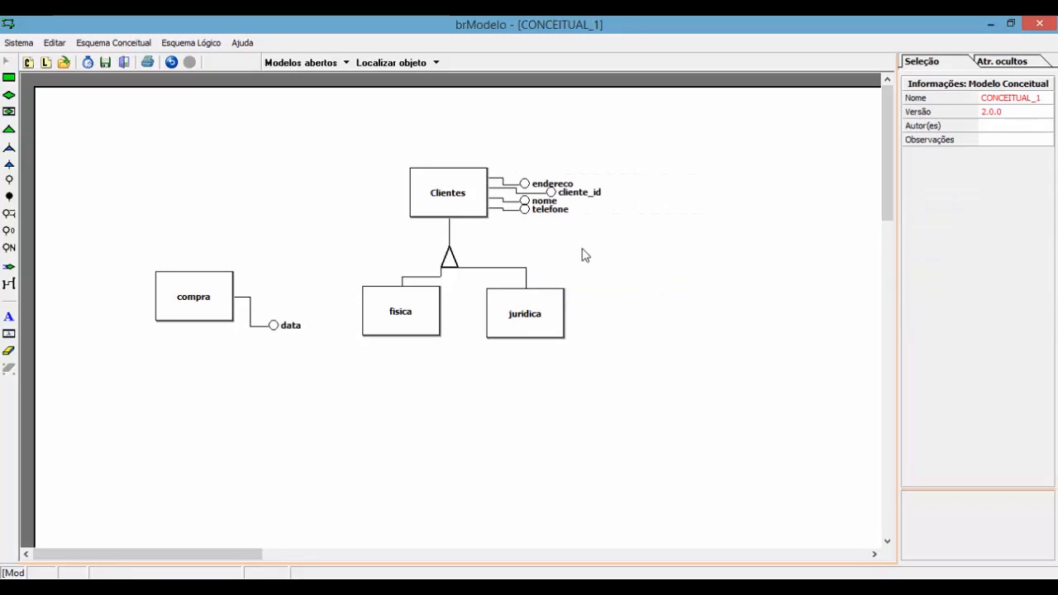
pyautogui.rightClick(443, 192)
pyautogui.click(521, 201)
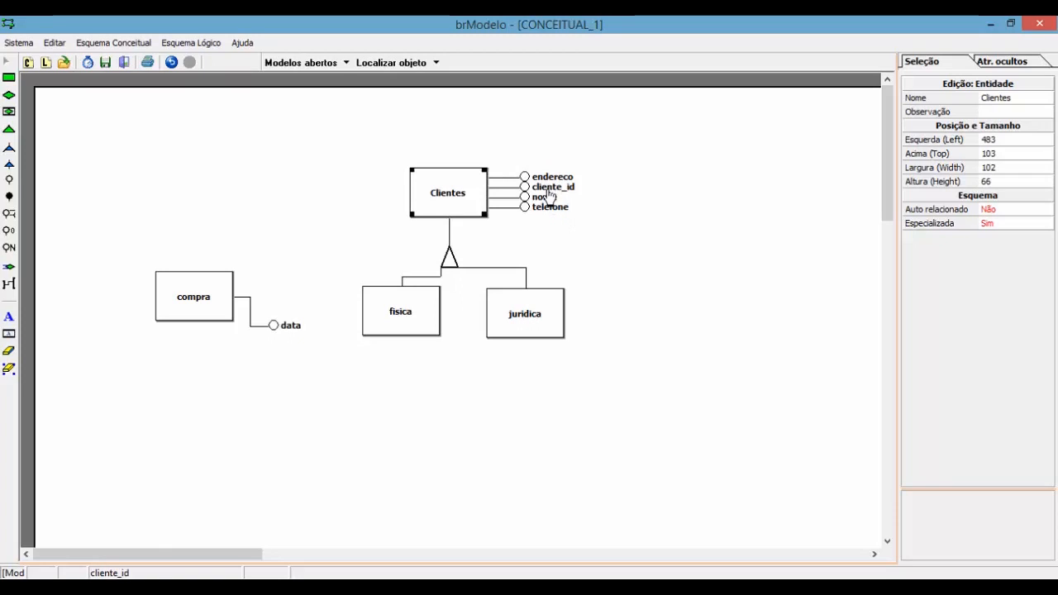
# Step: Delete the stray Atributo_1 and the old plain cliente_id attribute
pyautogui.click(548, 194)
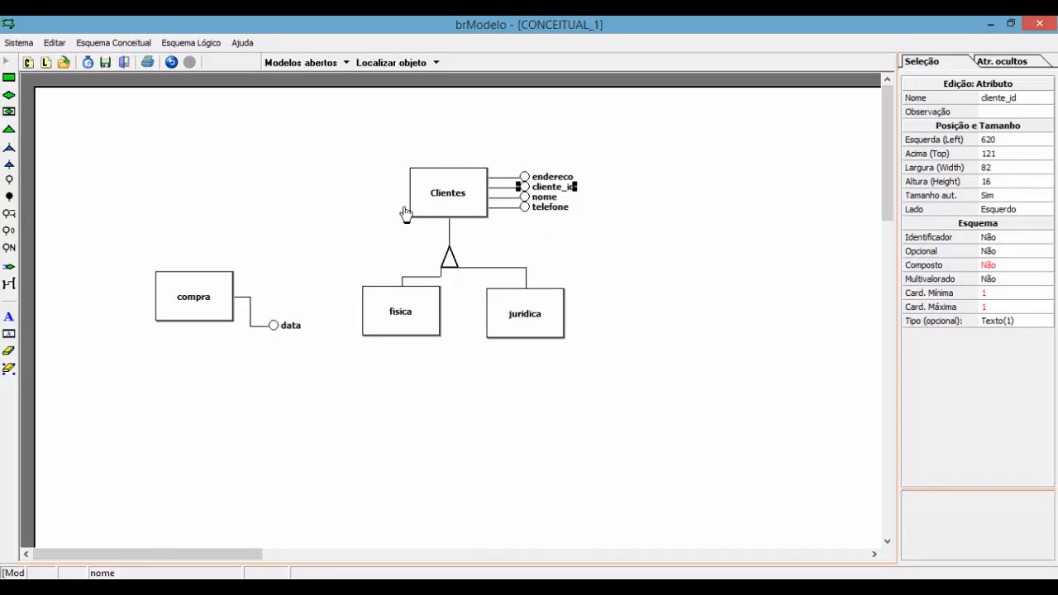
pyautogui.click(9, 197)
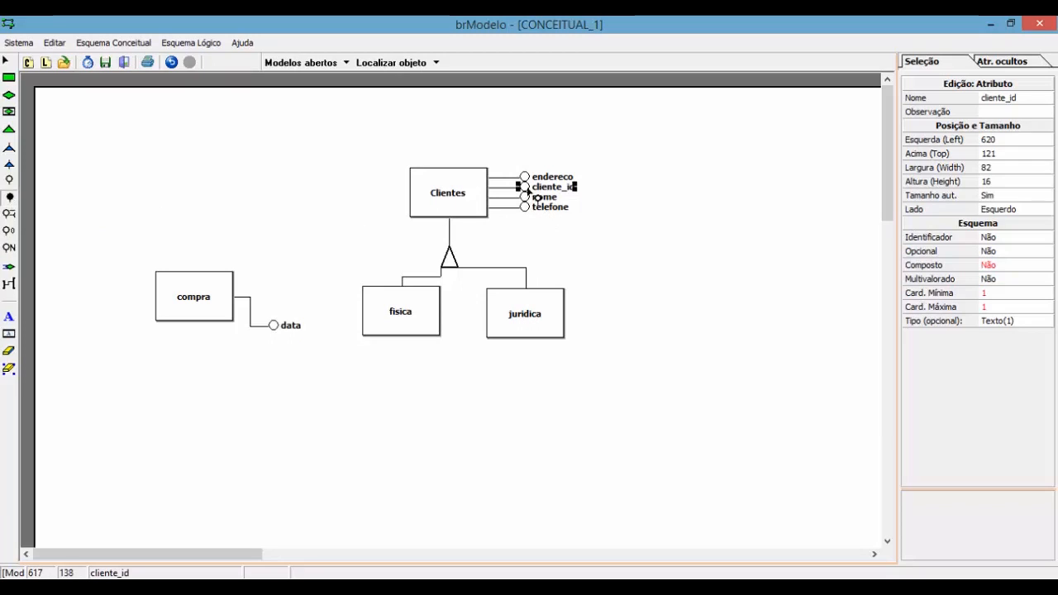
pyautogui.click(523, 189)
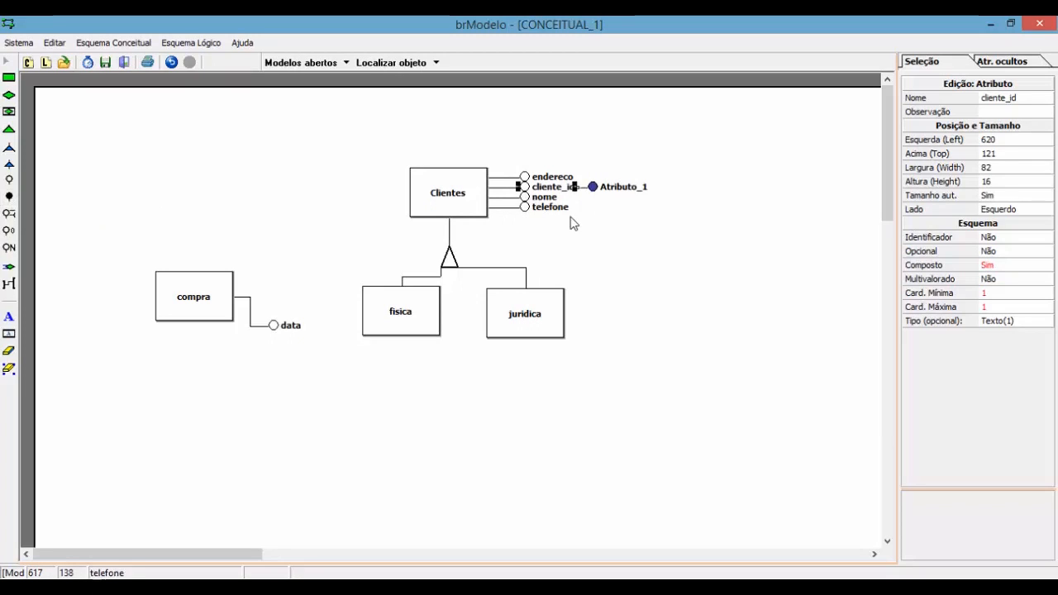
pyautogui.click(622, 190)
pyautogui.press('Delete')
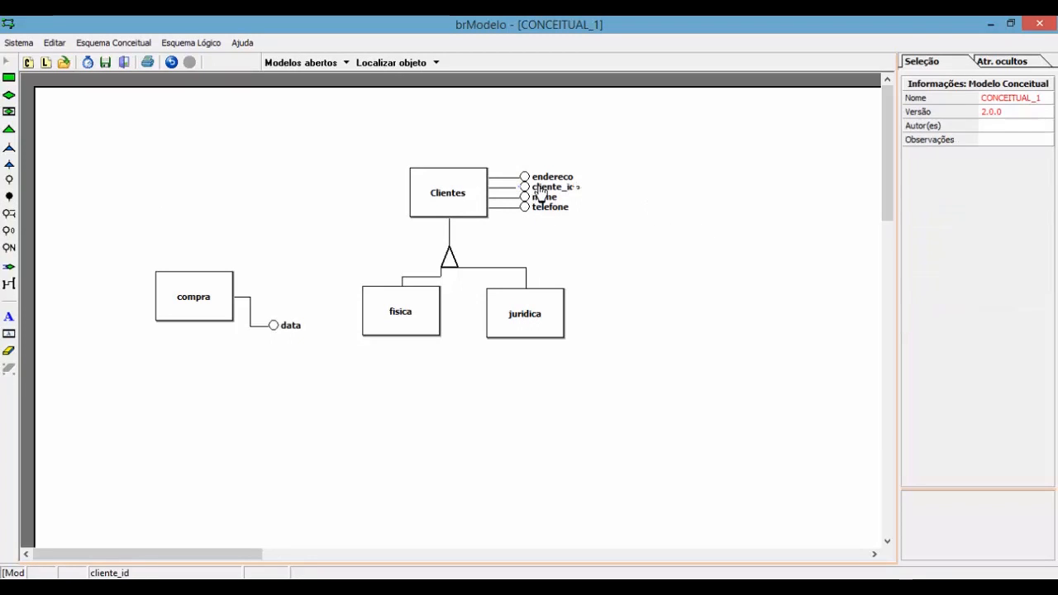
pyautogui.press('Delete')
# Step: Add an identifier attribute to Clientes named cliente_id
pyautogui.click(9, 196)
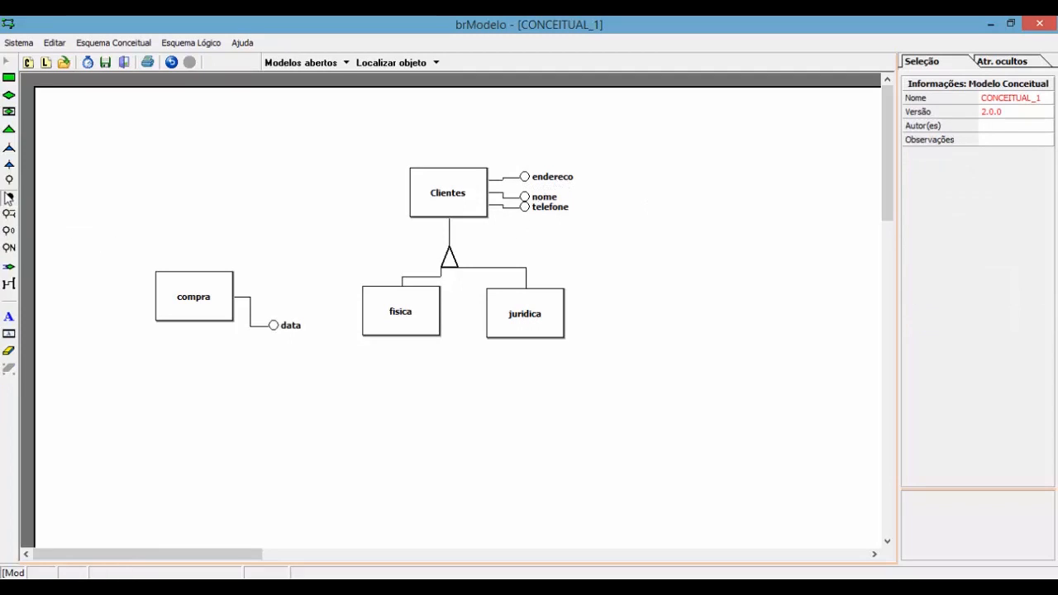
pyautogui.click(487, 193)
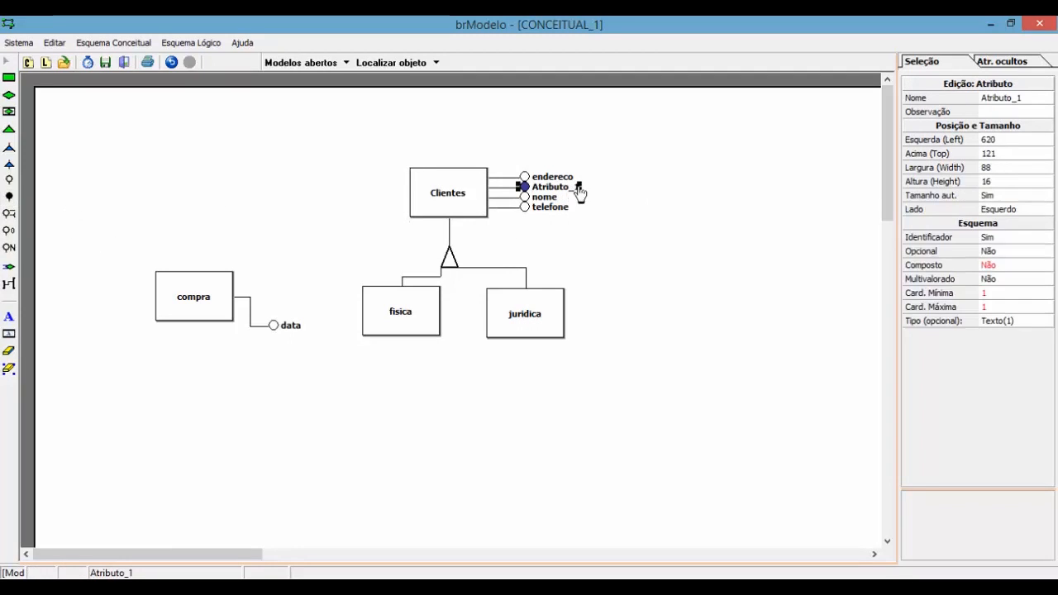
pyautogui.click(1032, 99)
pyautogui.write('cliente_id')
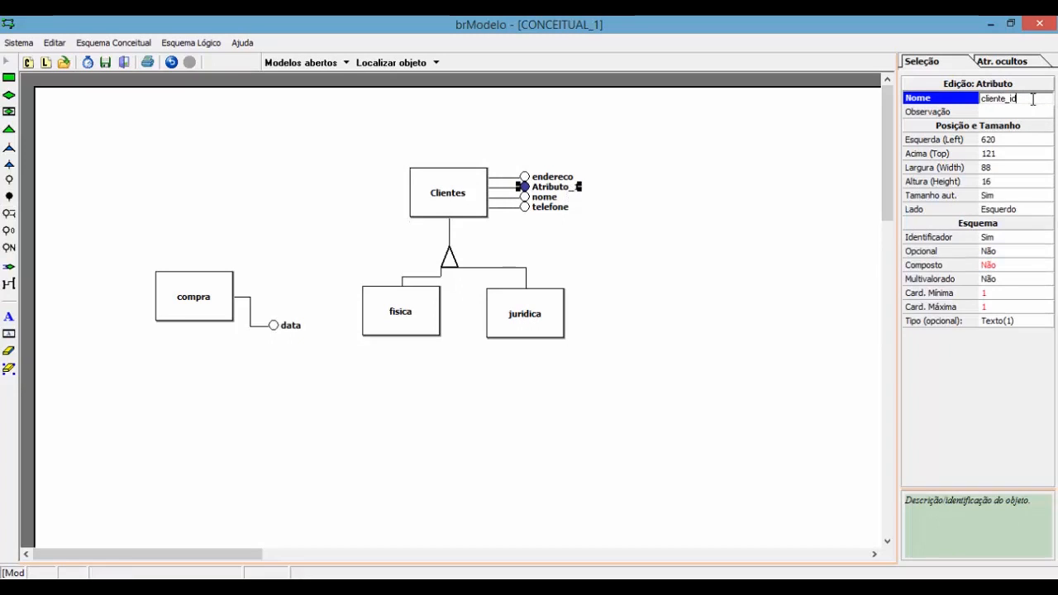
pyautogui.press('Return')
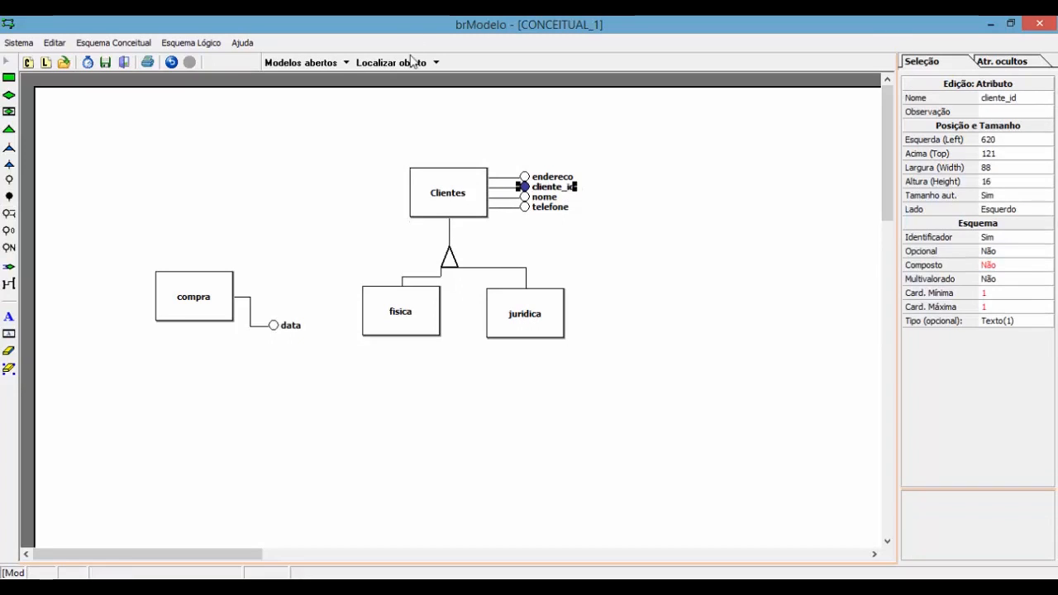
pyautogui.click(590, 187)
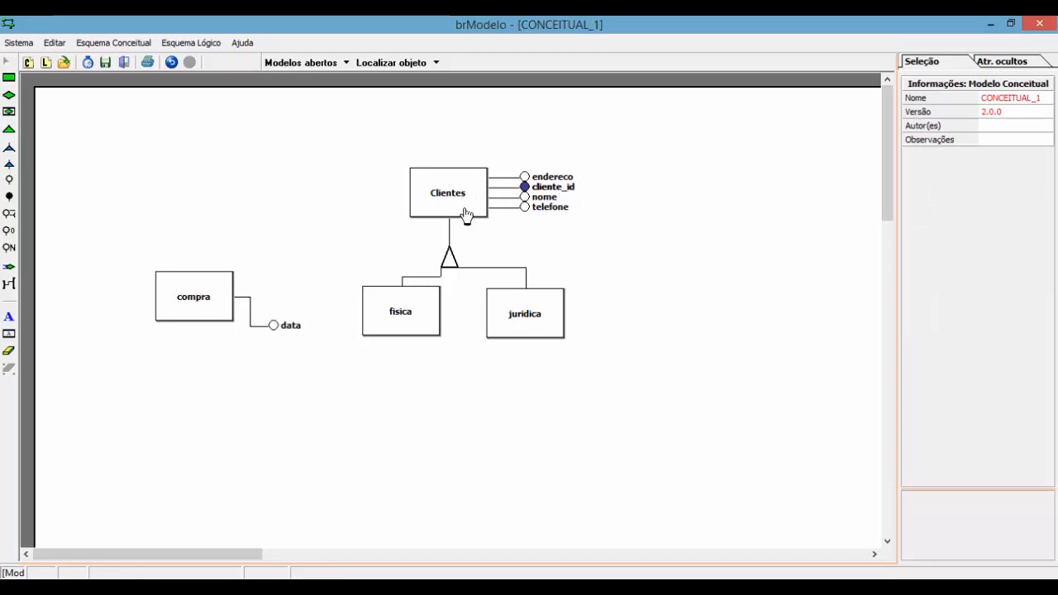
# Step: Add a cpf attribute to fisica, placed below it
pyautogui.click(9, 179)
pyautogui.click(390, 334)
pyautogui.moveTo(478, 327); pyautogui.dragTo(401, 379)
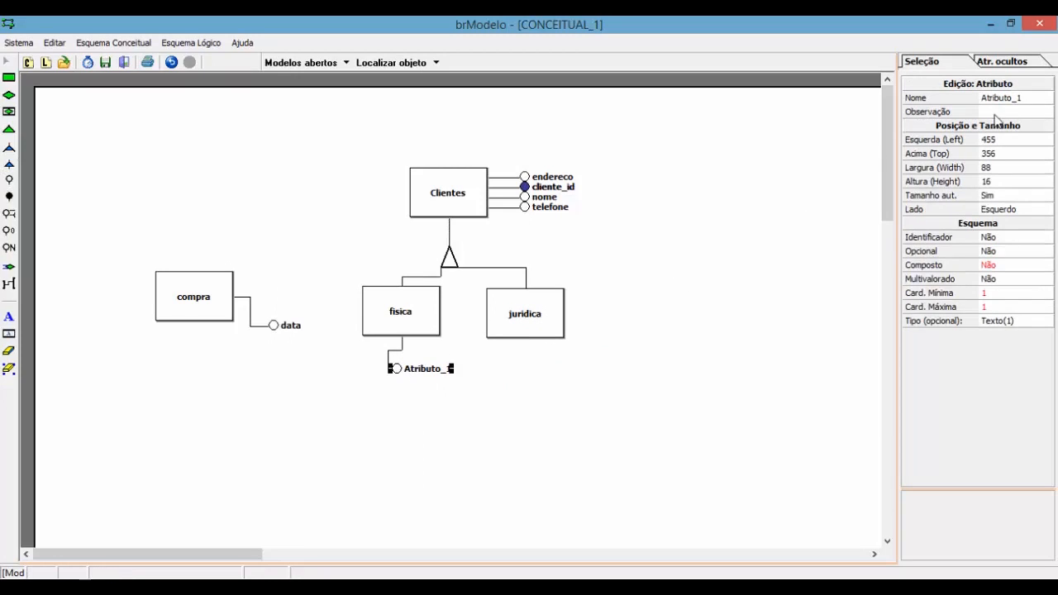
pyautogui.click(1015, 98)
pyautogui.press('Return')
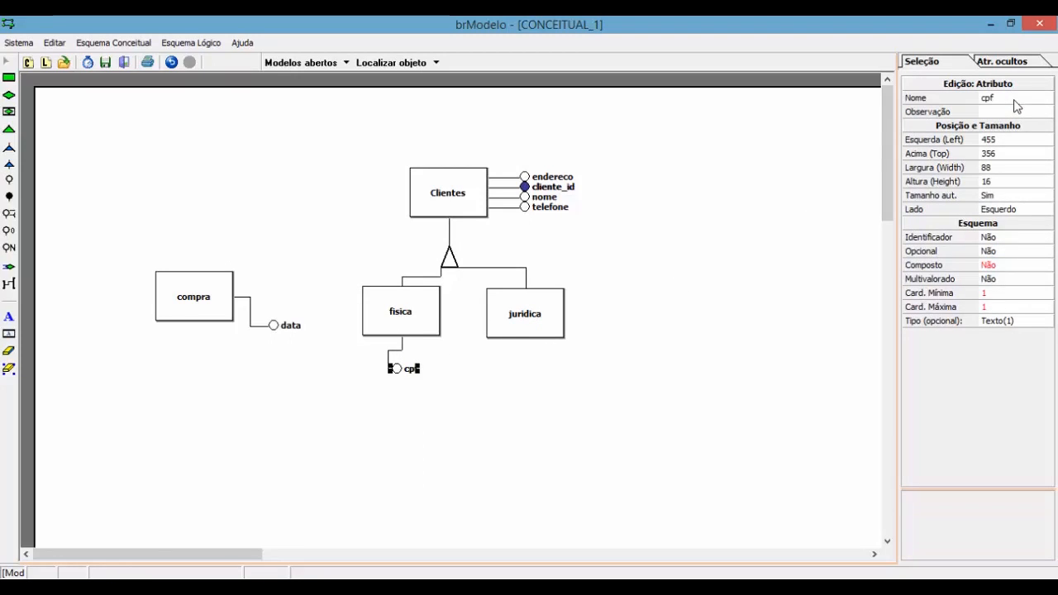
# Step: Add a cnpj attribute to juridica, placed below it
pyautogui.click(9, 181)
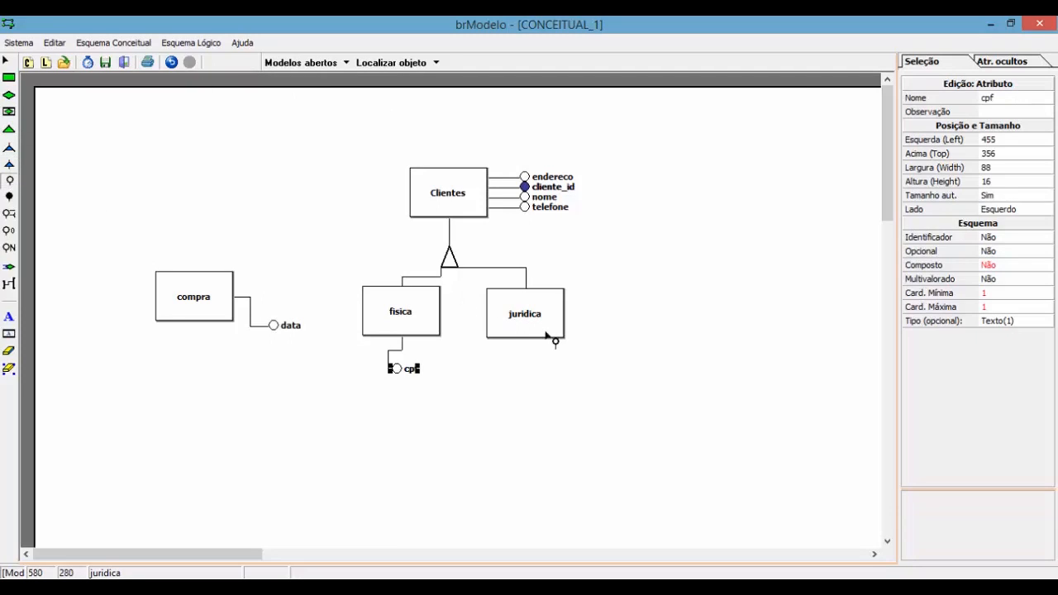
pyautogui.click(547, 333)
pyautogui.moveTo(618, 323); pyautogui.dragTo(552, 374)
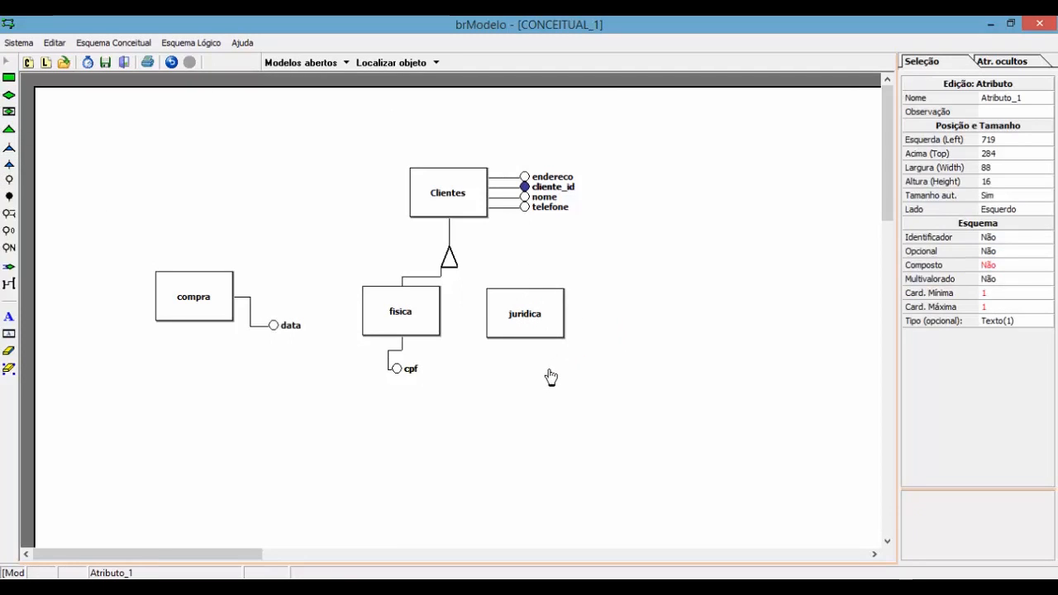
pyautogui.click(997, 97)
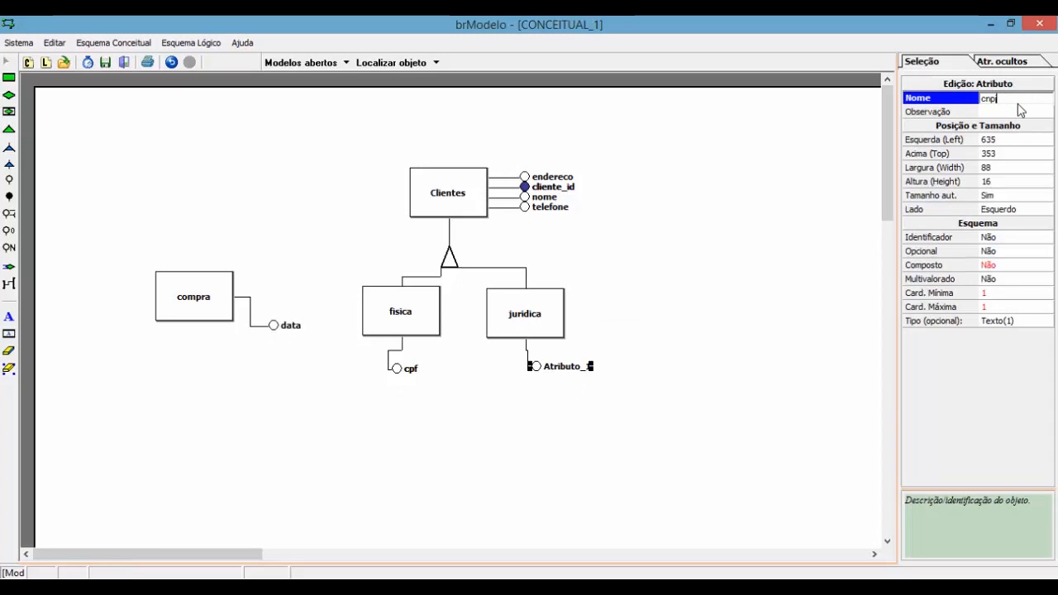
pyautogui.write('cnpj')
pyautogui.press('Return')
pyautogui.click(697, 243)
# Step: Shift the Clientes entity to the right
pyautogui.moveTo(338, 235); pyautogui.dragTo(619, 348)
pyautogui.click(616, 319)
pyautogui.click(472, 207)
pyautogui.moveTo(472, 208); pyautogui.dragTo(675, 210)
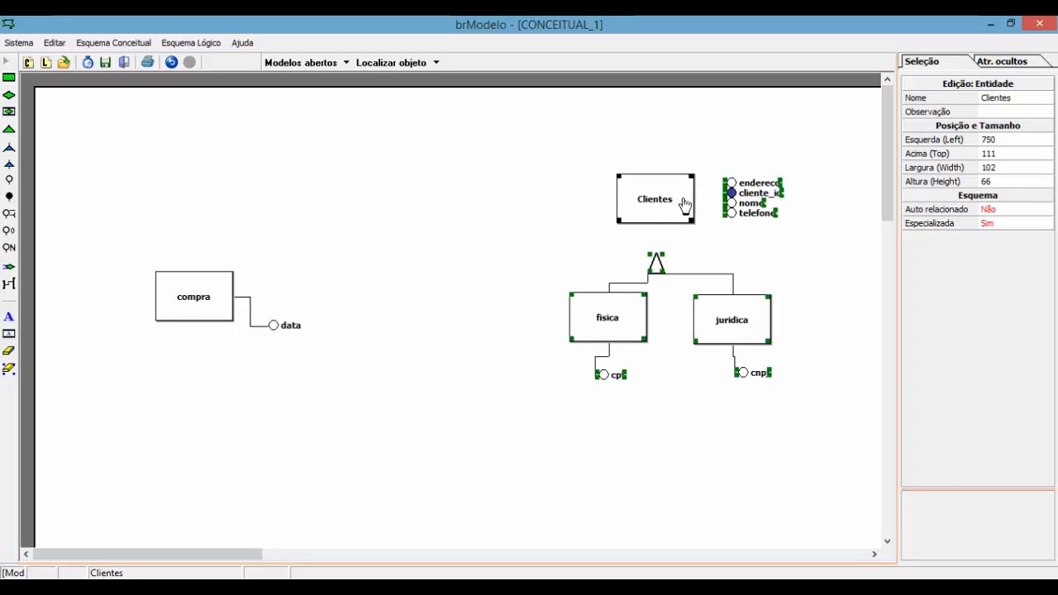
# Step: Tidy juridica's attributes with Organizar atributos
pyautogui.click(546, 274)
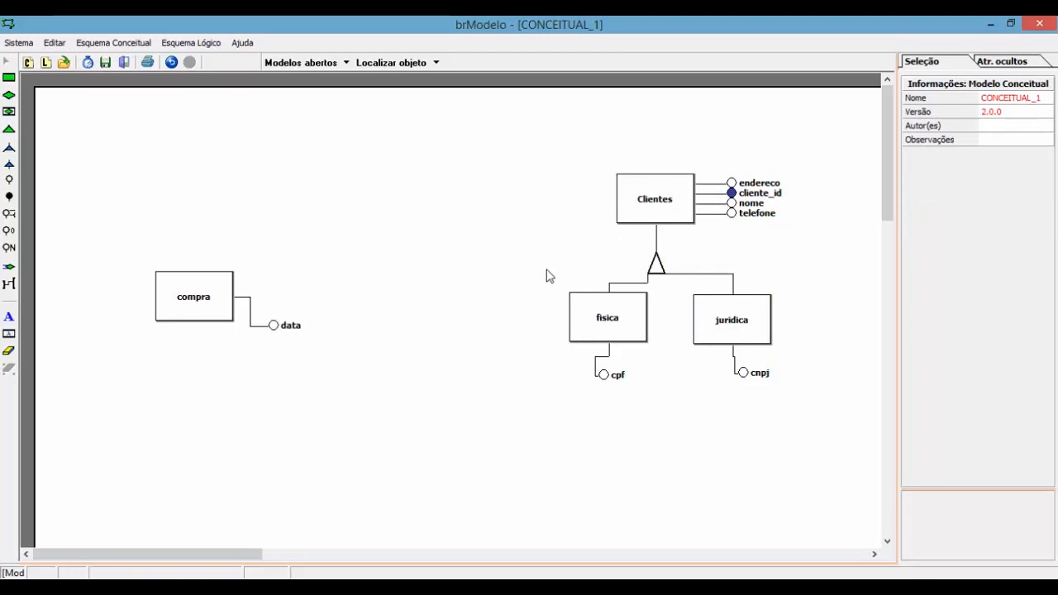
pyautogui.click(611, 335)
pyautogui.rightClick(748, 321)
pyautogui.click(827, 323)
pyautogui.click(780, 314)
# Step: Move fisica slightly left, tidy its attributes, then switch to the exercise PDF
pyautogui.moveTo(563, 269); pyautogui.dragTo(628, 332)
pyautogui.moveTo(628, 338); pyautogui.dragTo(589, 339)
pyautogui.rightClick(577, 319)
pyautogui.click(608, 329)
pyautogui.click(634, 349)
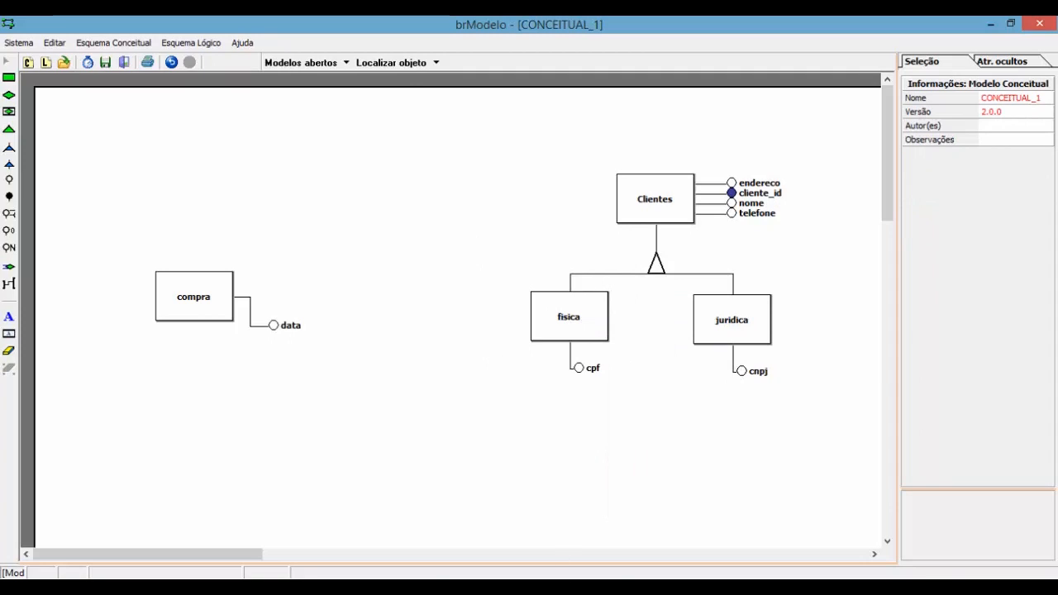
pyautogui.hotkey('alt', 'Tab')
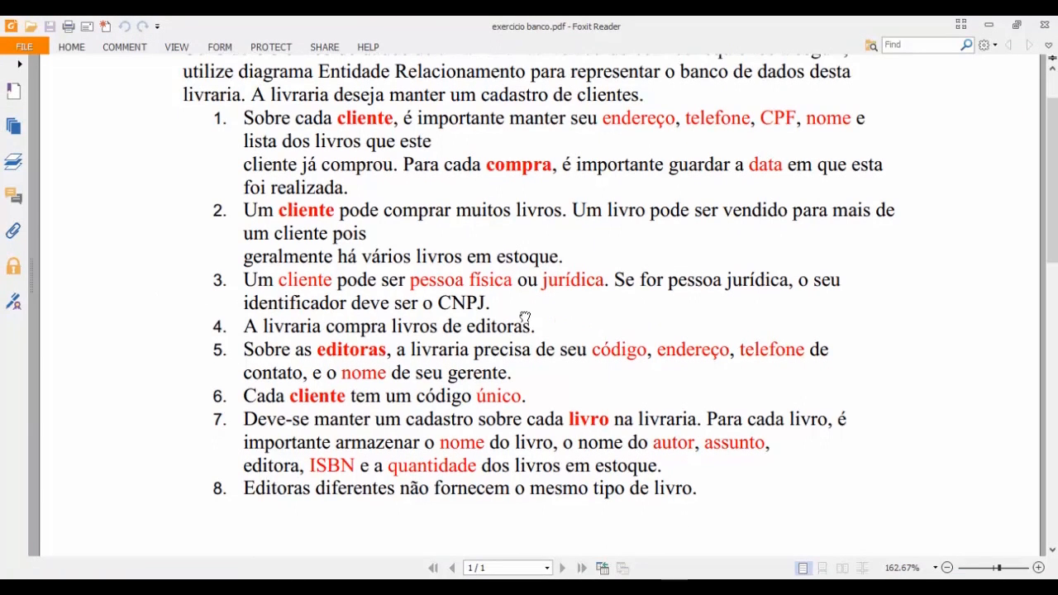
# Step: Pan the PDF to read the full requirements list, then return to brModelo
pyautogui.moveTo(526, 326); pyautogui.dragTo(528, 292)
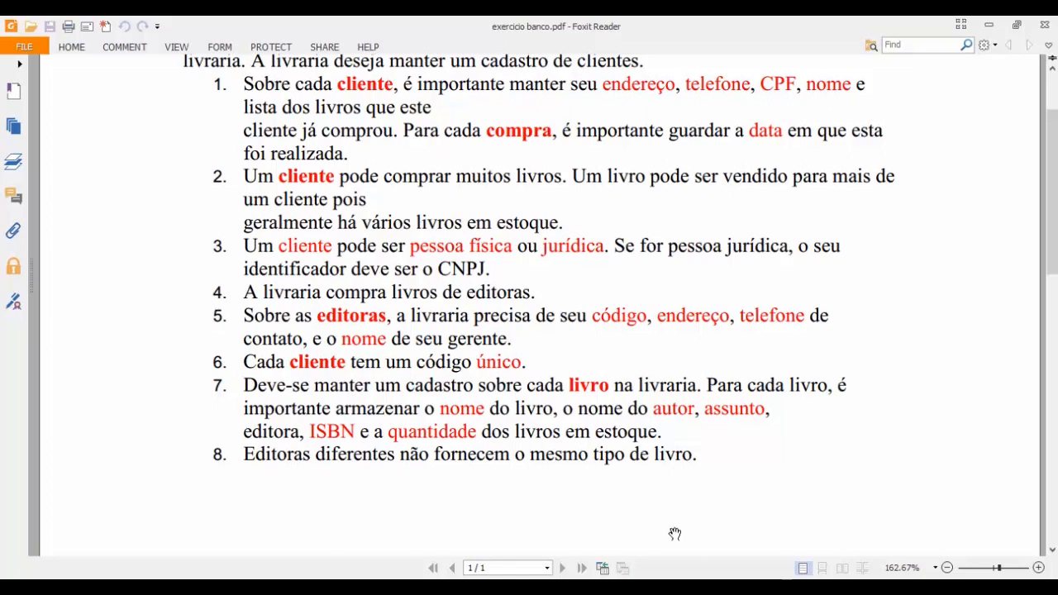
pyautogui.click(702, 587)
# Step: Place a new entity below compra and name it Livros
pyautogui.click(9, 77)
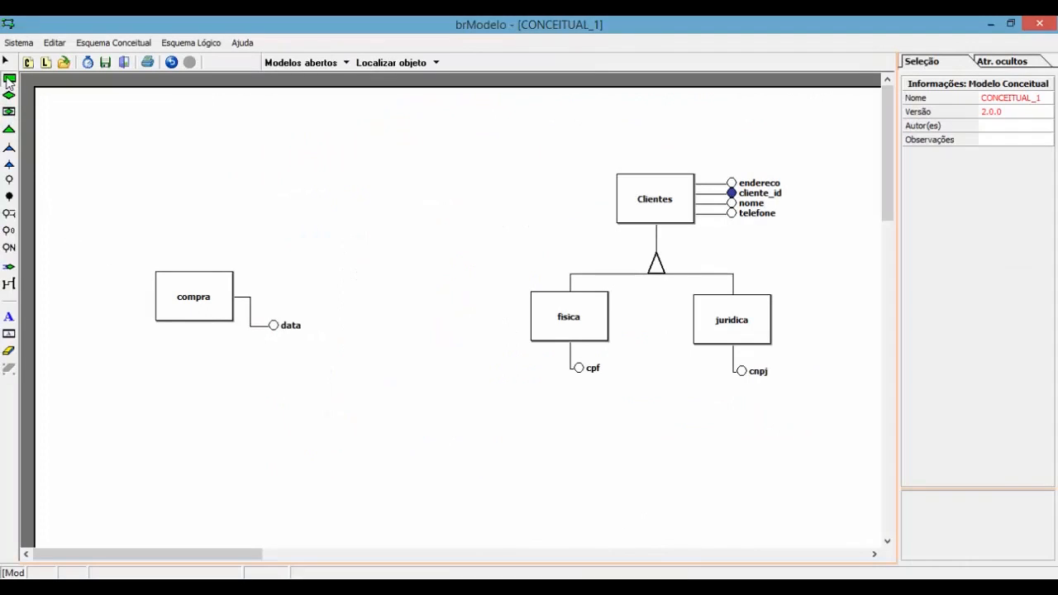
pyautogui.click(268, 420)
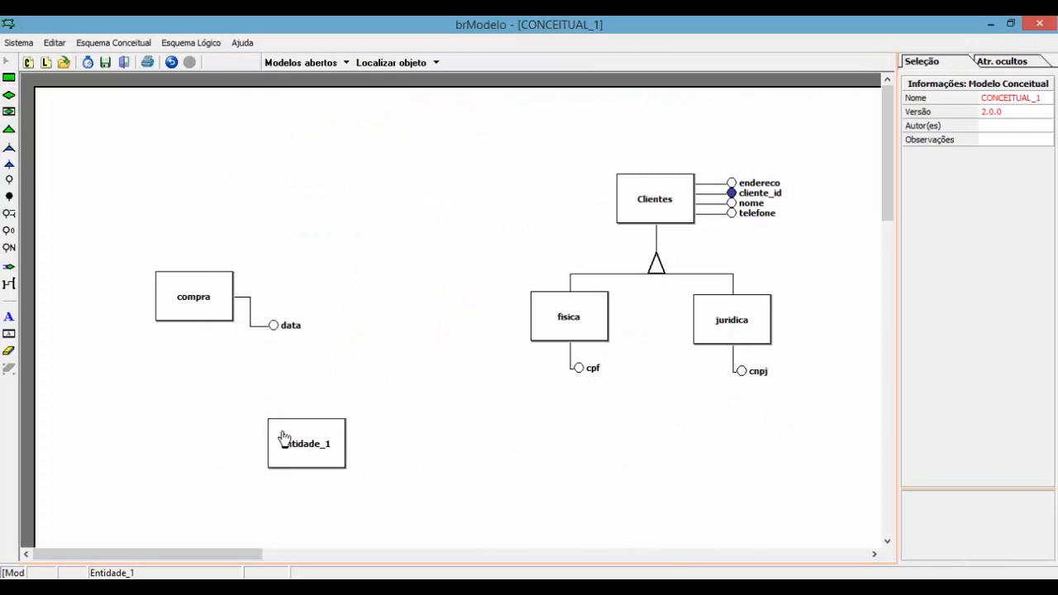
pyautogui.click(280, 438)
pyautogui.click(1010, 97)
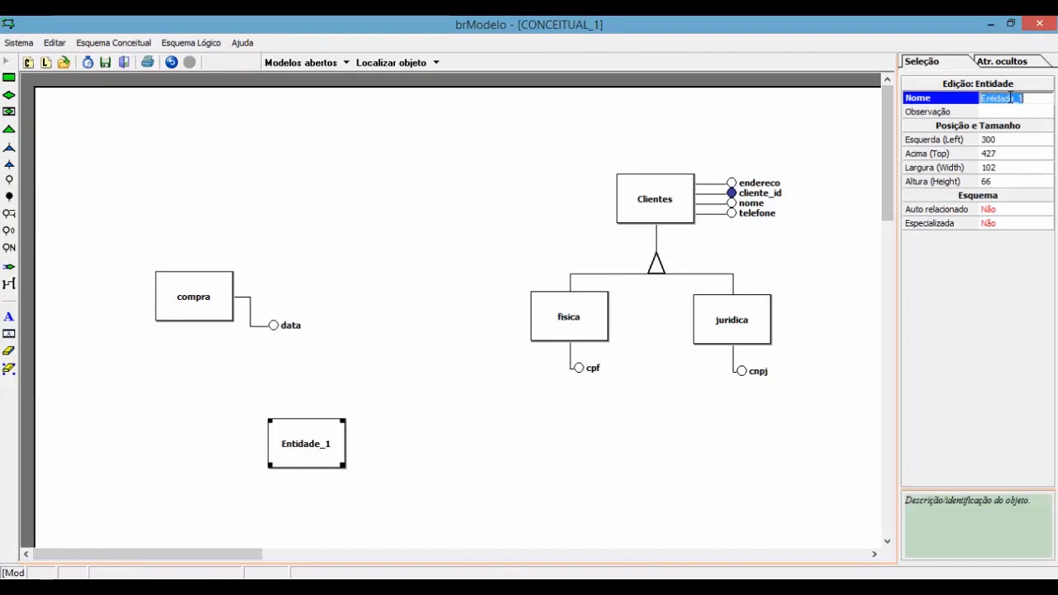
pyautogui.write('livr')
pyautogui.press('Return')
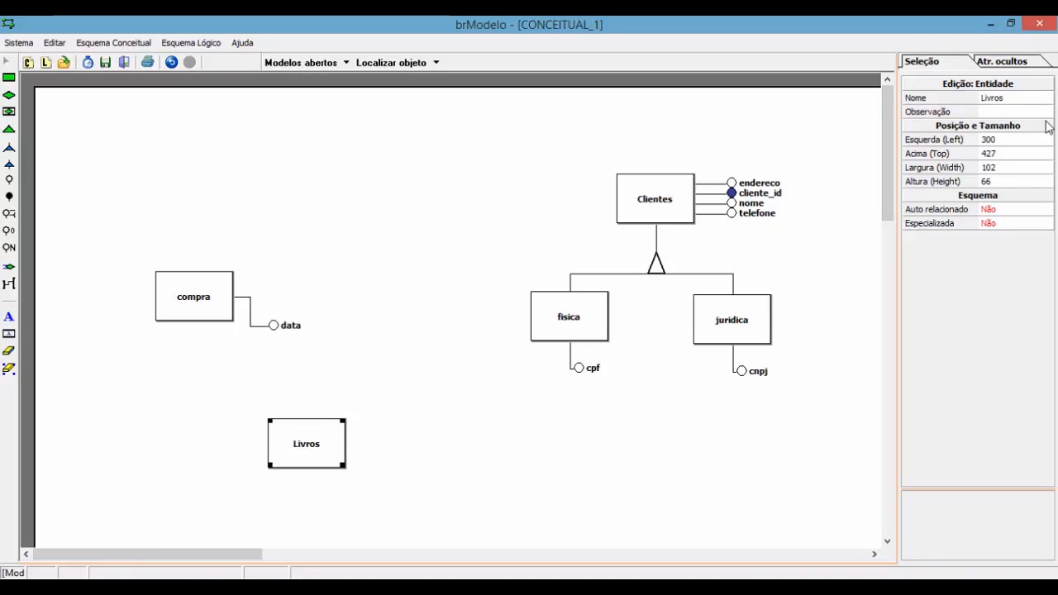
# Step: Add an Editoras entity to the right of Livros
pyautogui.click(9, 78)
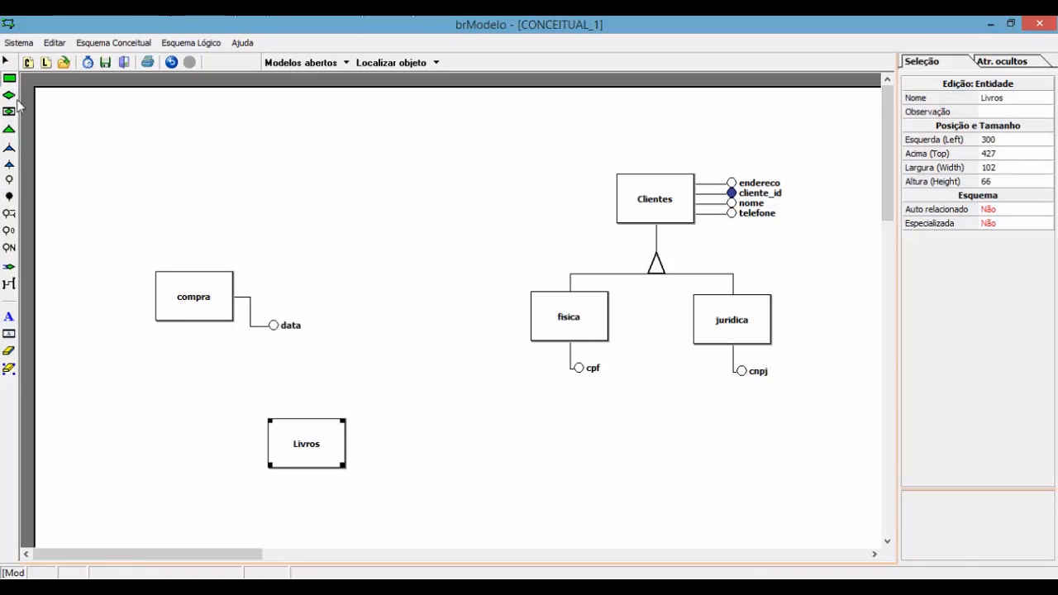
pyautogui.click(497, 435)
pyautogui.moveTo(529, 449); pyautogui.dragTo(514, 437)
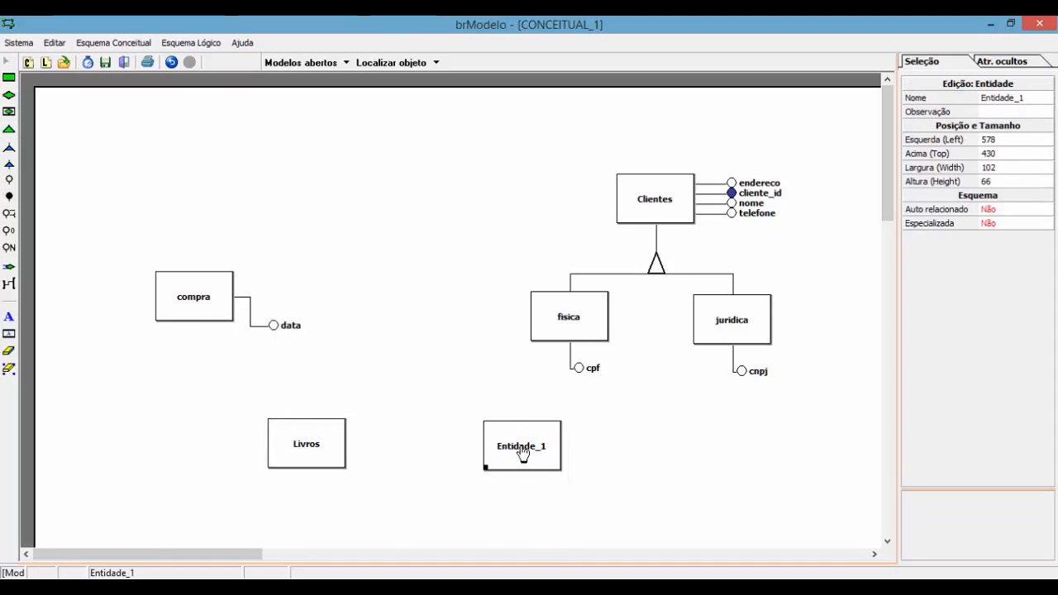
pyautogui.click(1000, 99)
pyautogui.write('Editoras')
pyautogui.press('Return')
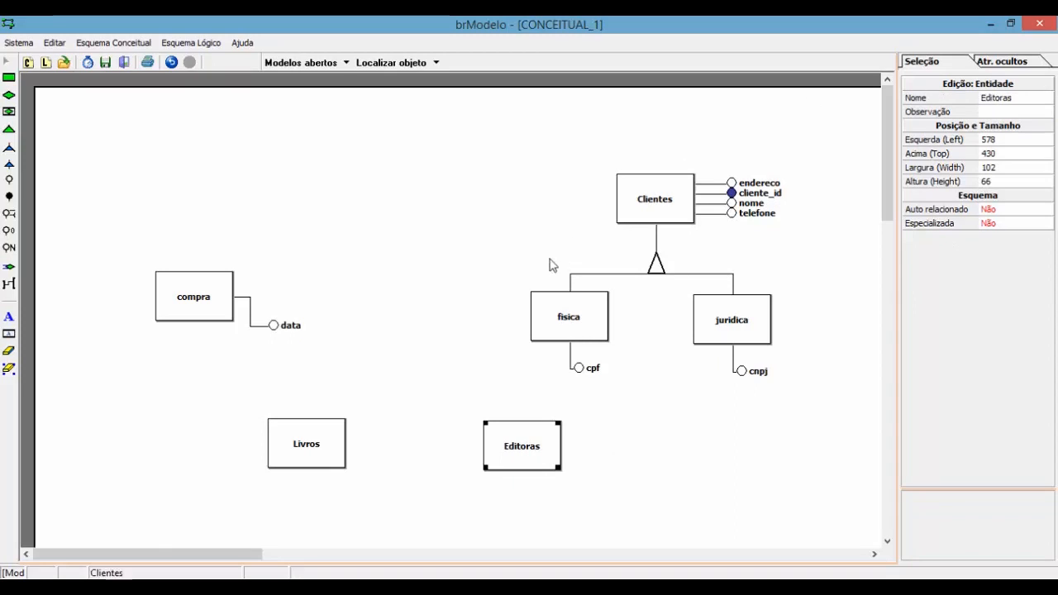
pyautogui.moveTo(545, 456); pyautogui.dragTo(490, 455)
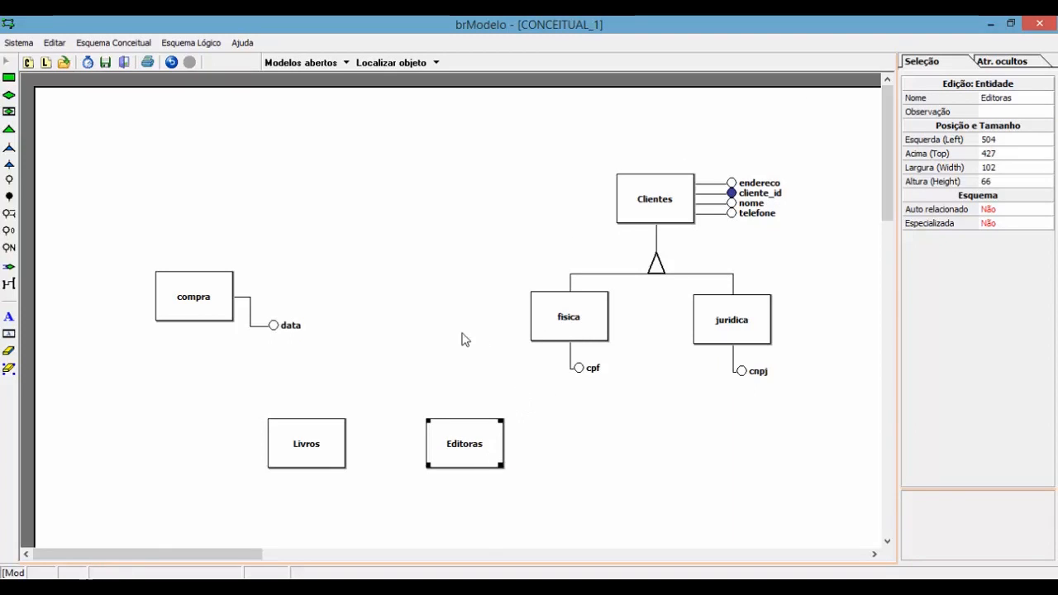
# Step: Move compra up beside Clientes with data above it, then switch to the PDF
pyautogui.moveTo(97, 241); pyautogui.dragTo(125, 251)
pyautogui.click(187, 291)
pyautogui.moveTo(211, 302)
pyautogui.mouseDown()
pyautogui.moveTo(378, 217)
pyautogui.moveTo(423, 215)
pyautogui.moveTo(415, 206)
pyautogui.mouseUp()
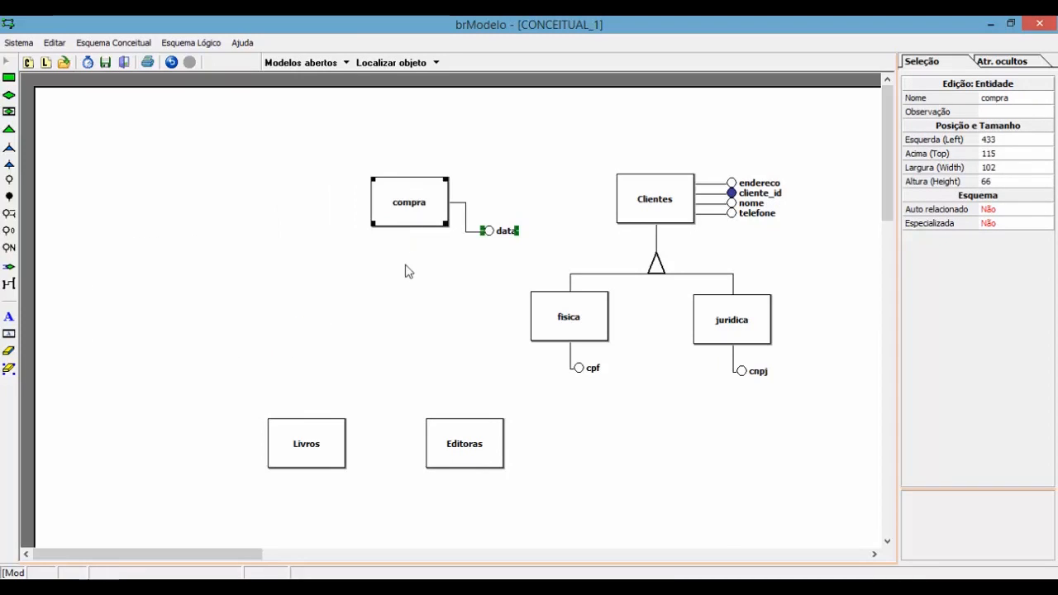
pyautogui.click(409, 272)
pyautogui.moveTo(507, 237); pyautogui.dragTo(433, 157)
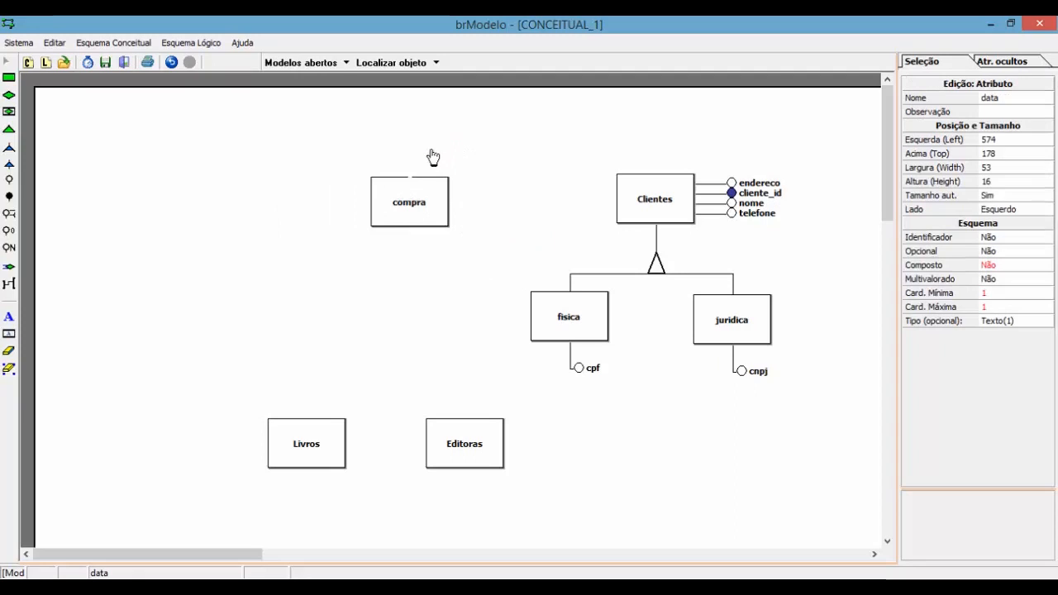
pyautogui.click(492, 163)
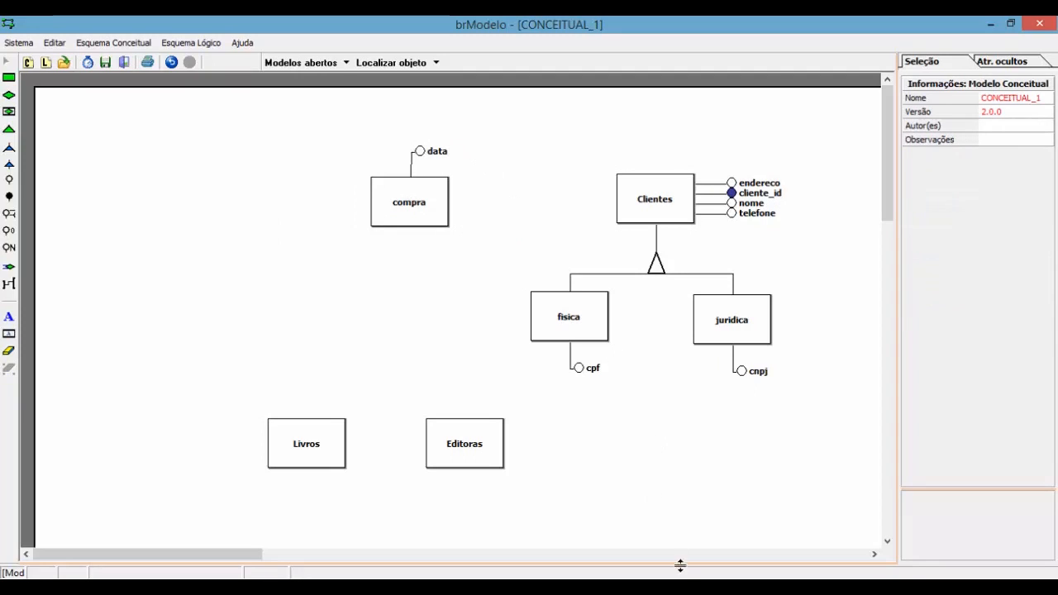
pyautogui.click(678, 587)
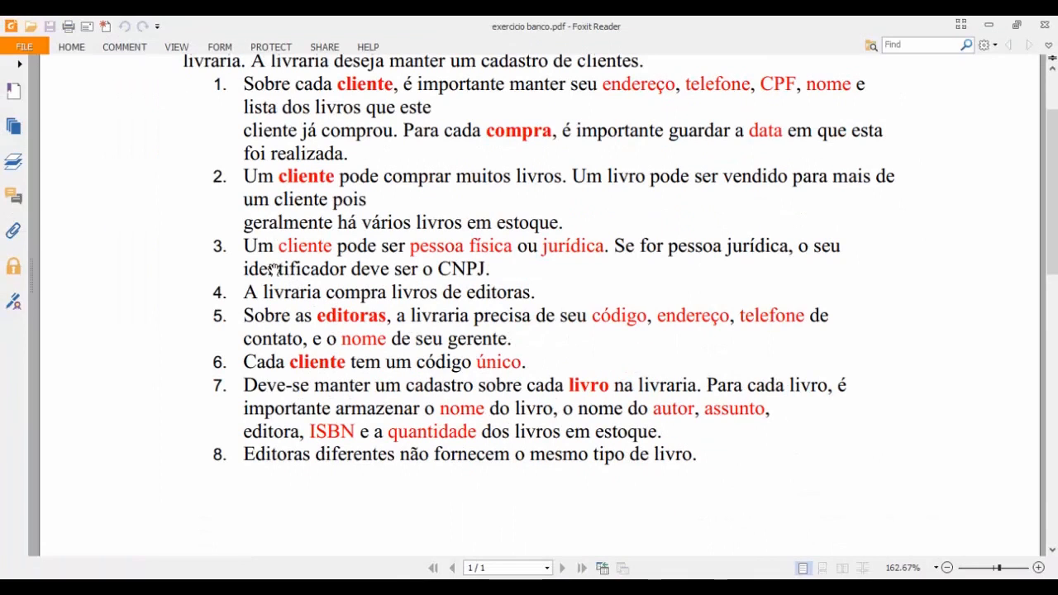
# Step: Highlight item 5's publisher details: código, endereço, telefone and gerente's nome
pyautogui.moveTo(297, 316); pyautogui.dragTo(593, 316)
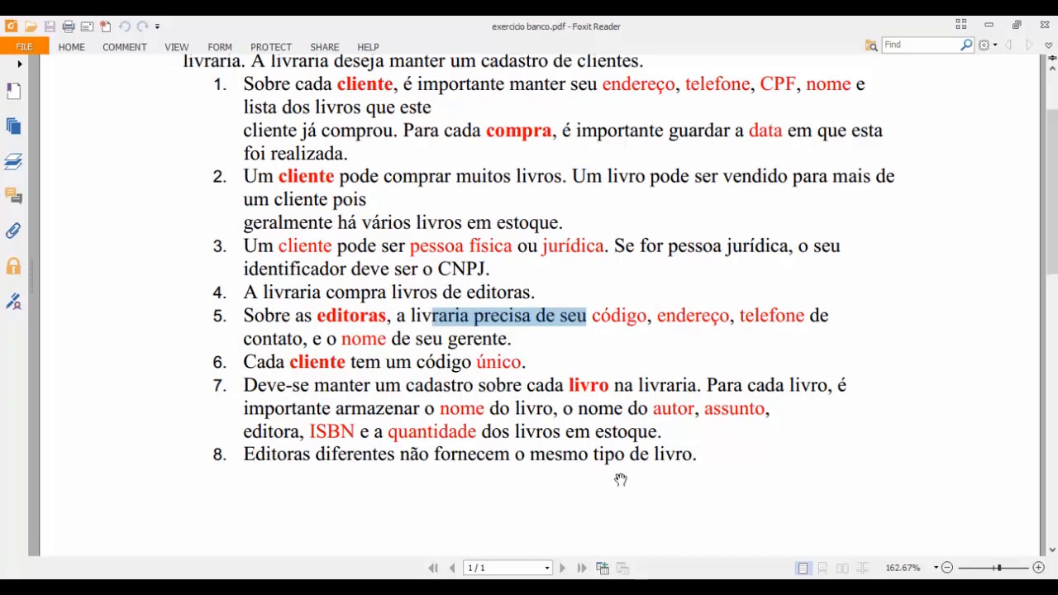
# Step: Back in brModelo, add a plain attribute named editora_id to Editoras
pyautogui.click(272, 588)
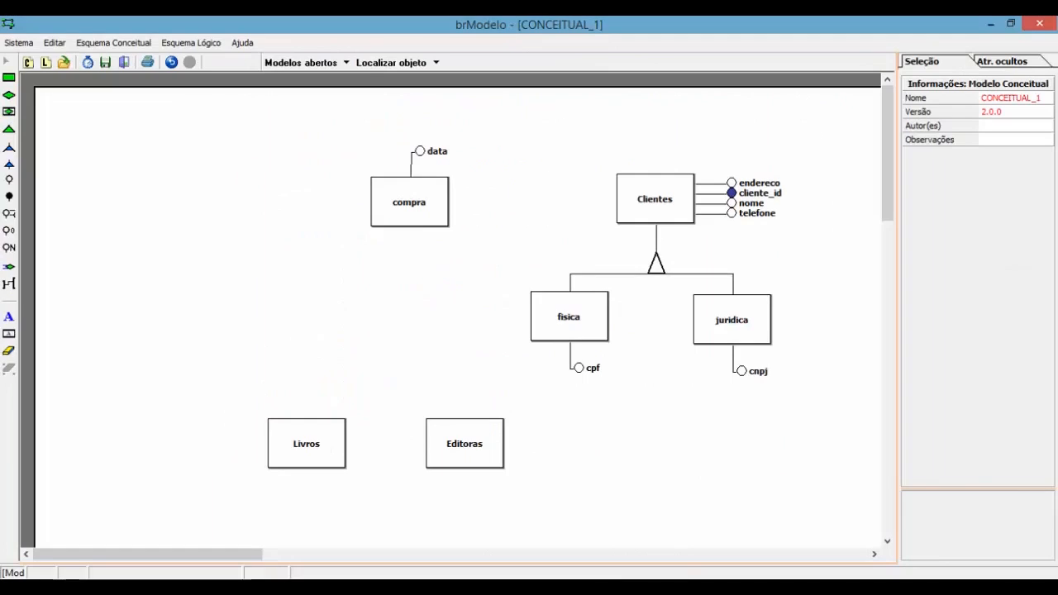
pyautogui.click(8, 180)
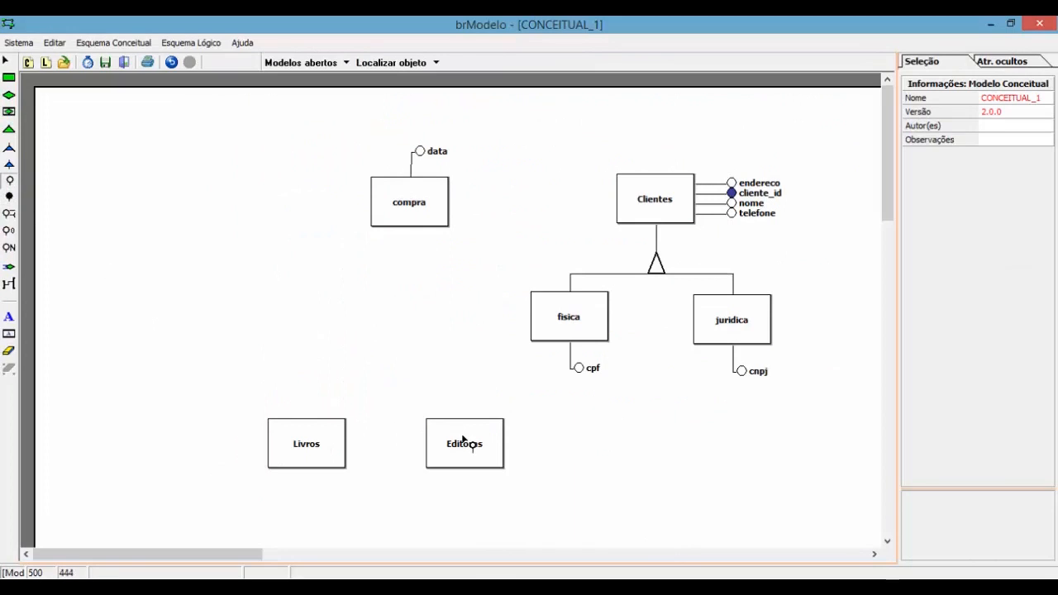
pyautogui.click(463, 445)
pyautogui.click(589, 447)
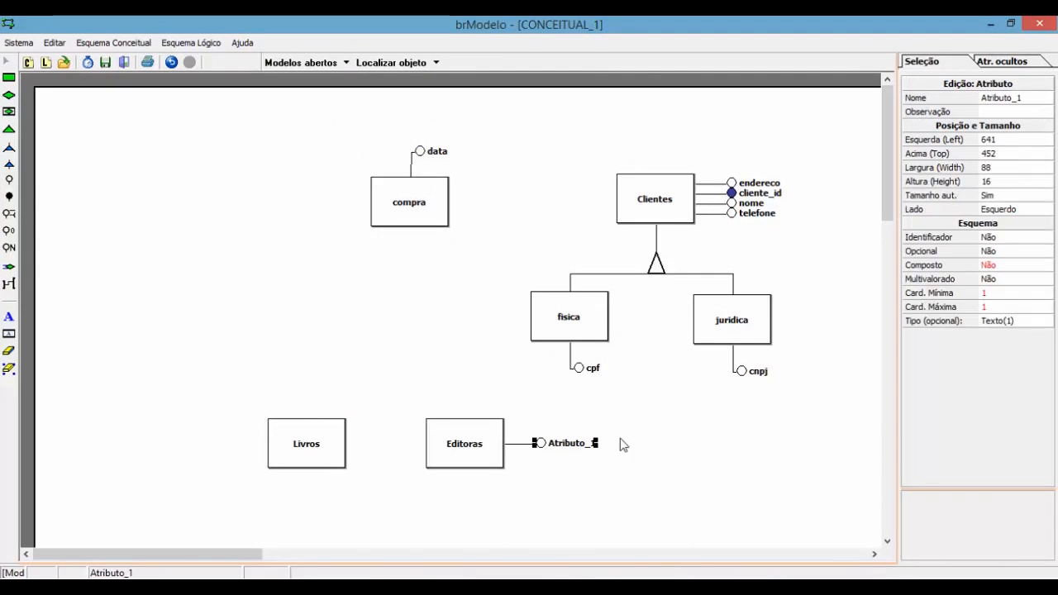
pyautogui.click(1016, 99)
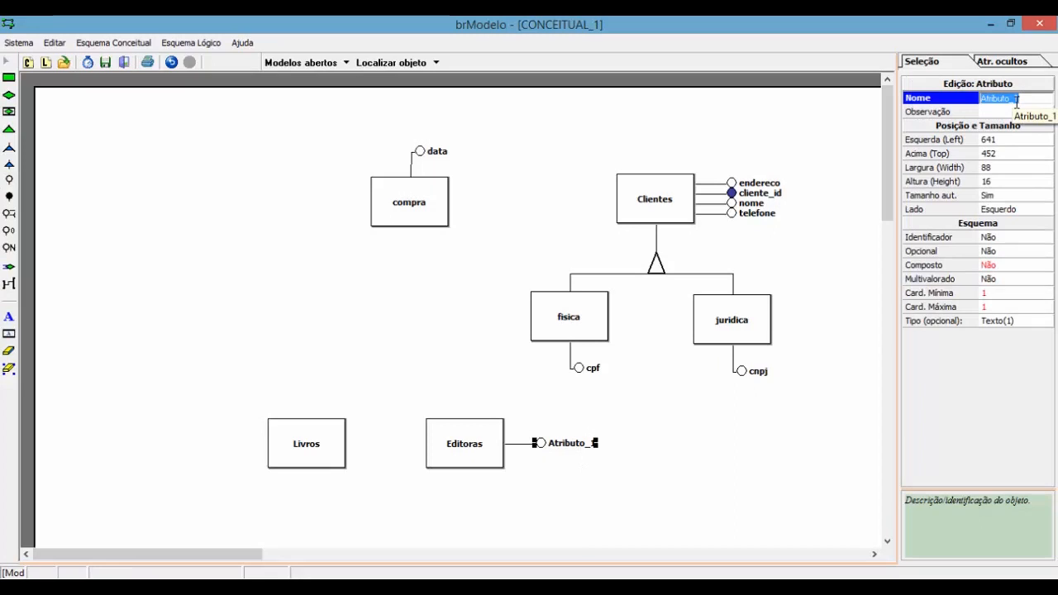
pyautogui.write('editora_id')
pyautogui.press('Return')
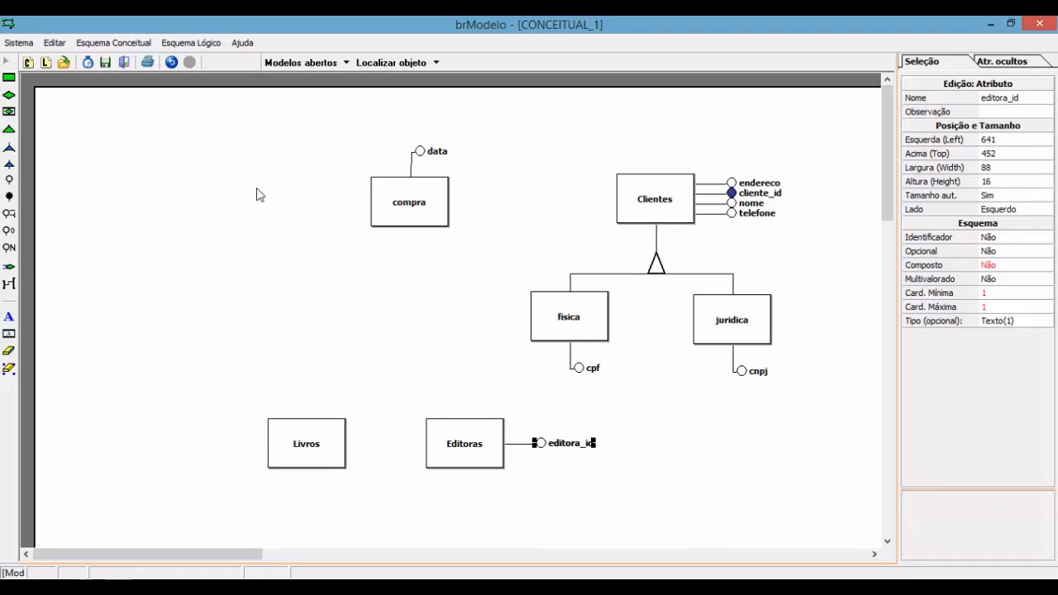
# Step: Replace it with an identifier attribute named editora_id, then switch to the PDF
pyautogui.click(8, 198)
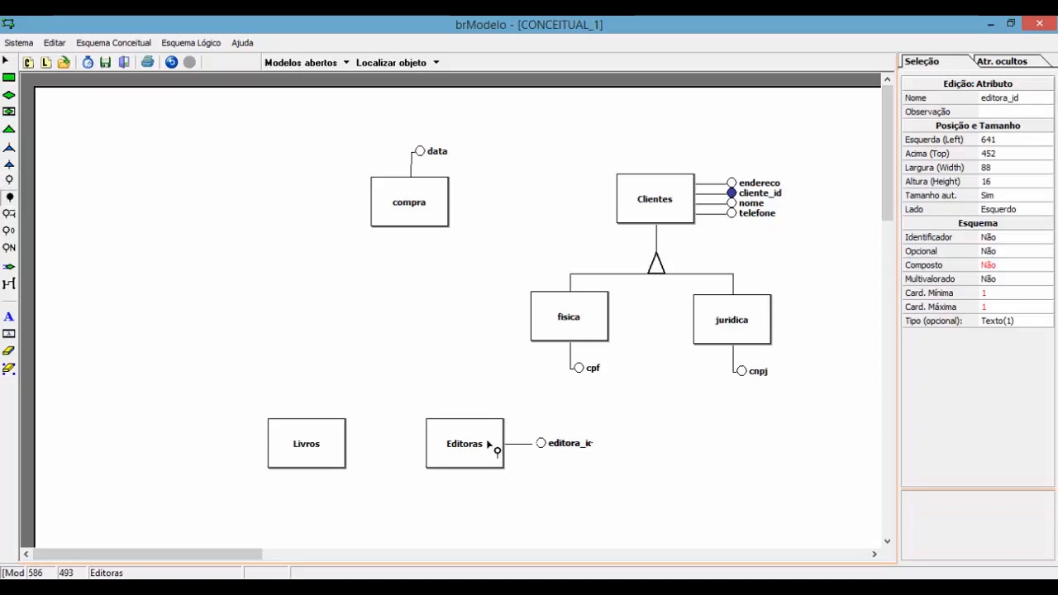
pyautogui.click(494, 444)
pyautogui.click(566, 435)
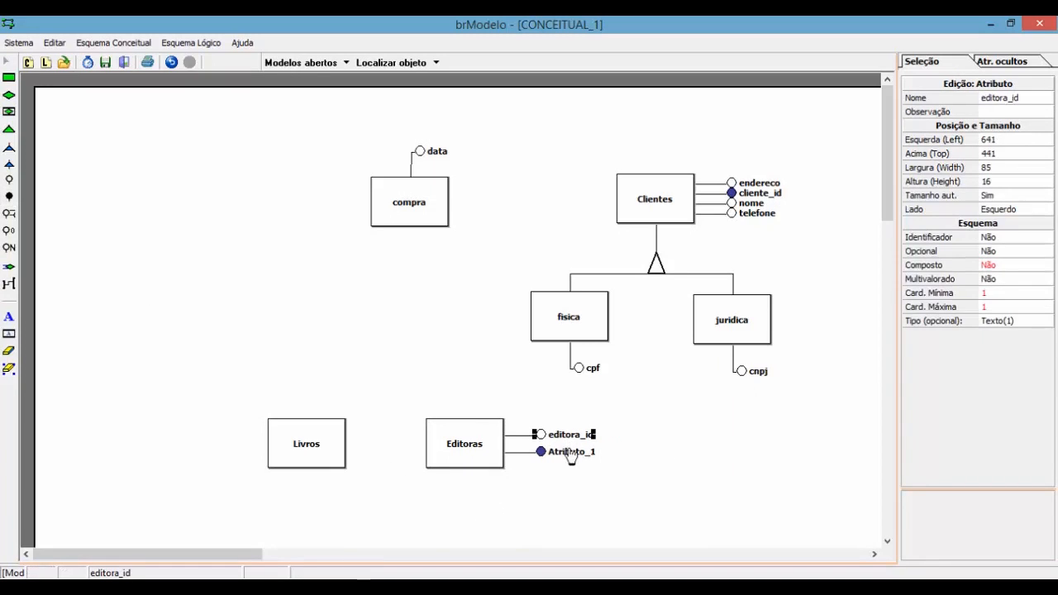
pyautogui.press('Delete')
pyautogui.click(576, 460)
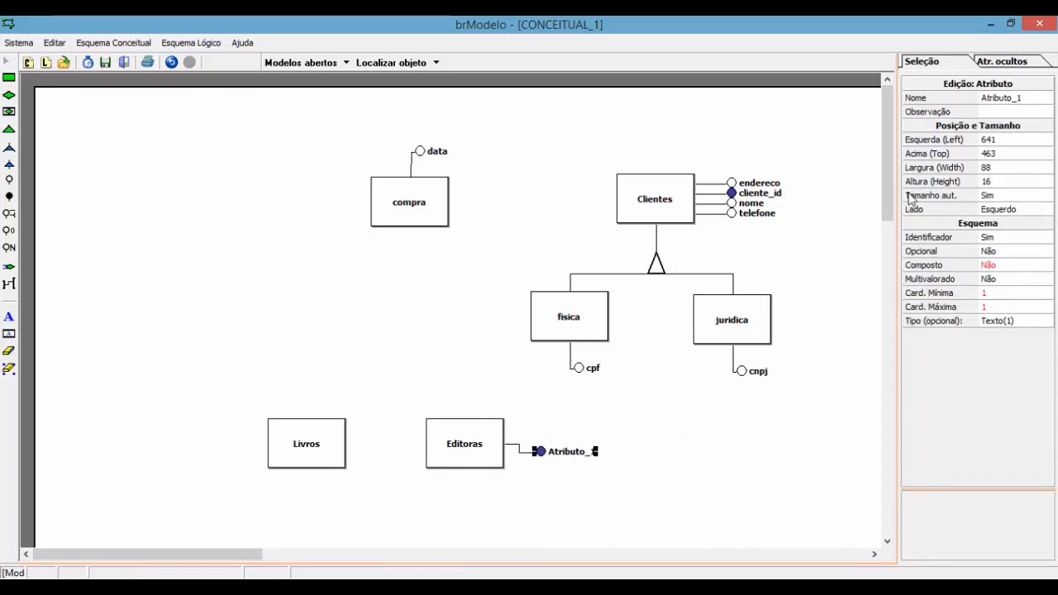
pyautogui.click(1006, 99)
pyautogui.write('editora')
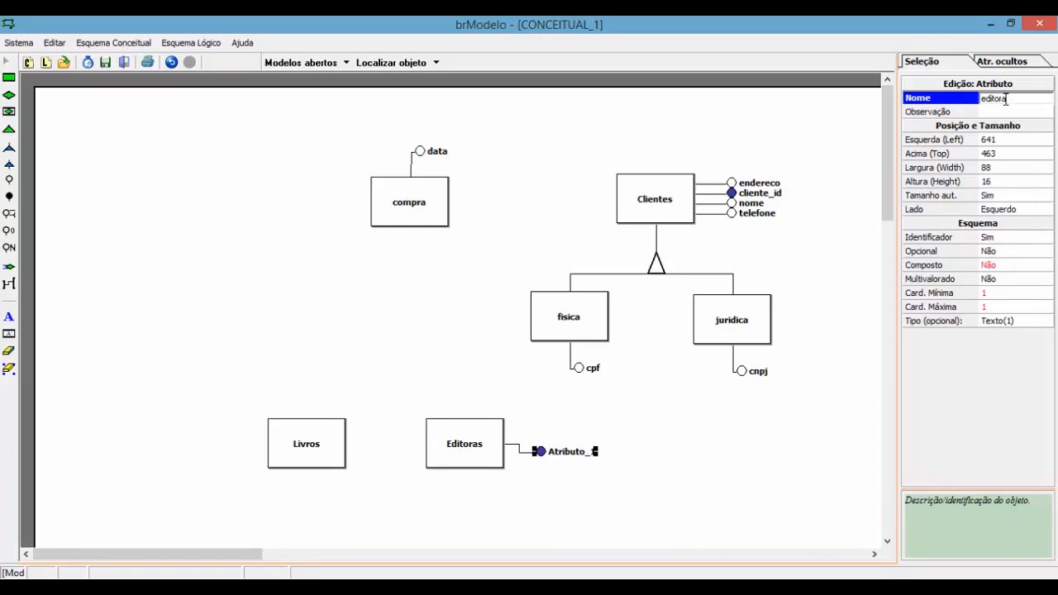
pyautogui.write('_id')
pyautogui.press('Return')
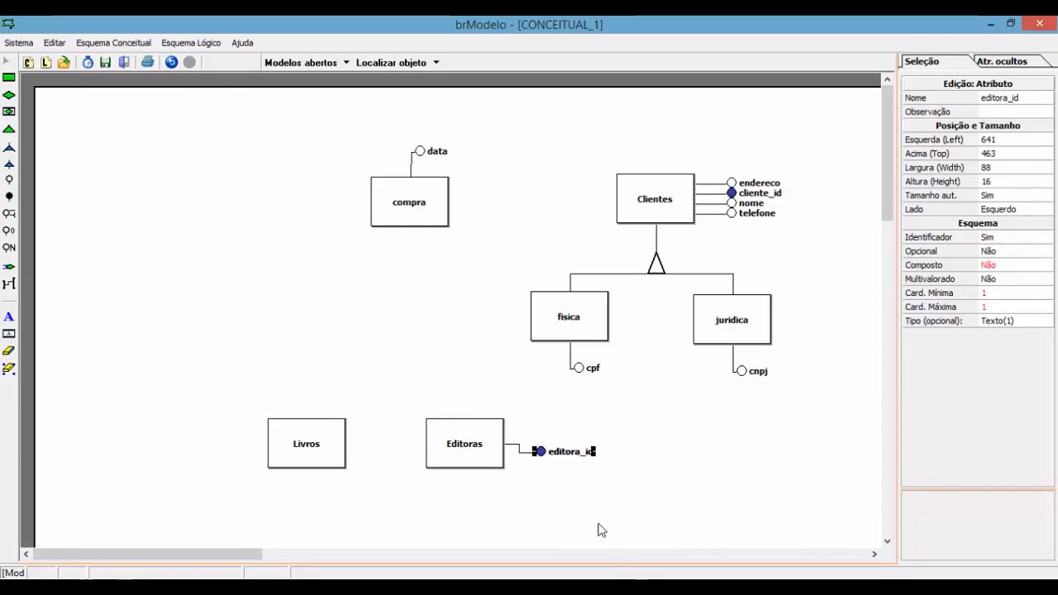
pyautogui.click(701, 578)
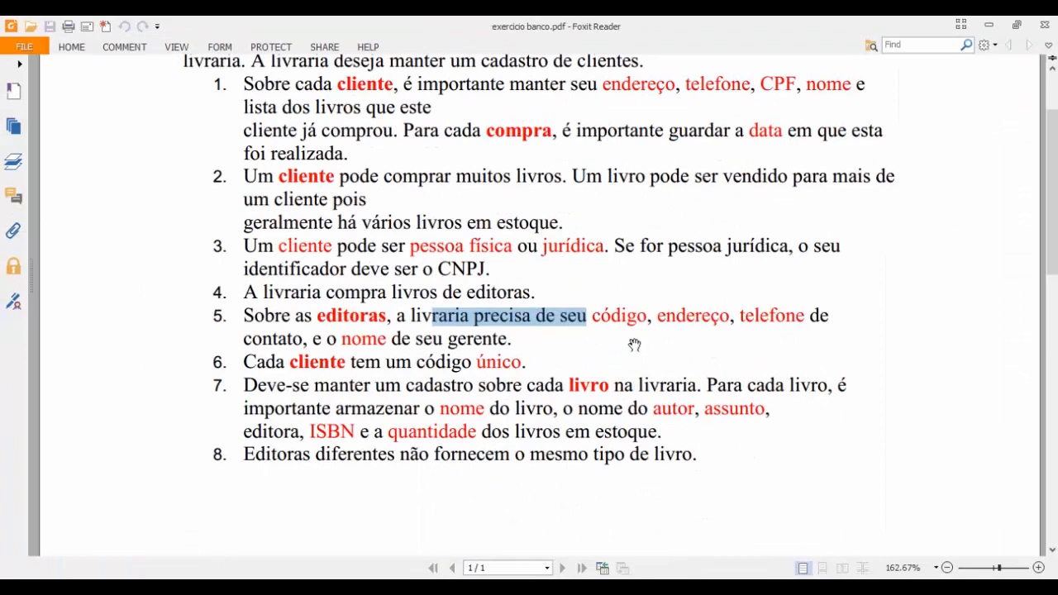
# Step: Add an attribute named endereco to the Editoras entity
pyautogui.hotkey('alt', 'Tab')
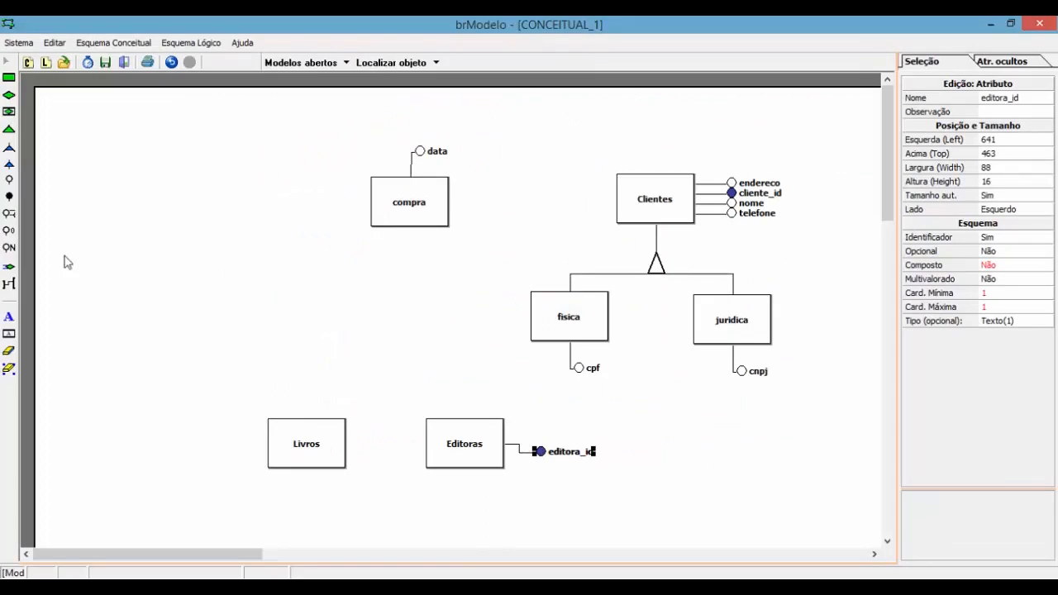
pyautogui.click(8, 179)
pyautogui.click(484, 441)
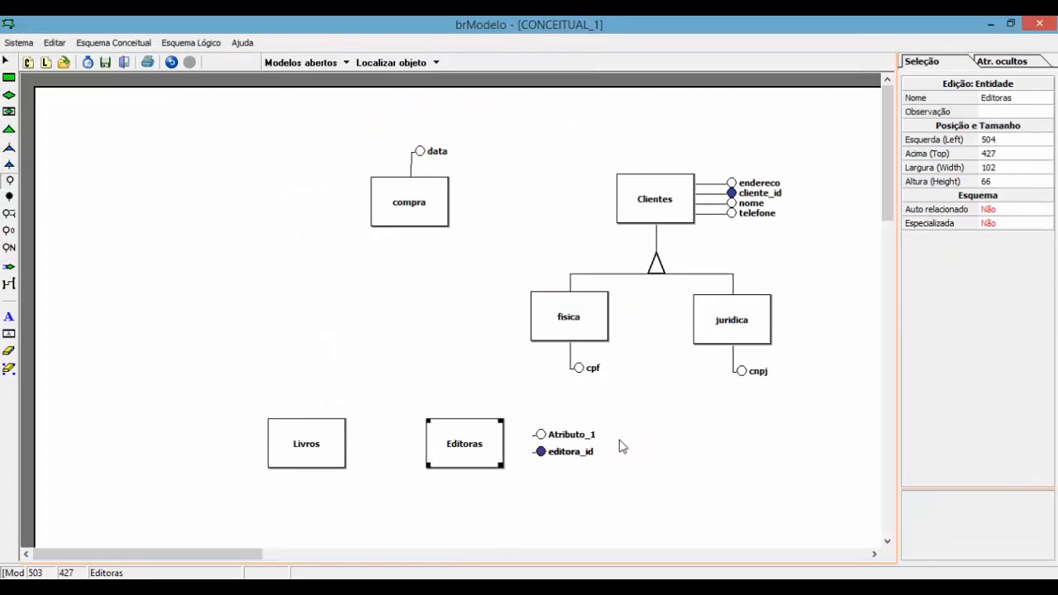
pyautogui.click(582, 437)
pyautogui.click(1015, 99)
pyautogui.write('endereco')
pyautogui.press('Return')
# Step: Add a telefone attribute to Editoras
pyautogui.hotkey('alt', 'Tab')
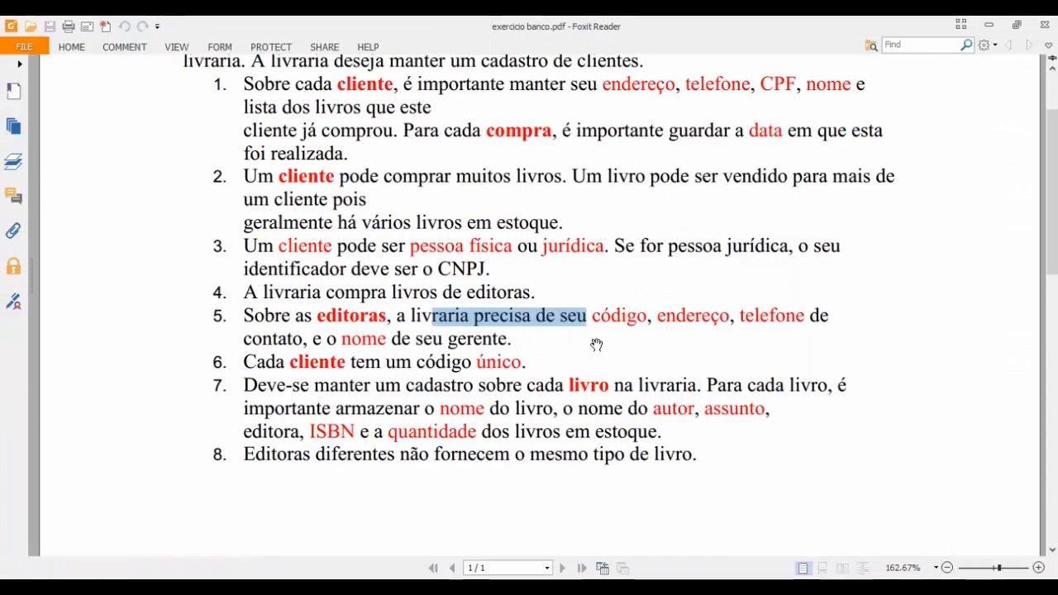
pyautogui.hotkey('alt', 'Tab')
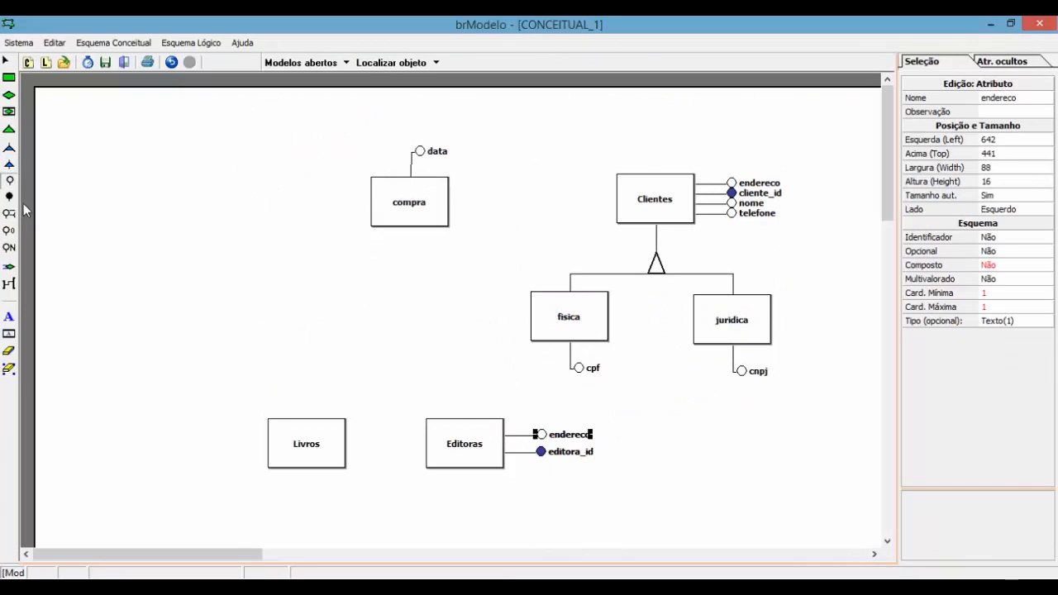
pyautogui.click(482, 448)
pyautogui.click(575, 448)
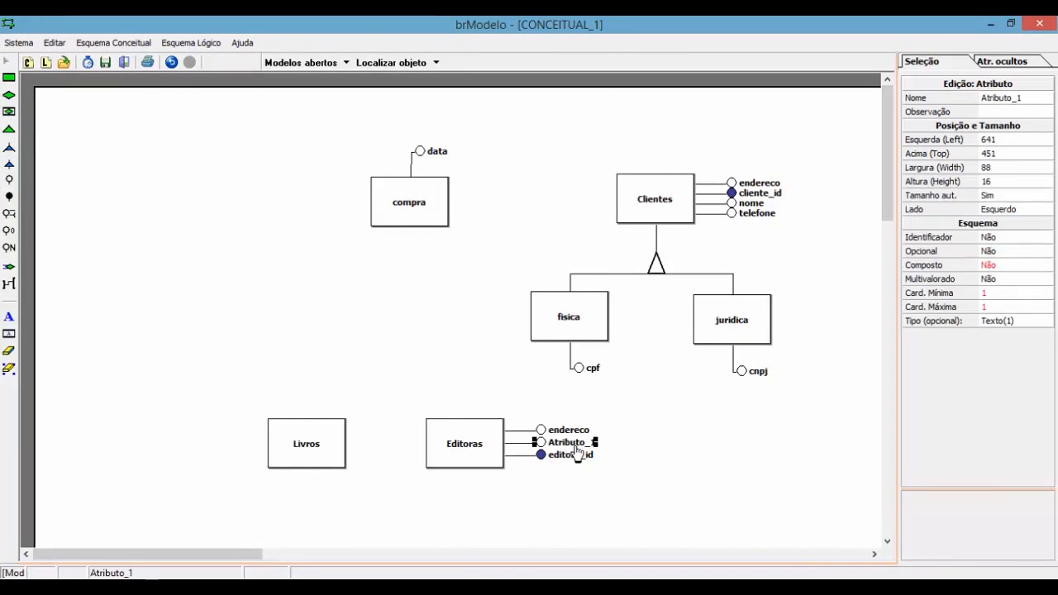
pyautogui.click(1017, 100)
pyautogui.write('telefone')
pyautogui.press('Return')
# Step: Add a nomedogerente attribute to Editoras, then return to the exercise PDF
pyautogui.hotkey('alt', 'Tab')
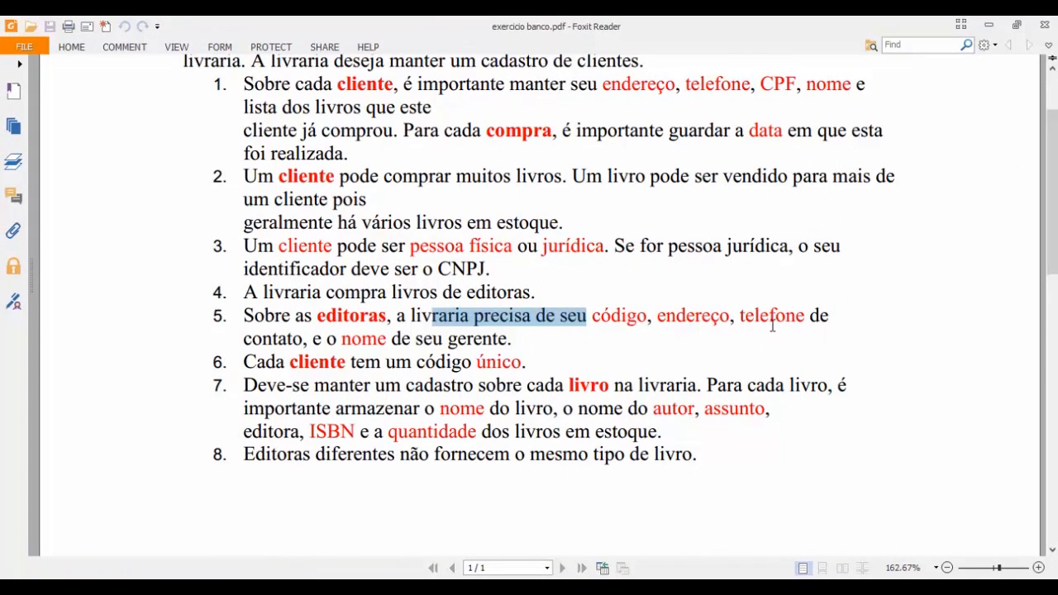
pyautogui.hotkey('alt', 'Tab')
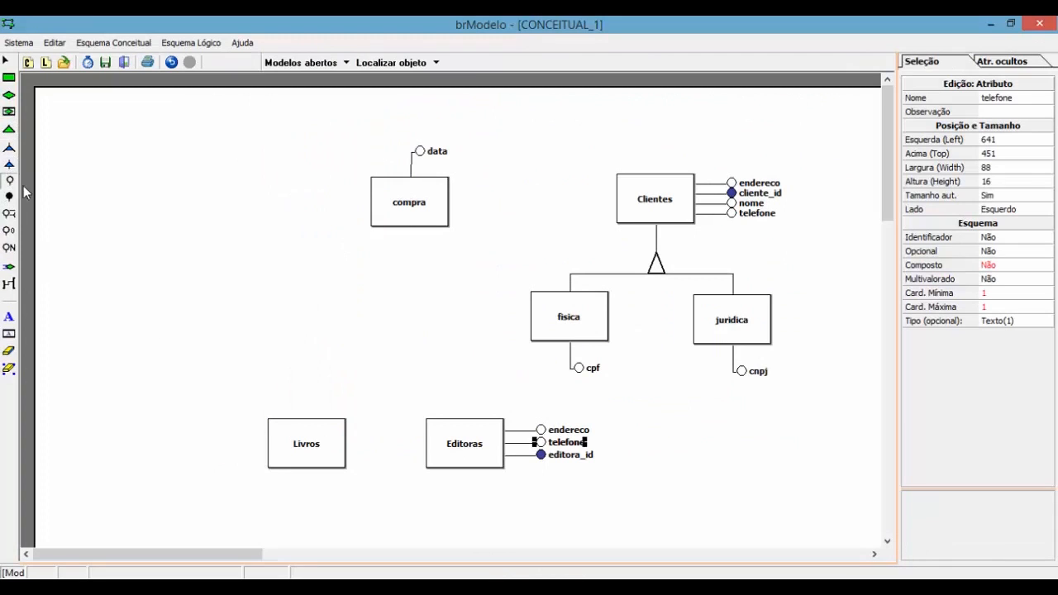
pyautogui.click(442, 438)
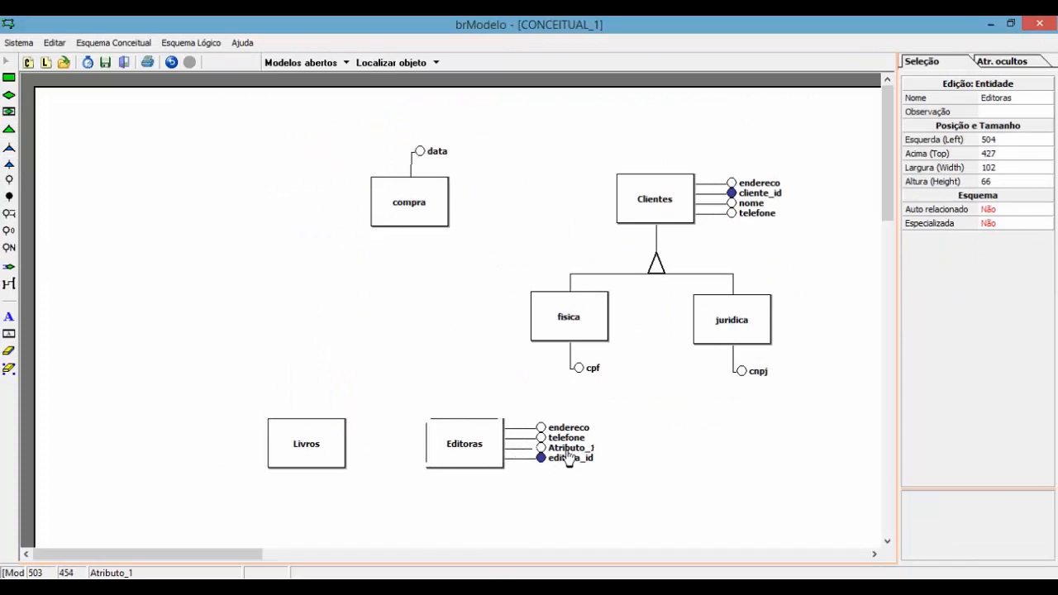
pyautogui.click(1029, 99)
pyautogui.write('nome')
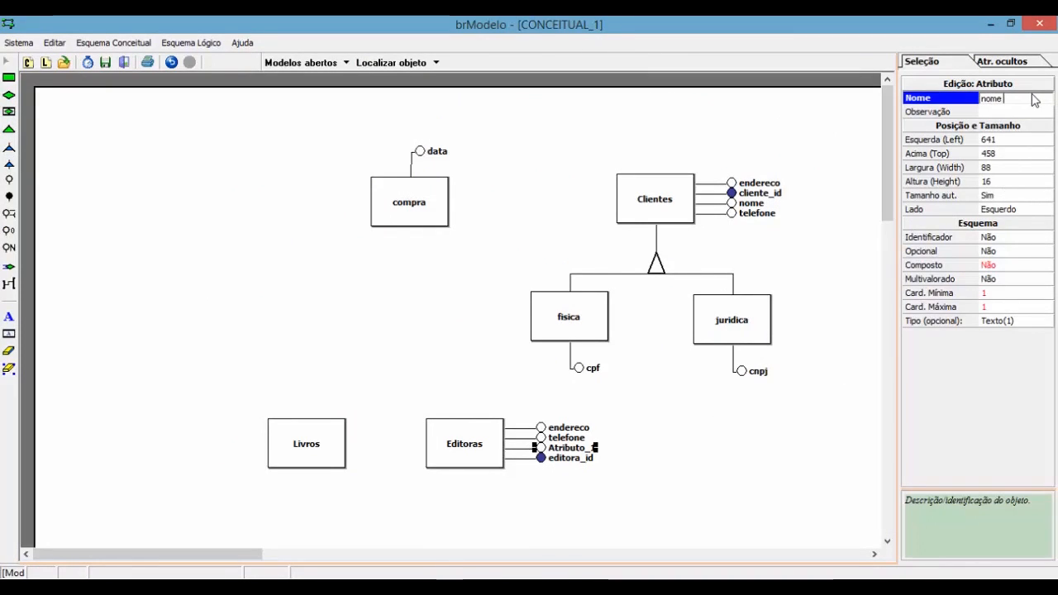
pyautogui.write('dogerente')
pyautogui.press('Return')
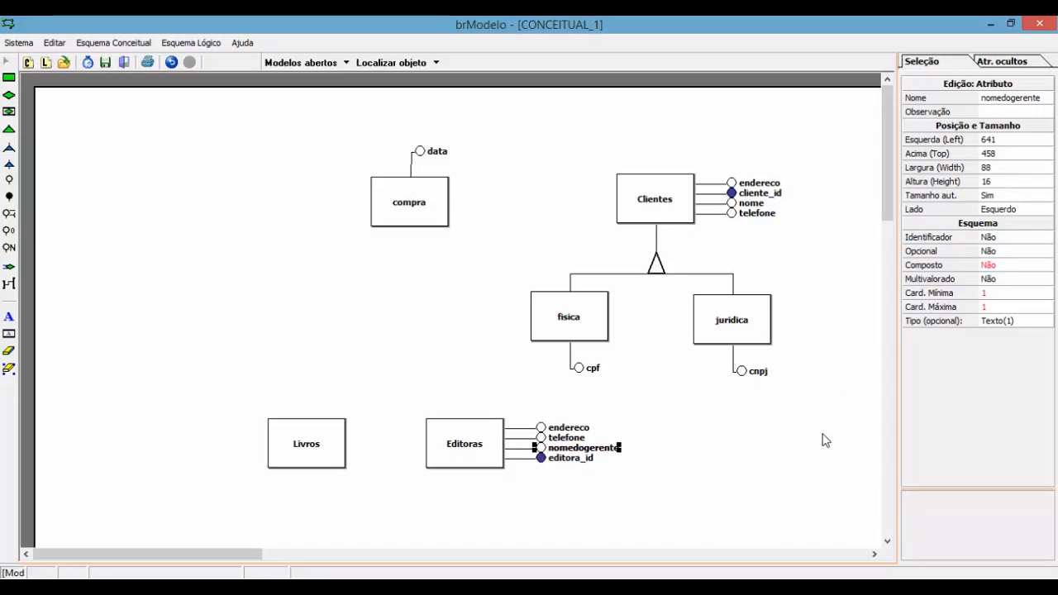
pyautogui.click(767, 461)
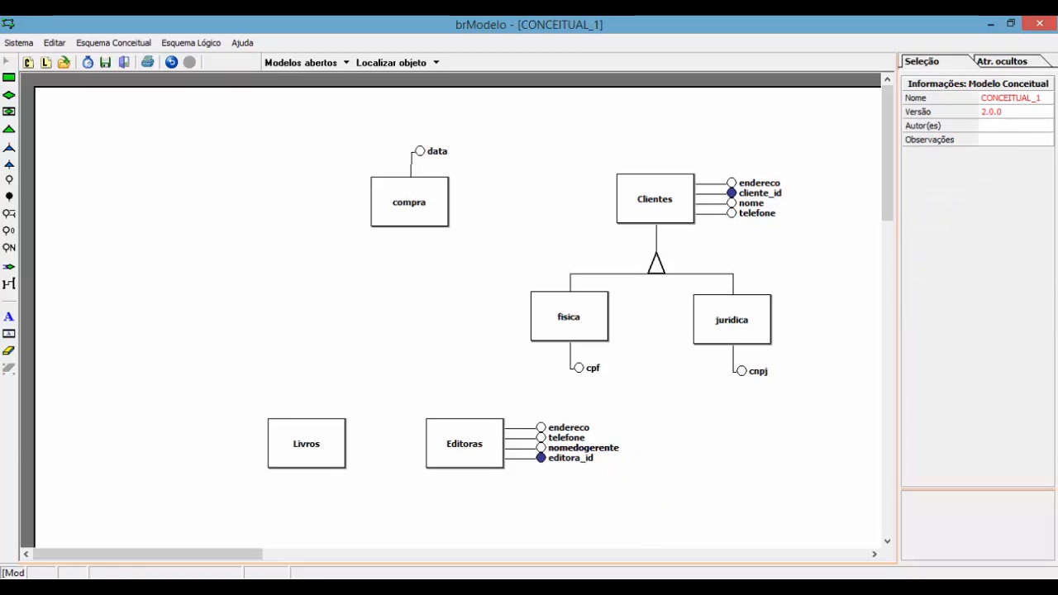
pyautogui.hotkey('alt', 'Tab')
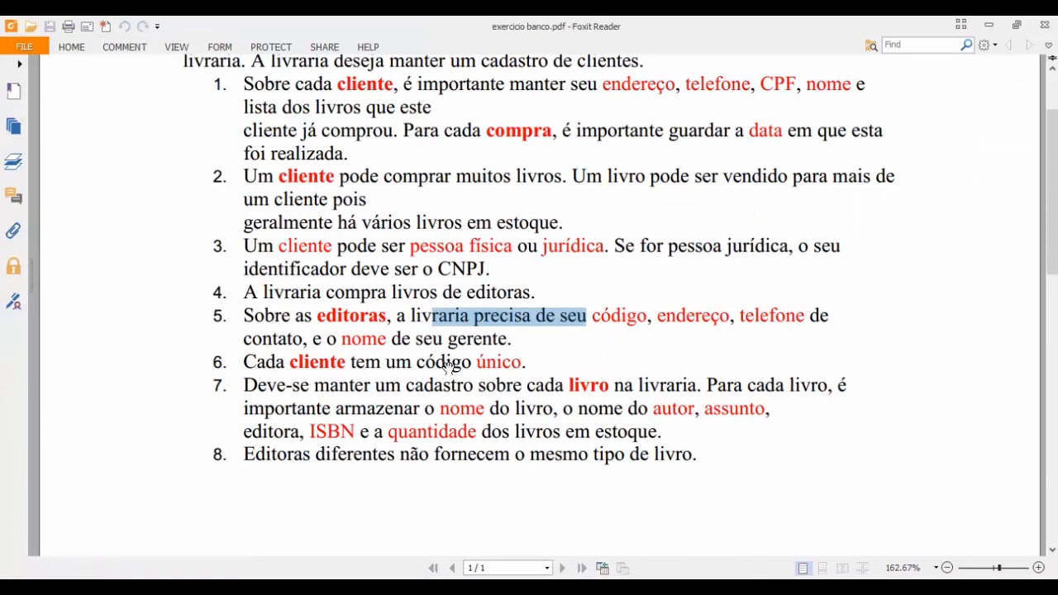
# Step: Move Livros higher on the page and give it a nomedolivro attribute
pyautogui.hotkey('alt', 'Tab')
pyautogui.hotkey('alt', 'Tab')
pyautogui.hotkey('alt', 'Tab')
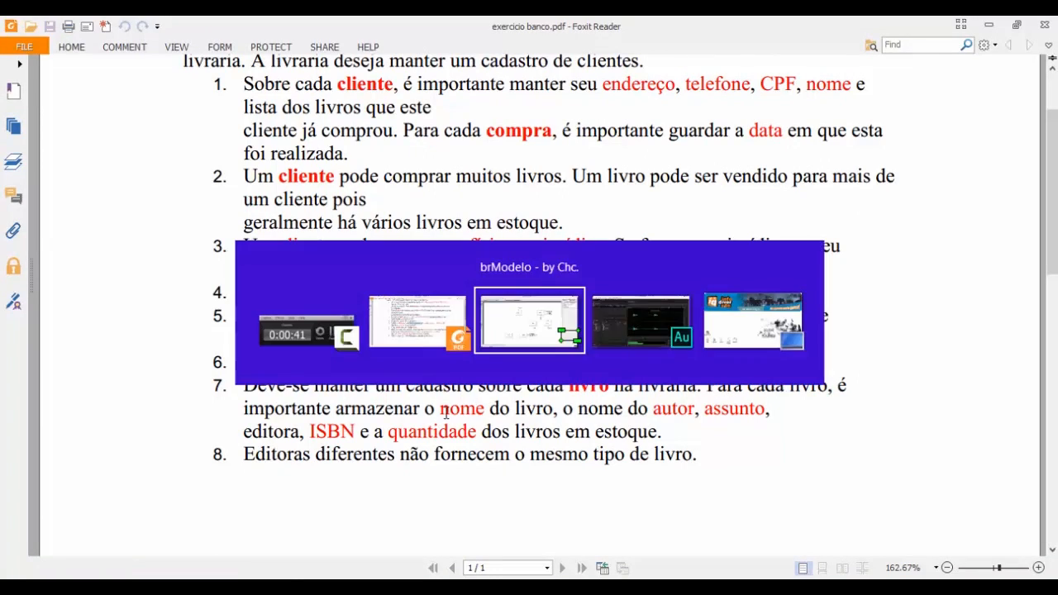
pyautogui.moveTo(309, 451); pyautogui.dragTo(287, 361)
pyautogui.click(9, 180)
pyautogui.click(281, 347)
pyautogui.click(1018, 99)
pyautogui.write('nomedolivro')
pyautogui.press('Return')
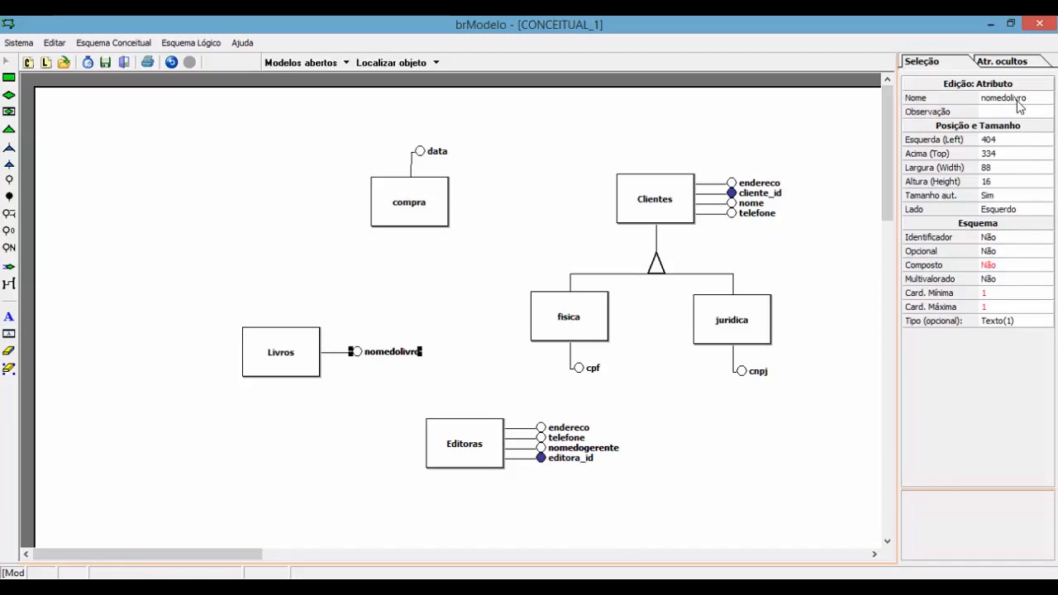
pyautogui.click(1009, 101)
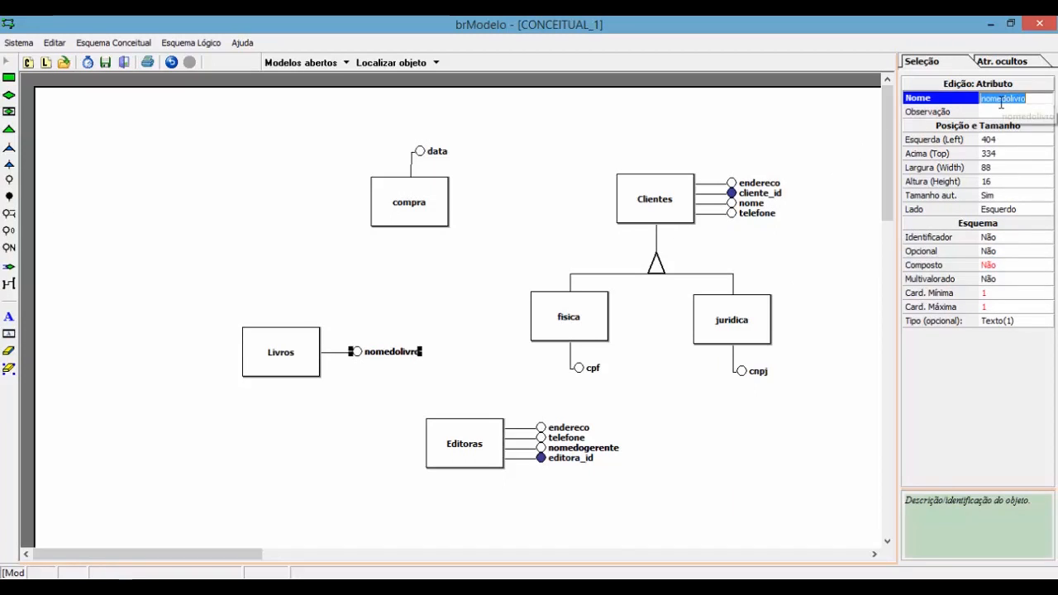
pyautogui.click(467, 274)
pyautogui.hotkey('alt', 'Tab')
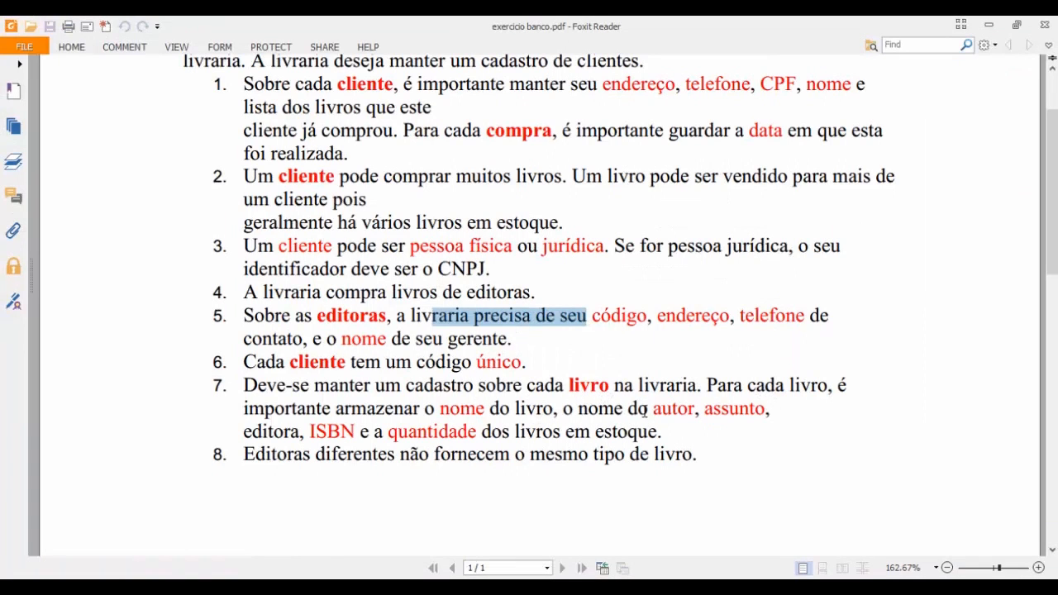
# Step: Add a second Livros attribute named nomedoautor
pyautogui.hotkey('alt', 'Tab')
pyautogui.click(9, 180)
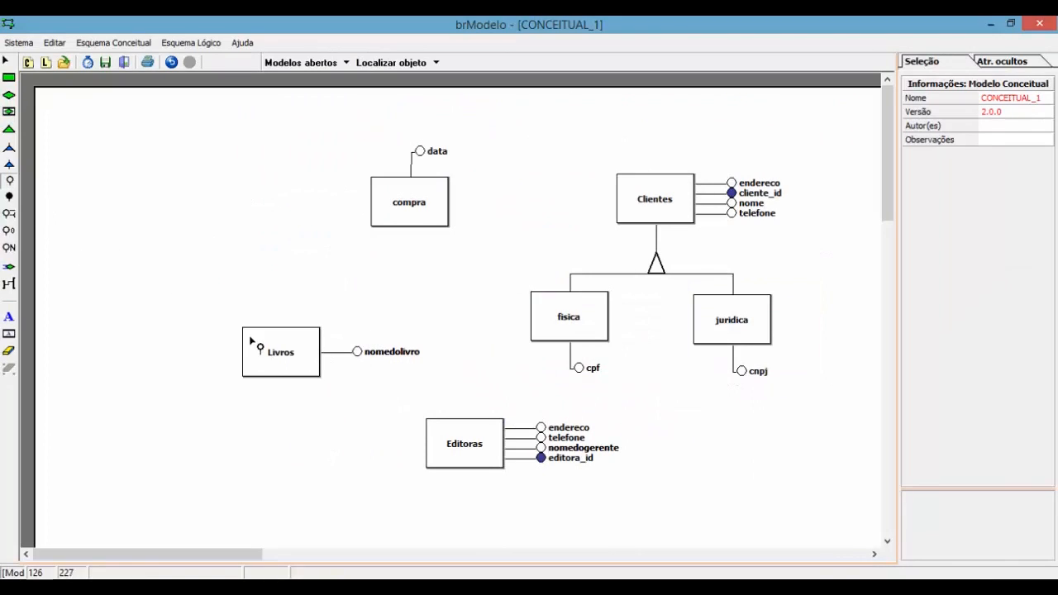
pyautogui.click(293, 358)
pyautogui.click(383, 364)
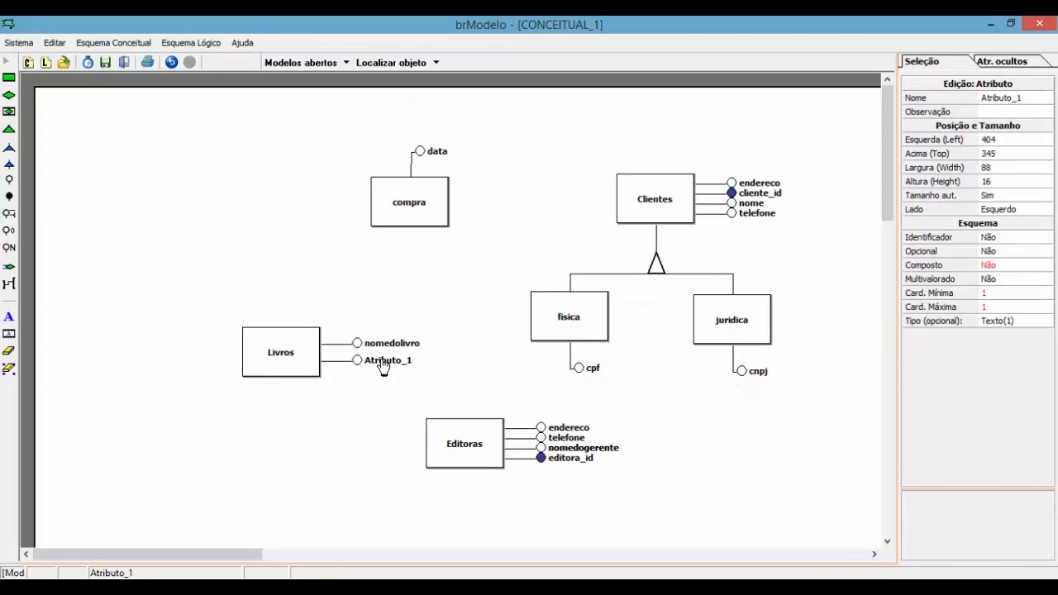
pyautogui.click(1023, 98)
pyautogui.write('nome')
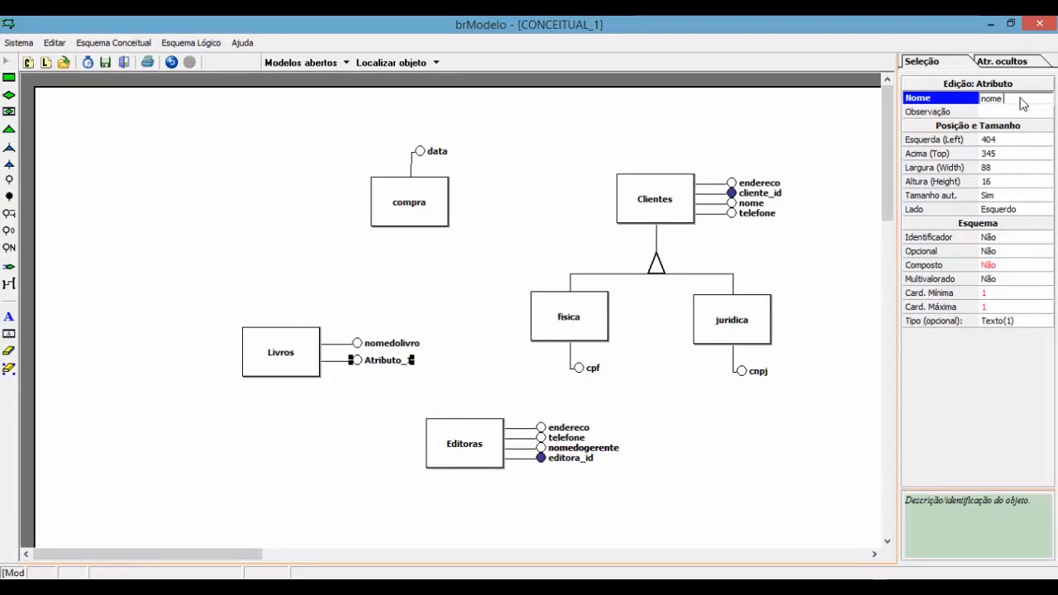
pyautogui.write('doau')
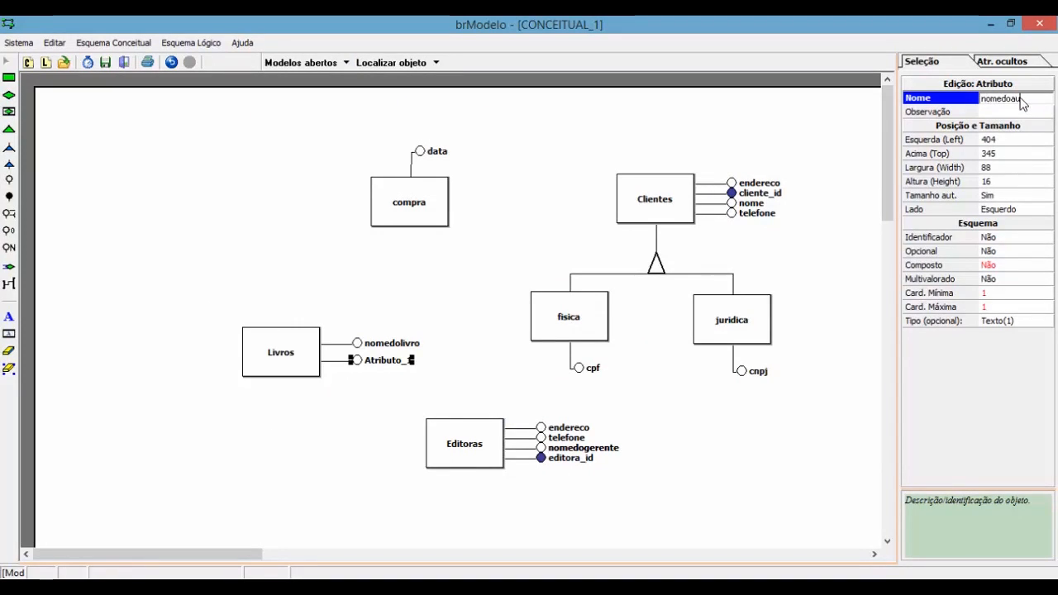
pyautogui.write('tor')
pyautogui.hotkey('alt', 'Tab')
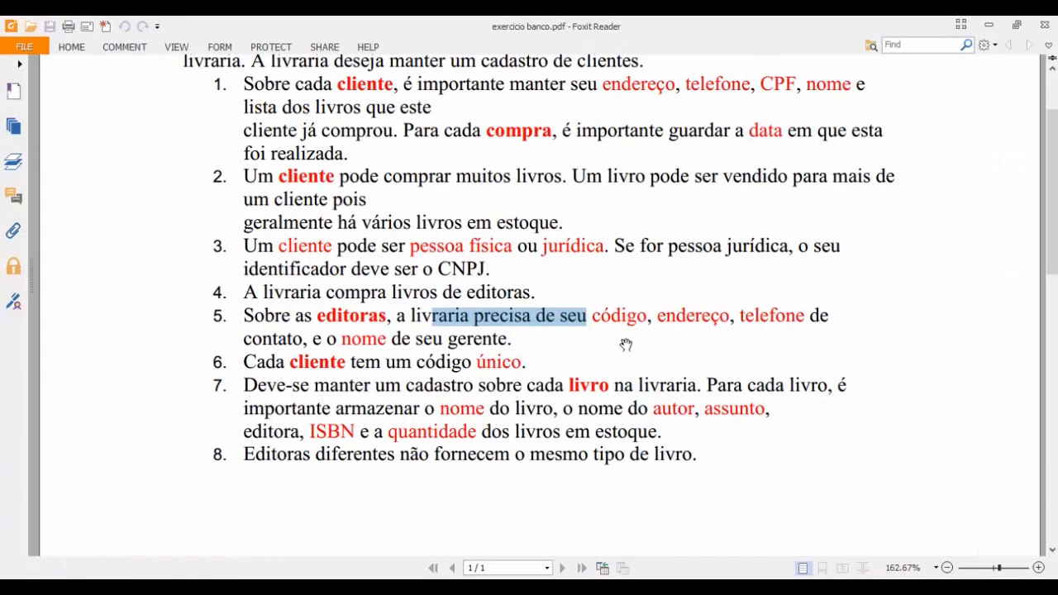
pyautogui.hotkey('alt', 'Tab')
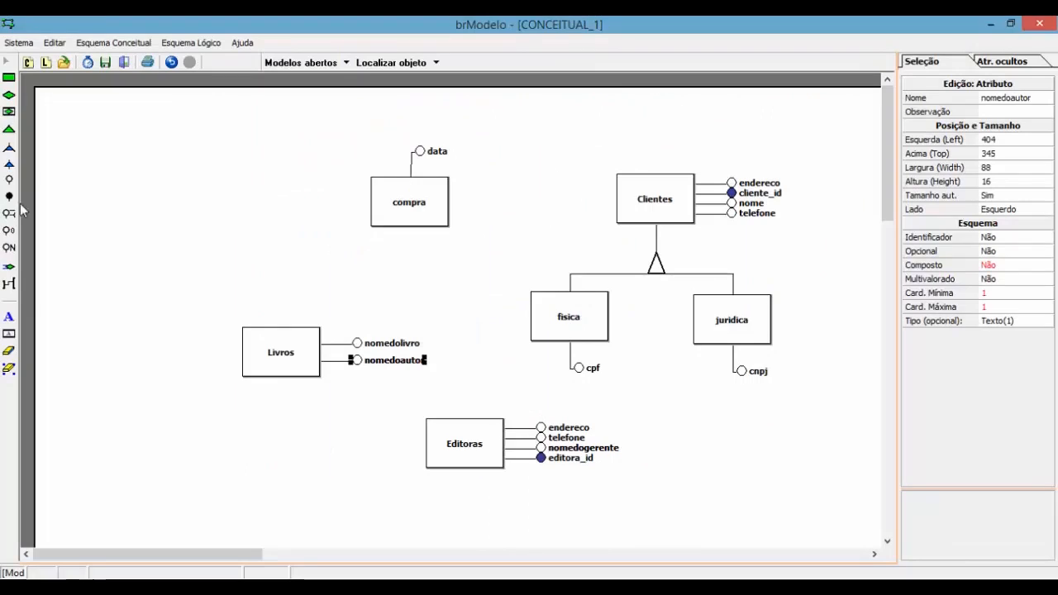
# Step: Add assunto and editora_id attributes to Livros
pyautogui.click(326, 350)
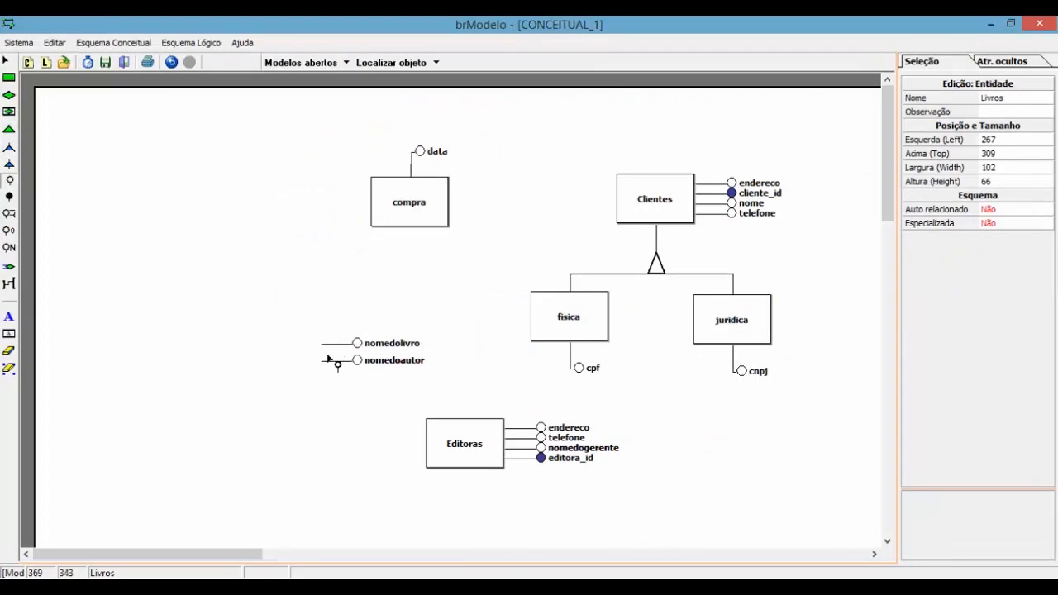
pyautogui.click(994, 103)
pyautogui.write('assunt')
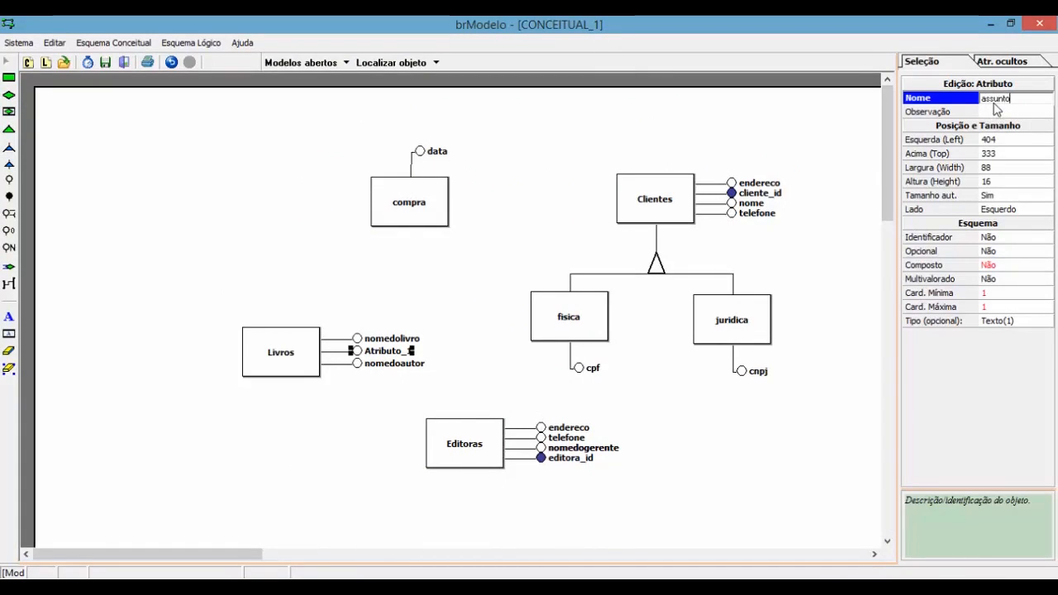
pyautogui.write('o')
pyautogui.press('Return')
pyautogui.hotkey('alt', 'Tab')
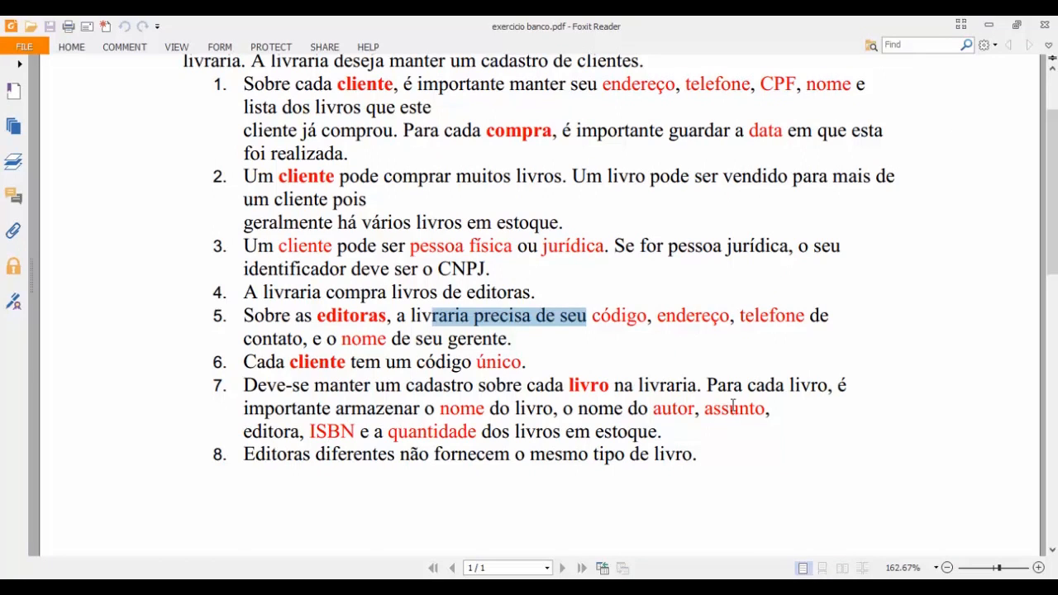
pyautogui.hotkey('alt', 'Tab')
pyautogui.click(9, 181)
pyautogui.click(287, 351)
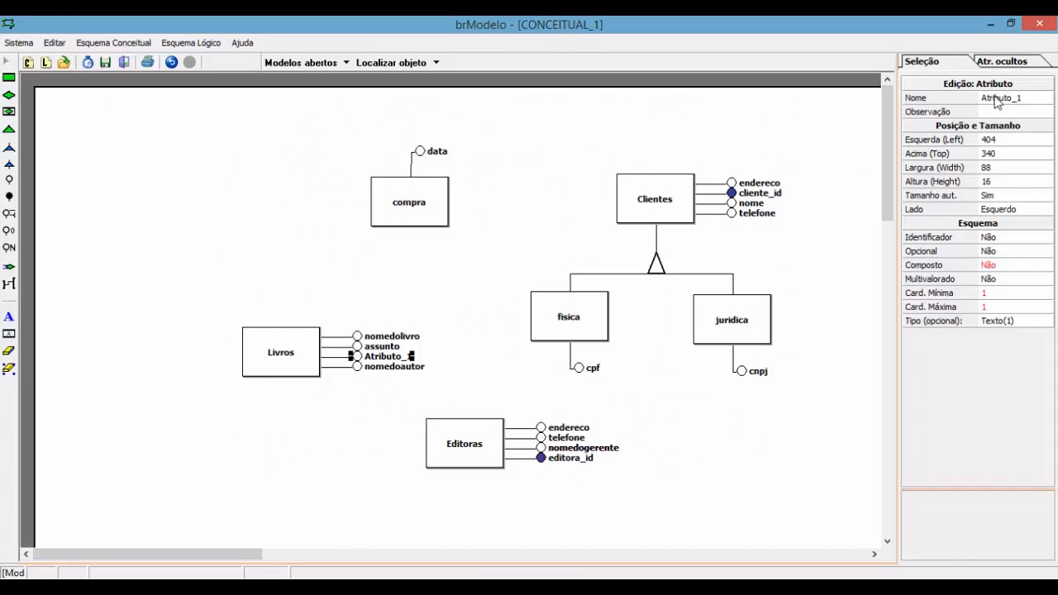
pyautogui.click(997, 99)
pyautogui.write('editora_id')
pyautogui.press('Return')
pyautogui.hotkey('alt', 'Tab')
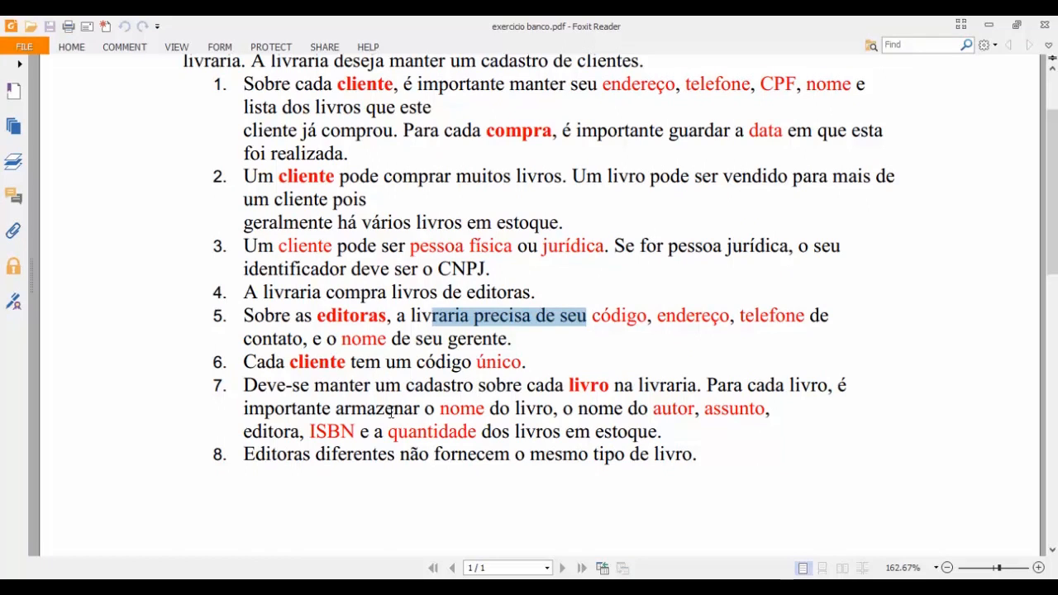
pyautogui.hotkey('alt', 'Tab')
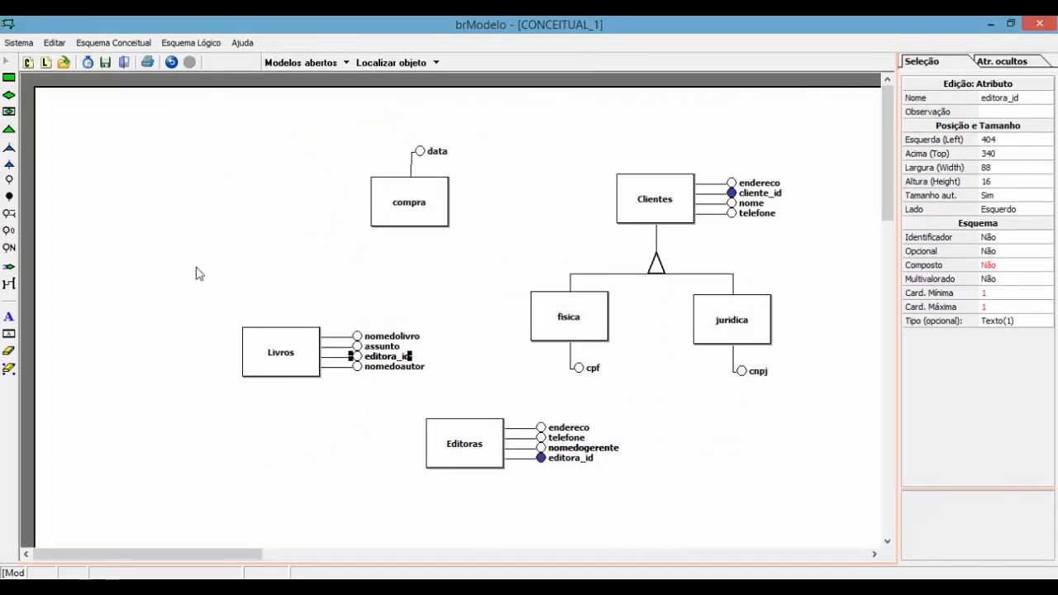
# Step: Add isbn and quantidade attributes to Livros
pyautogui.click(9, 180)
pyautogui.click(300, 371)
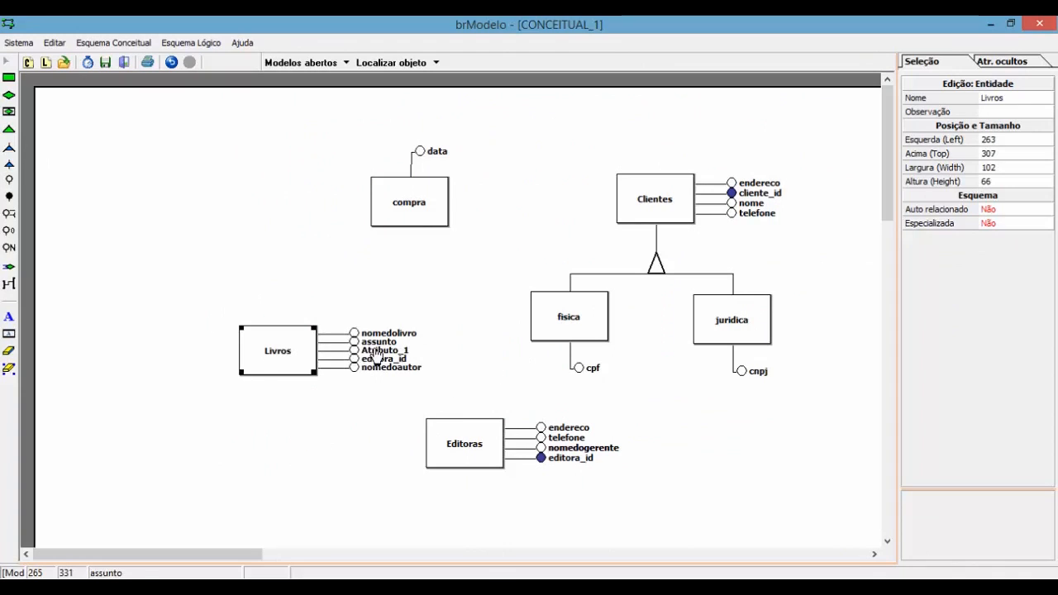
pyautogui.click(389, 350)
pyautogui.click(1017, 111)
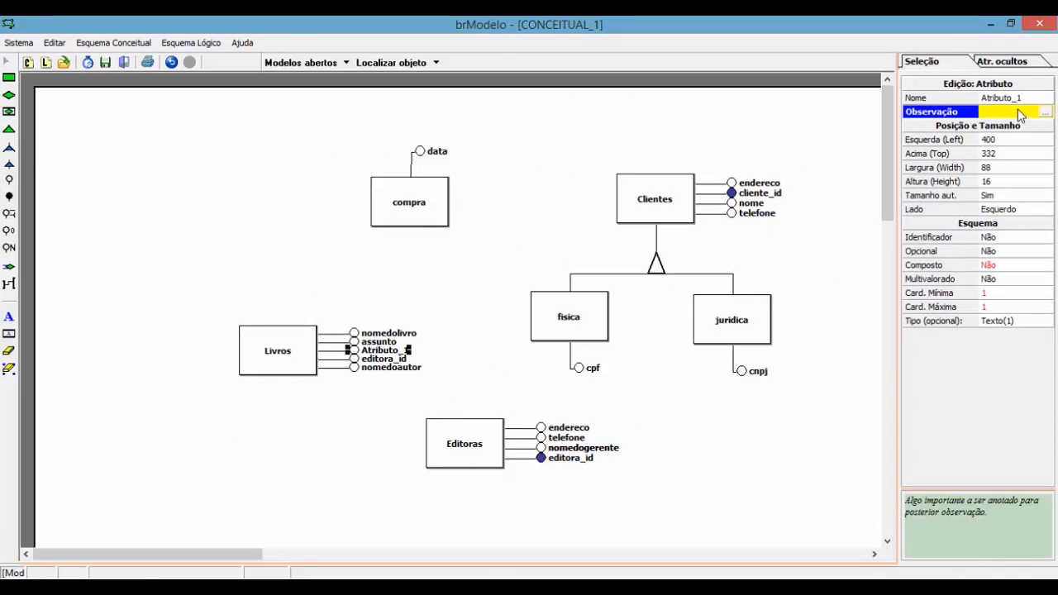
pyautogui.click(1025, 97)
pyautogui.write('isbn')
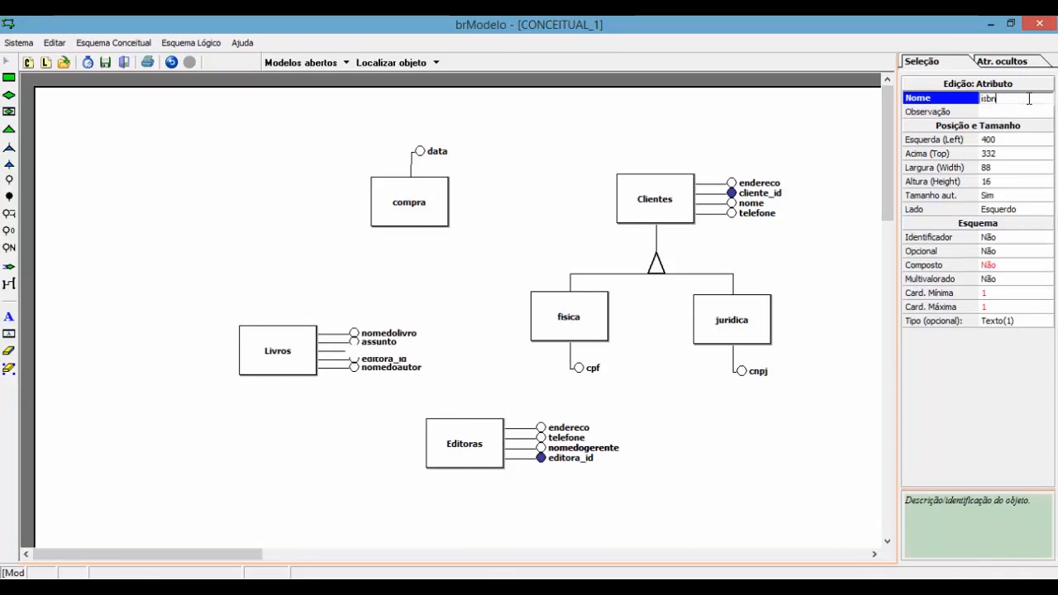
pyautogui.press('Return')
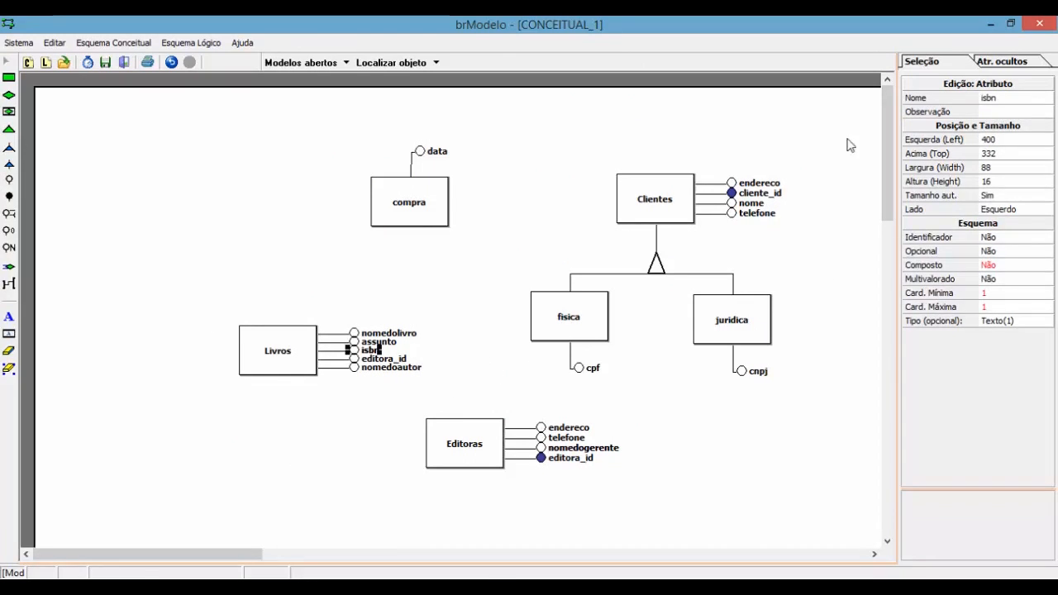
pyautogui.click(293, 350)
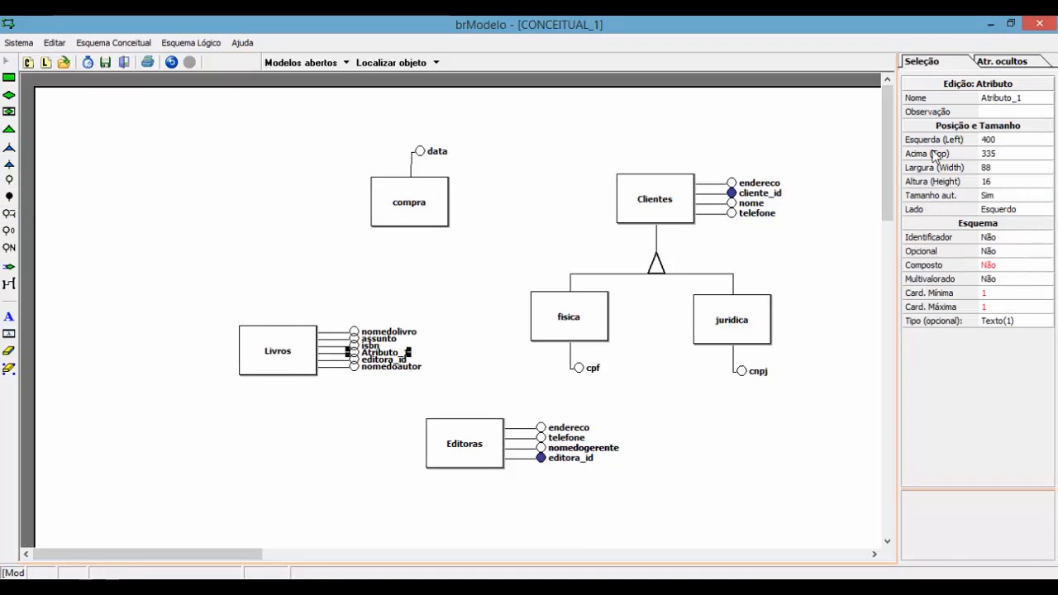
pyautogui.click(1032, 97)
pyautogui.write('quantidade')
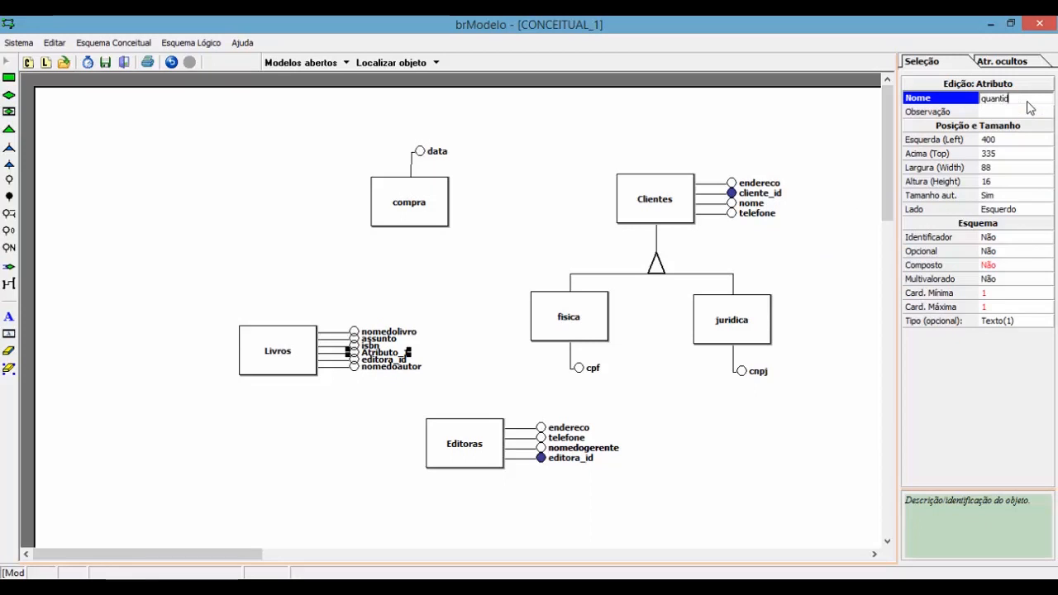
pyautogui.press('Return')
# Step: Reread the requirements in the exercise PDF, then return to the brModelo diagram
pyautogui.hotkey('alt', 'Tab')
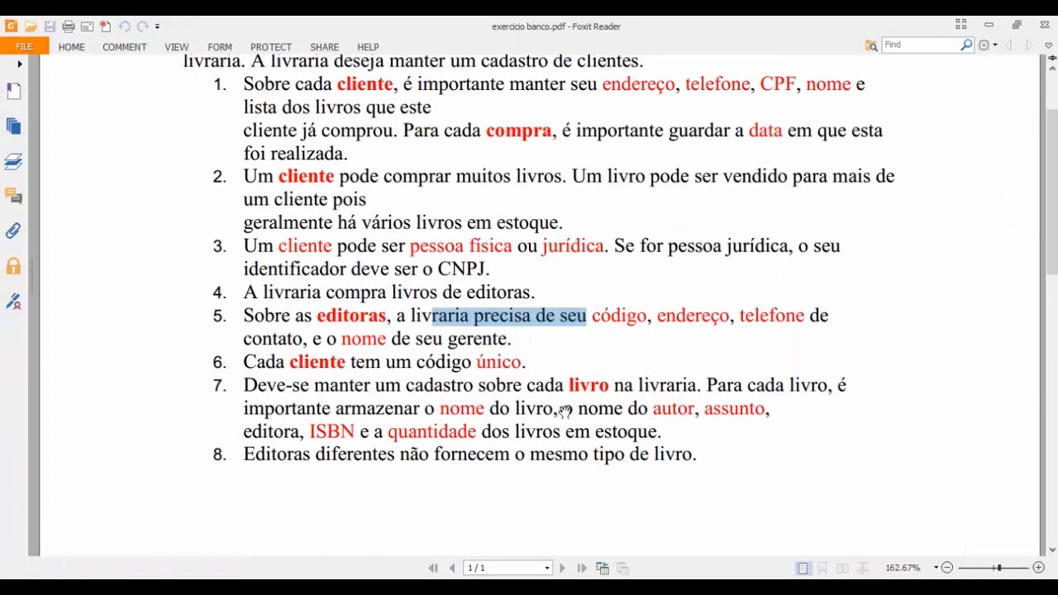
pyautogui.scroll(-3, 574, 408)
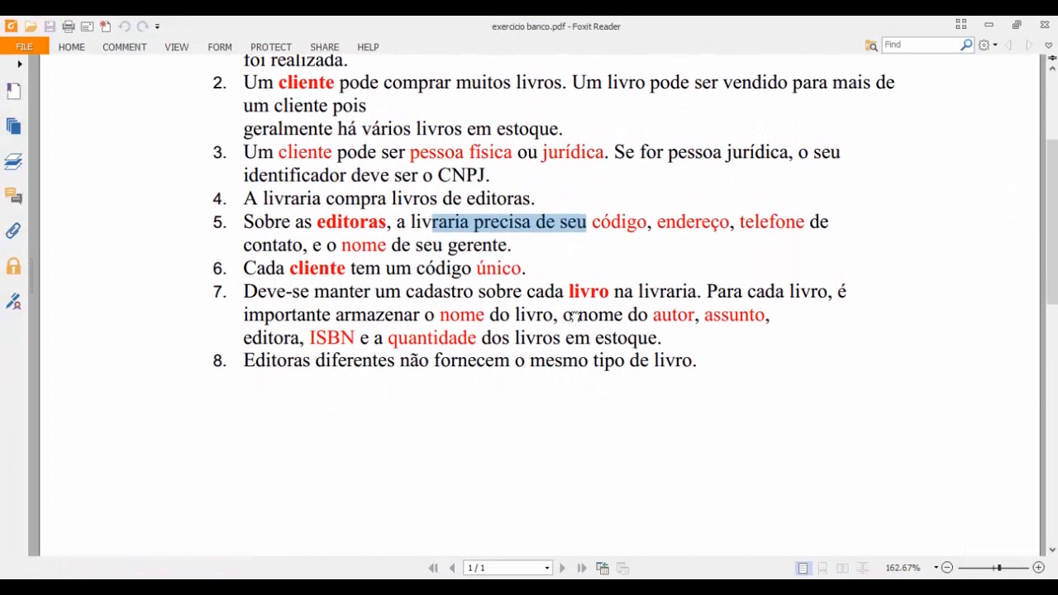
pyautogui.moveTo(574, 317); pyautogui.dragTo(576, 323)
pyautogui.moveTo(580, 386); pyautogui.dragTo(602, 517)
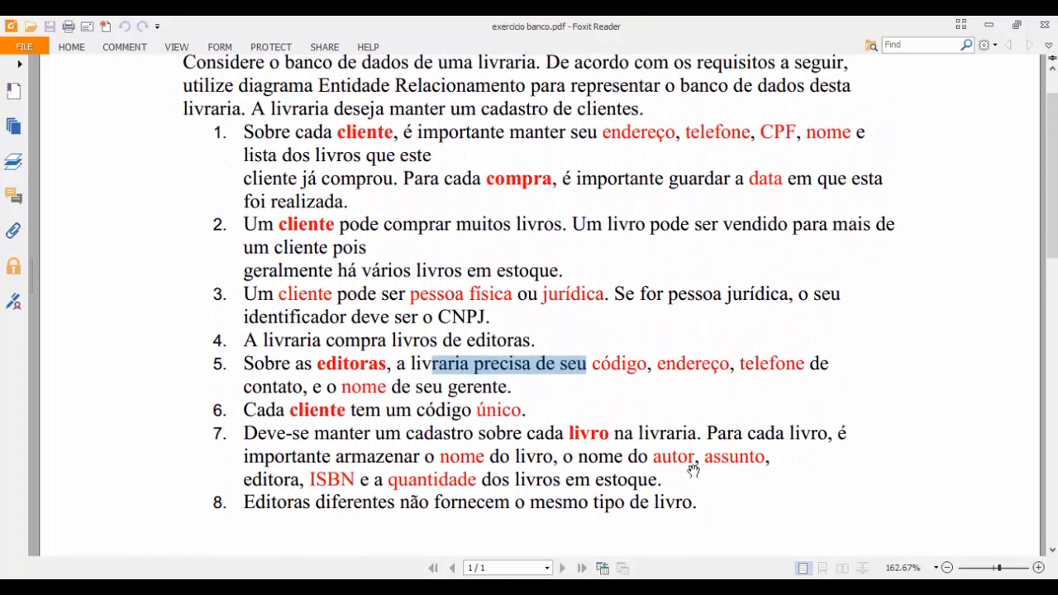
pyautogui.click(595, 396)
pyautogui.hotkey('alt', 'Tab')
pyautogui.click(200, 238)
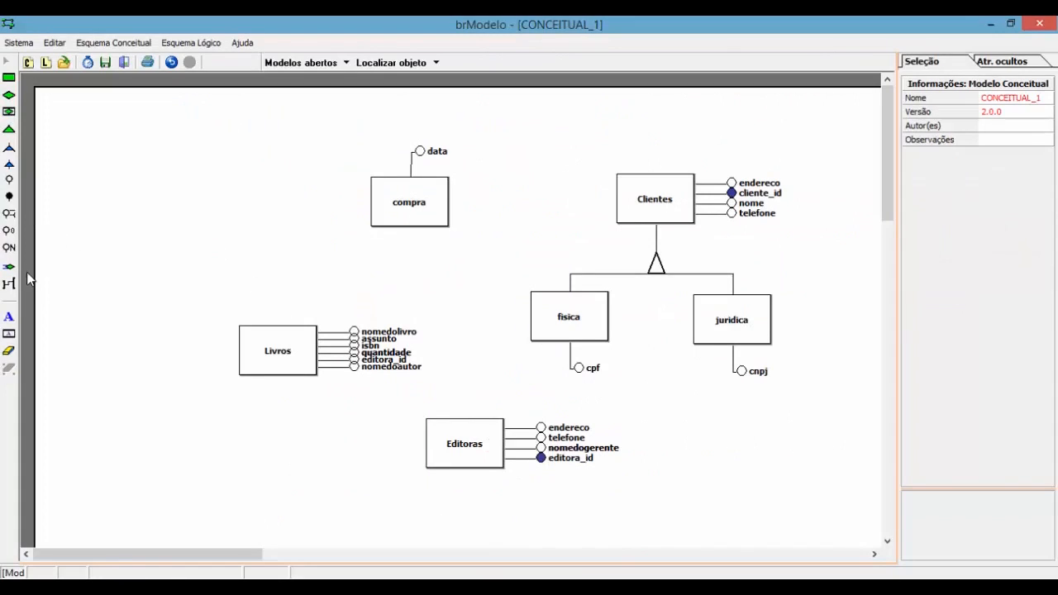
# Step: Place a trial relationship beside compra, then delete it again
pyautogui.click(10, 96)
pyautogui.click(645, 201)
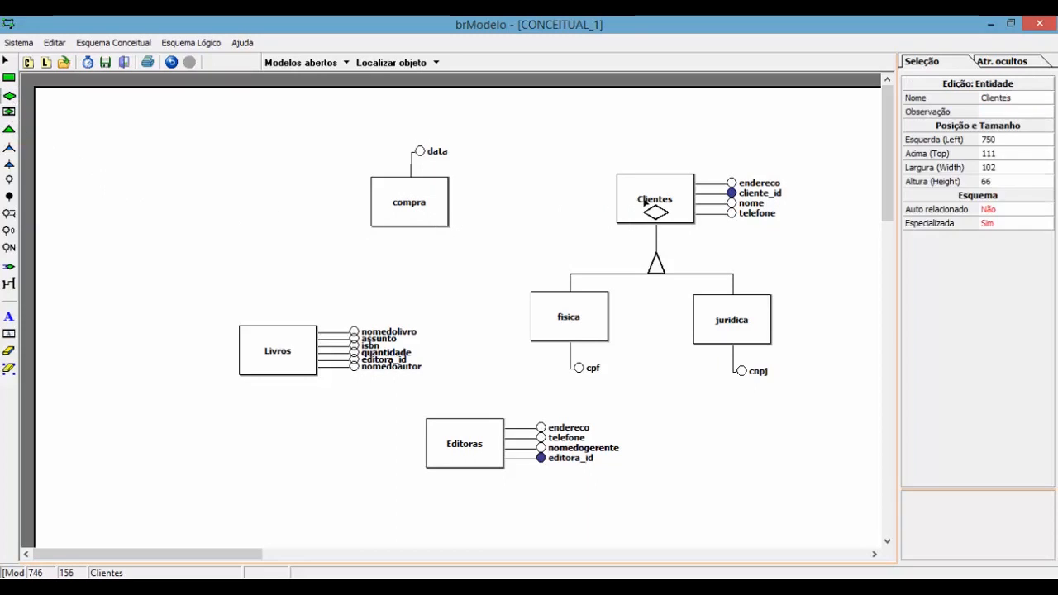
pyautogui.click(418, 215)
pyautogui.moveTo(437, 208)
pyautogui.mouseDown()
pyautogui.moveTo(581, 209)
pyautogui.moveTo(439, 208)
pyautogui.moveTo(448, 225)
pyautogui.mouseUp()
pyautogui.click(529, 208)
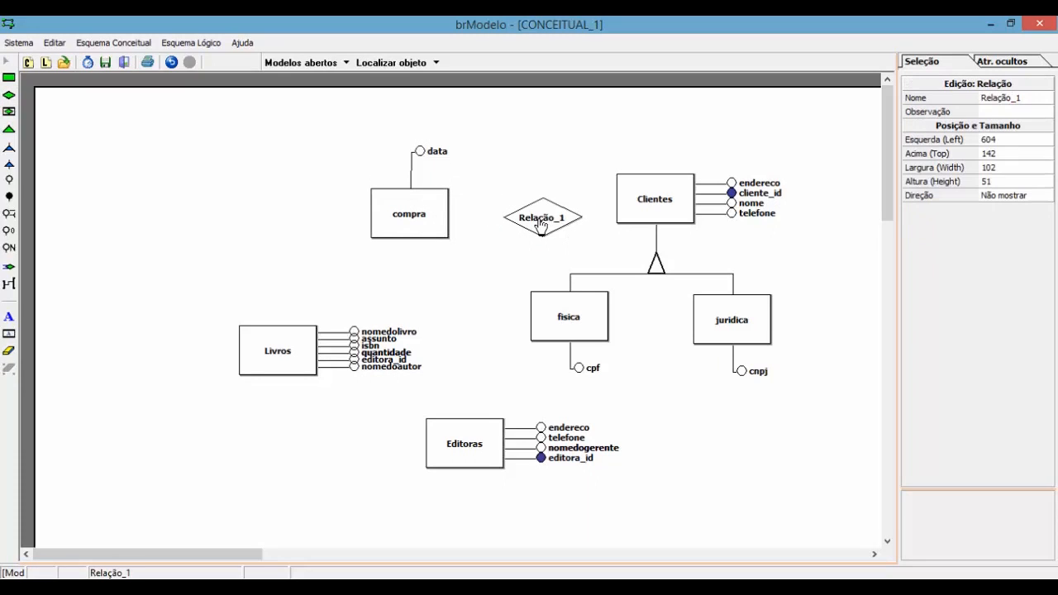
pyautogui.moveTo(529, 210); pyautogui.dragTo(516, 197)
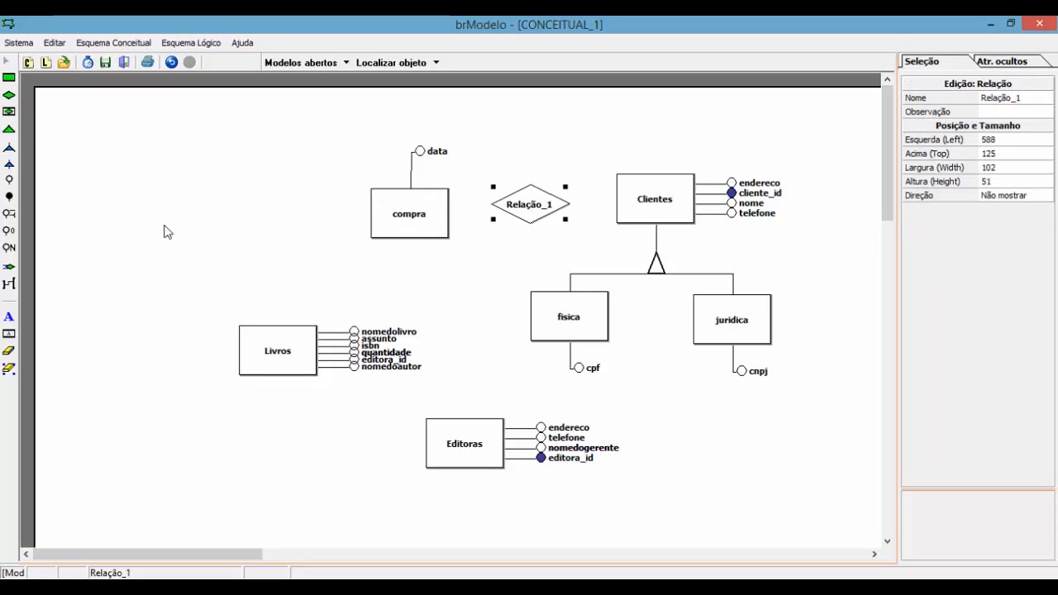
pyautogui.click(9, 284)
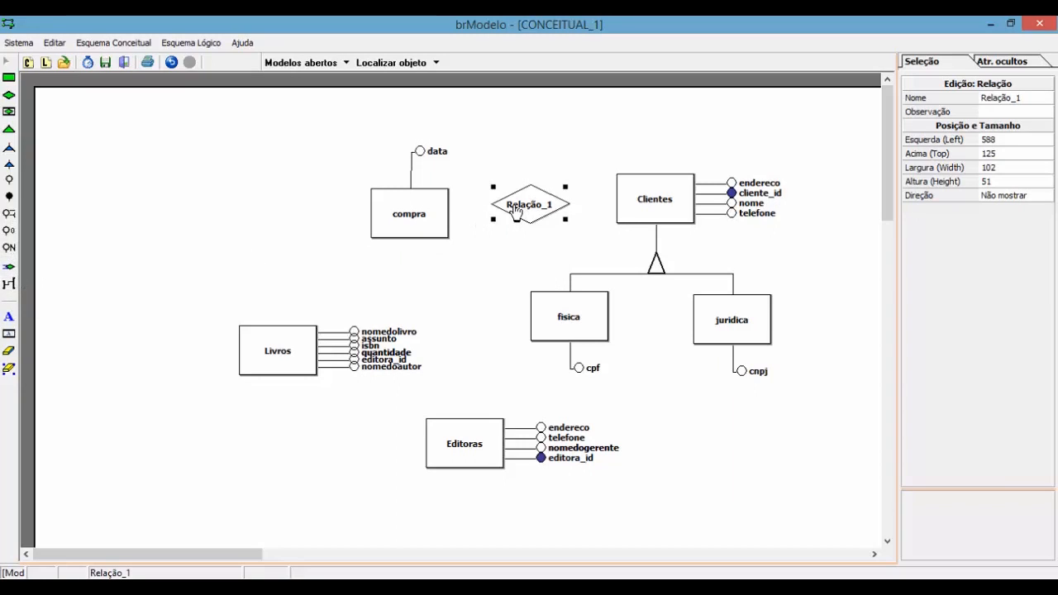
pyautogui.click(515, 217)
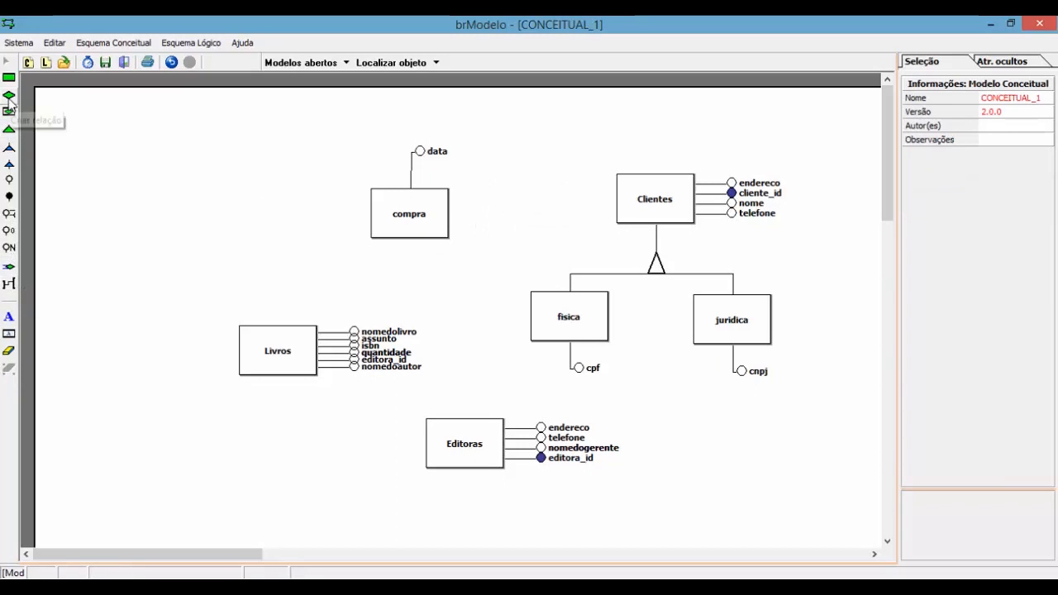
# Step: Delete the compra entity and put a relationship named compra in its place
pyautogui.click(9, 96)
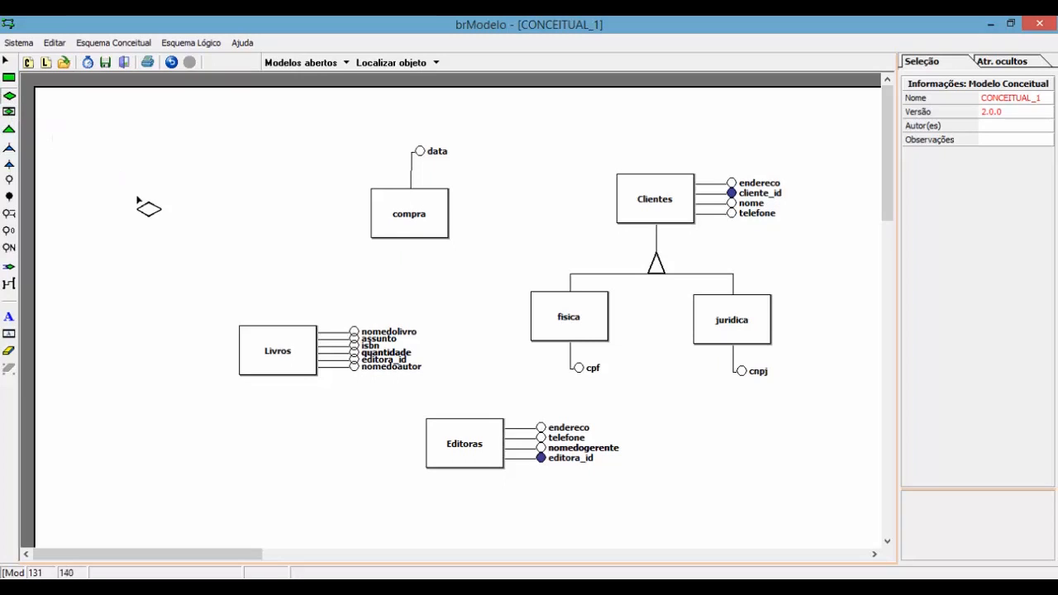
pyautogui.click(189, 224)
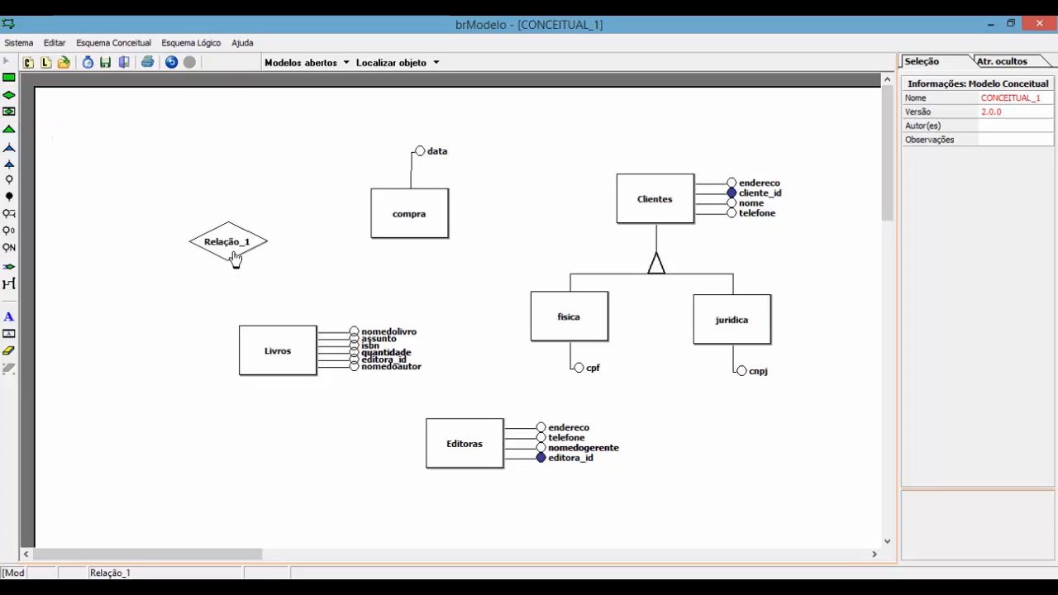
pyautogui.moveTo(237, 258); pyautogui.dragTo(519, 230)
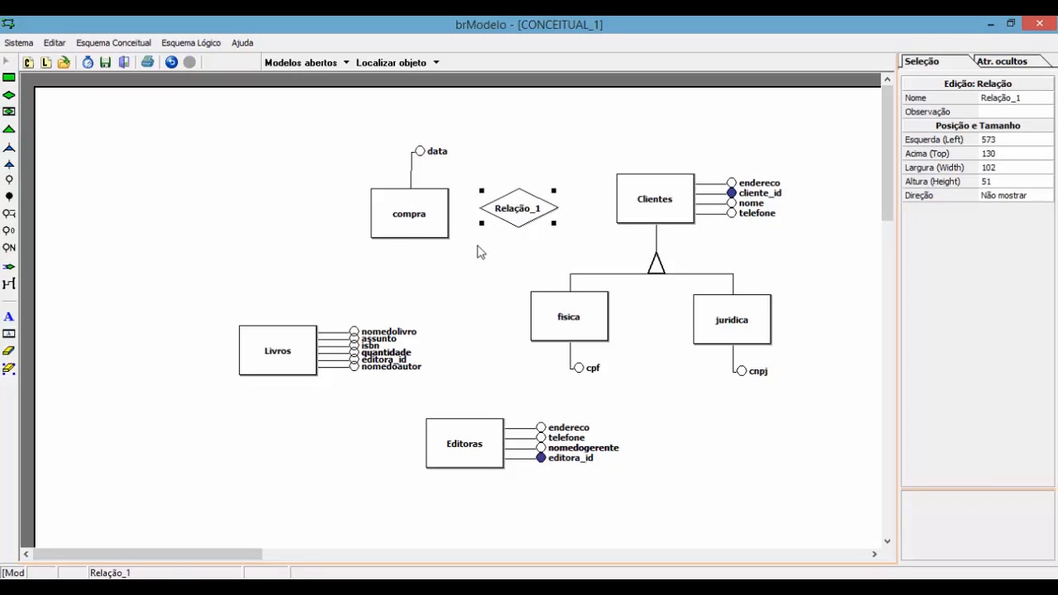
pyautogui.click(420, 236)
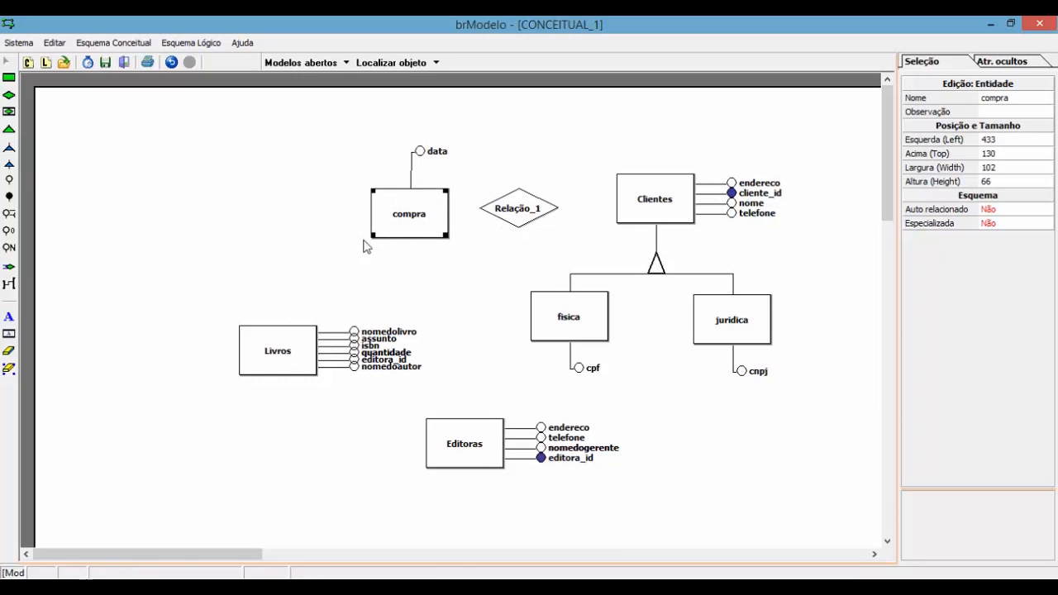
pyautogui.press('Delete')
pyautogui.moveTo(500, 219); pyautogui.dragTo(396, 211)
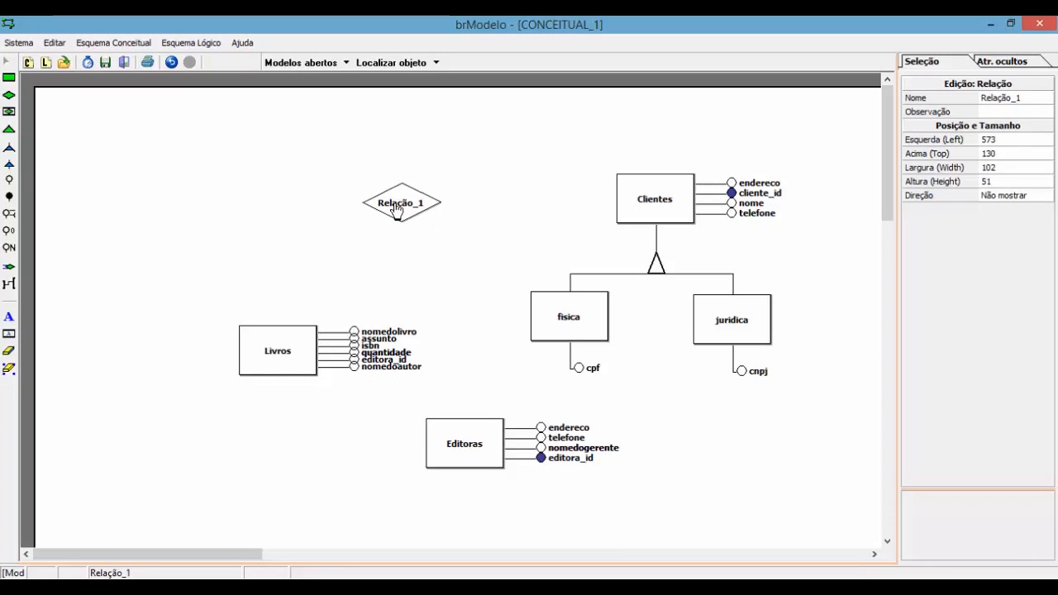
pyautogui.click(998, 98)
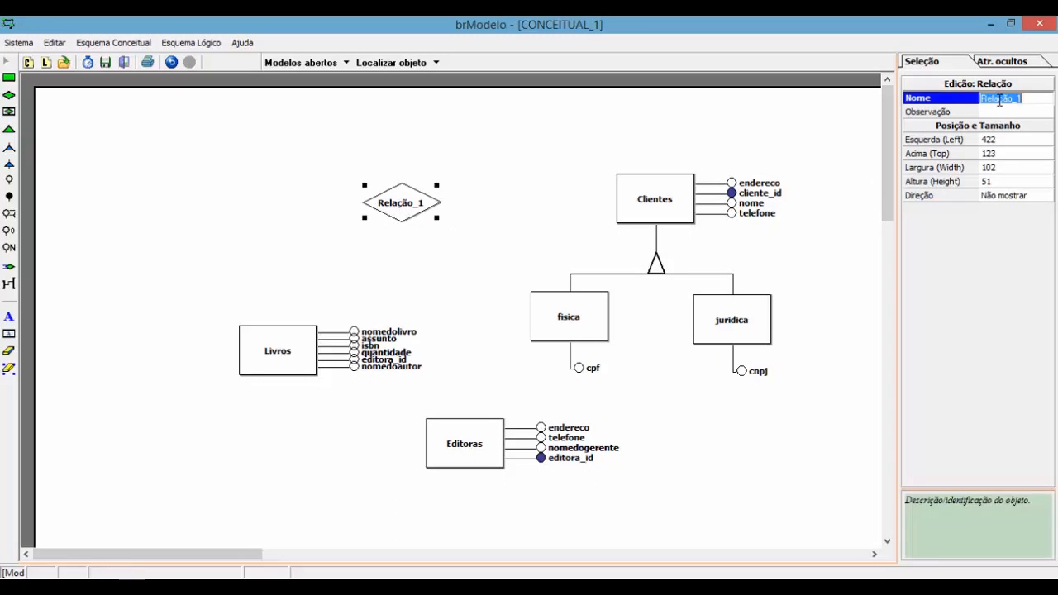
pyautogui.write('co')
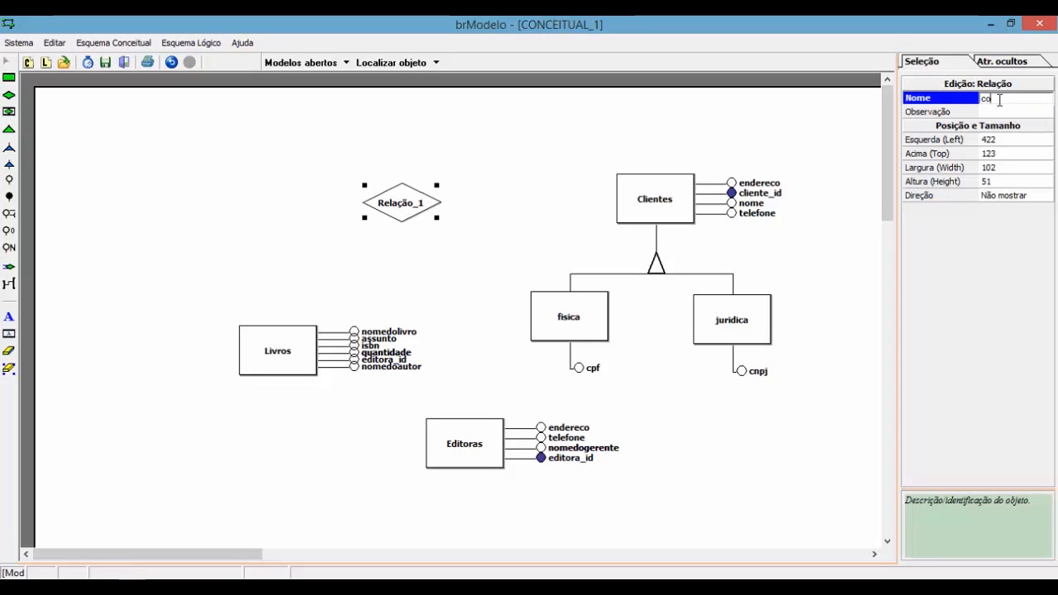
pyautogui.write('mpra')
pyautogui.press('Return')
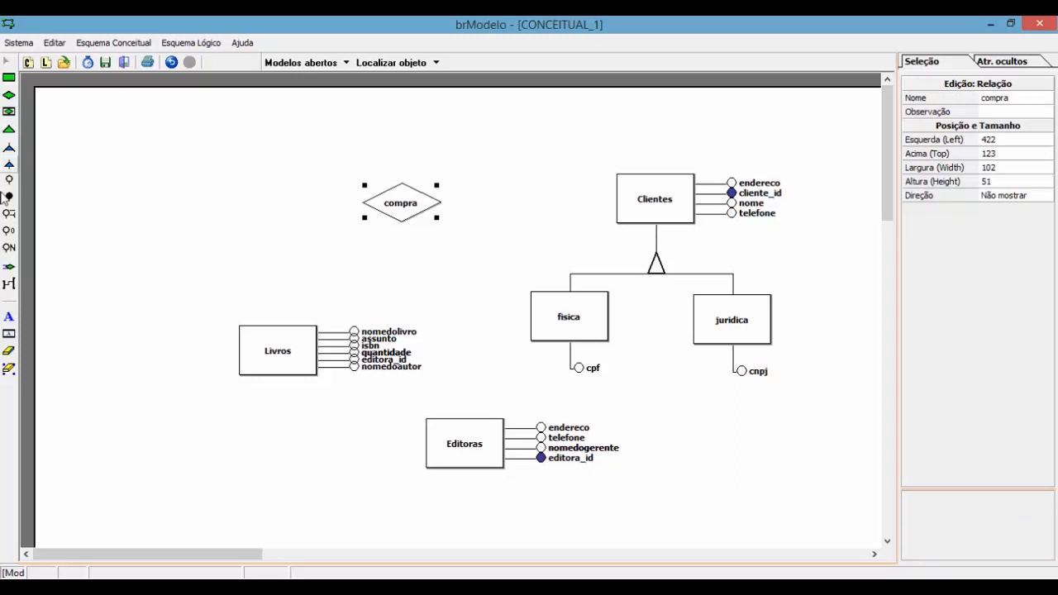
# Step: Link compra to Clientes and to Livros, each with (0,n), and move Livros up-left
pyautogui.click(9, 284)
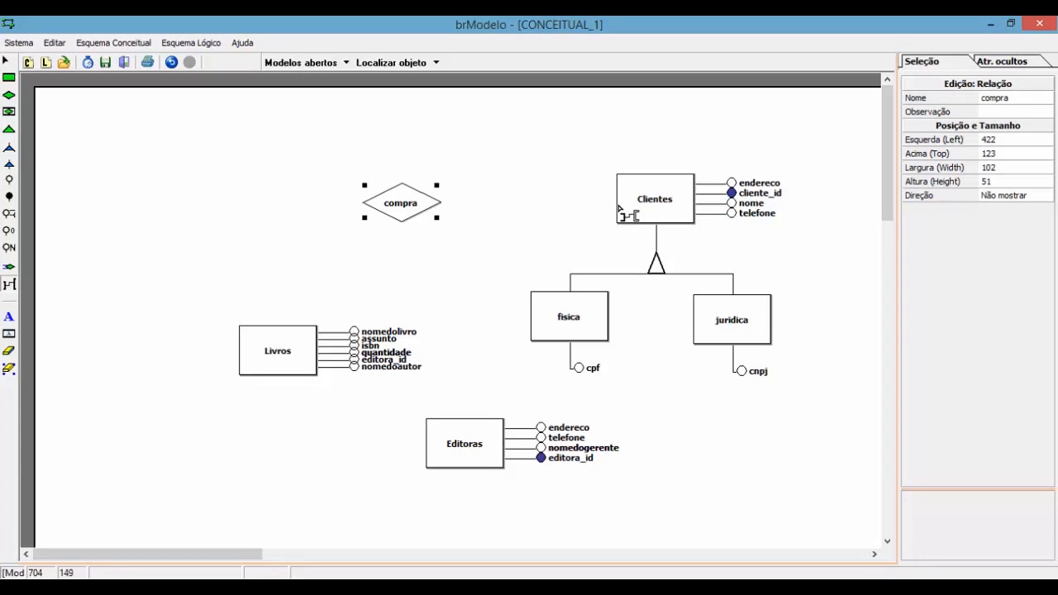
pyautogui.click(626, 213)
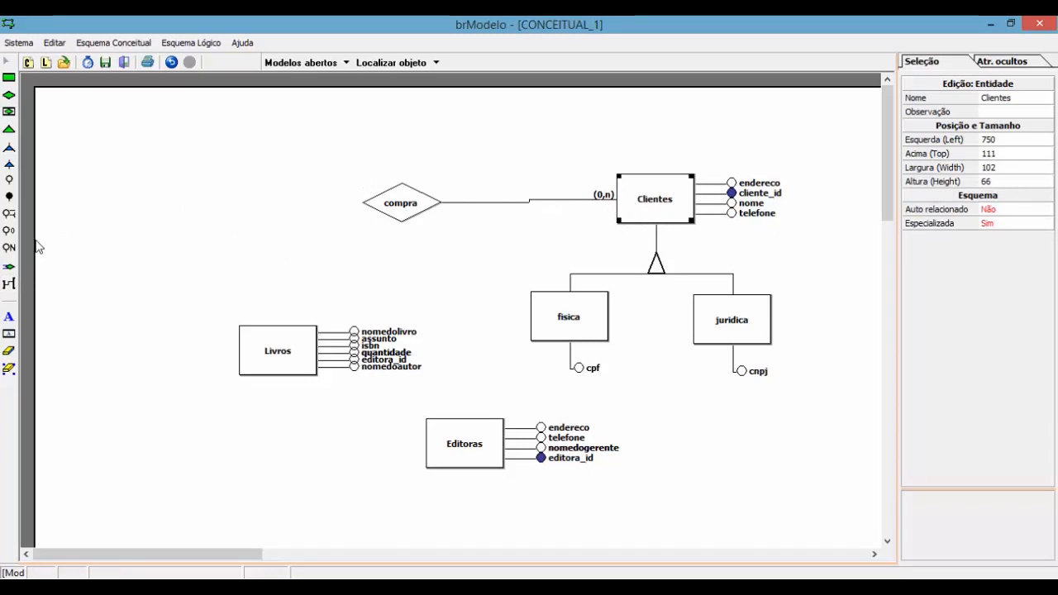
pyautogui.click(400, 205)
pyautogui.click(283, 346)
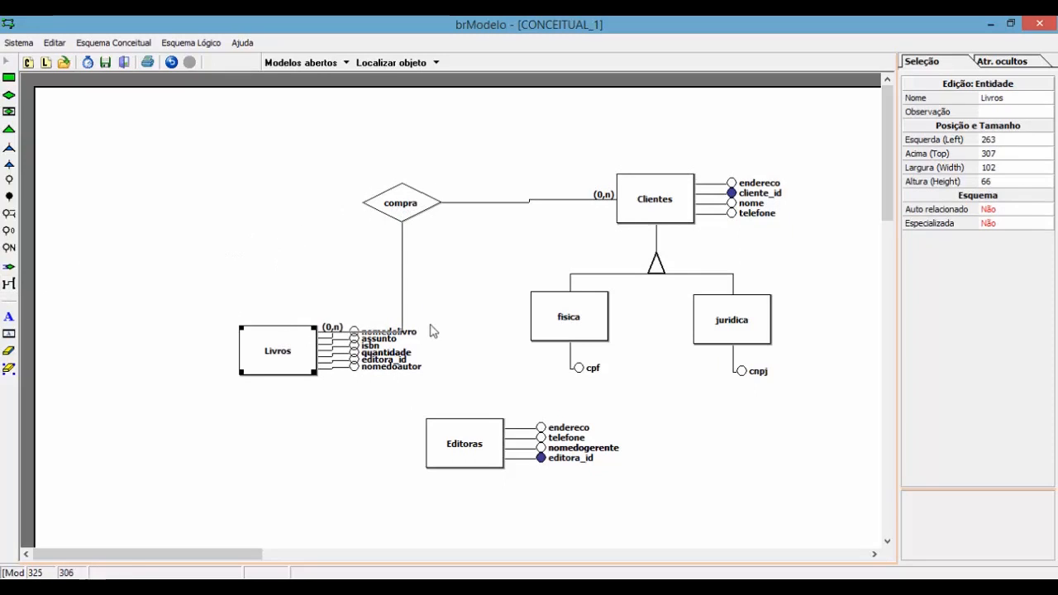
pyautogui.click(403, 327)
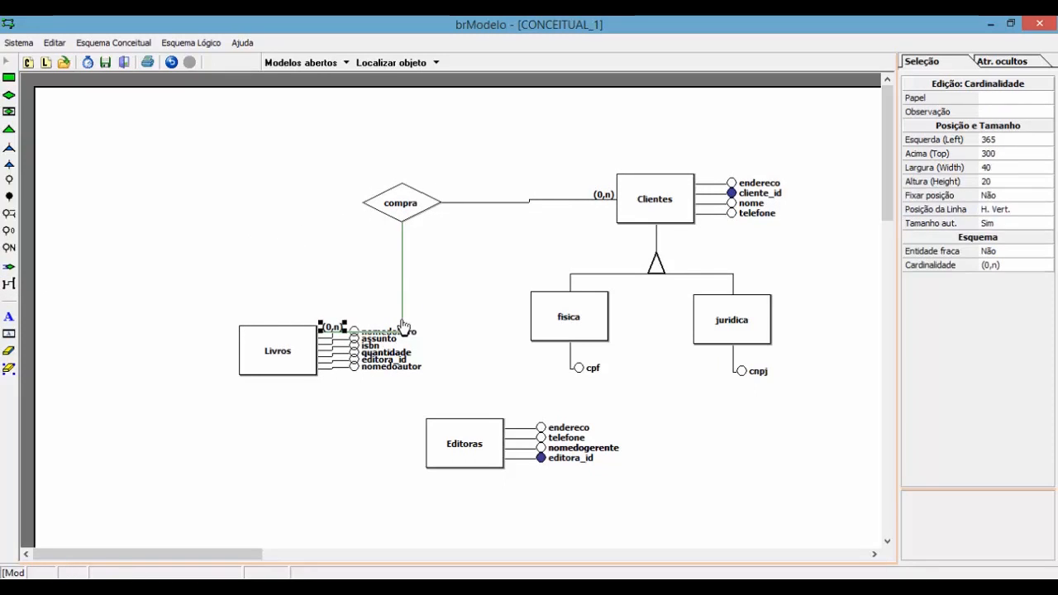
pyautogui.moveTo(281, 351)
pyautogui.mouseDown()
pyautogui.moveTo(272, 371)
pyautogui.moveTo(210, 265)
pyautogui.moveTo(222, 261)
pyautogui.mouseUp()
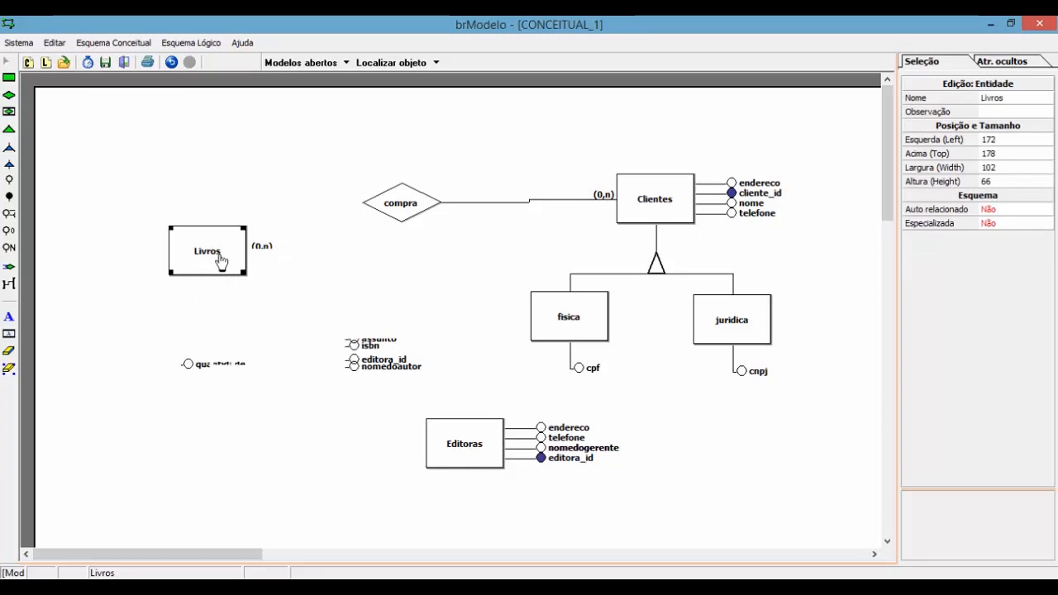
# Step: Move Livros level with compra on its left
pyautogui.click(371, 297)
pyautogui.moveTo(224, 239); pyautogui.dragTo(219, 191)
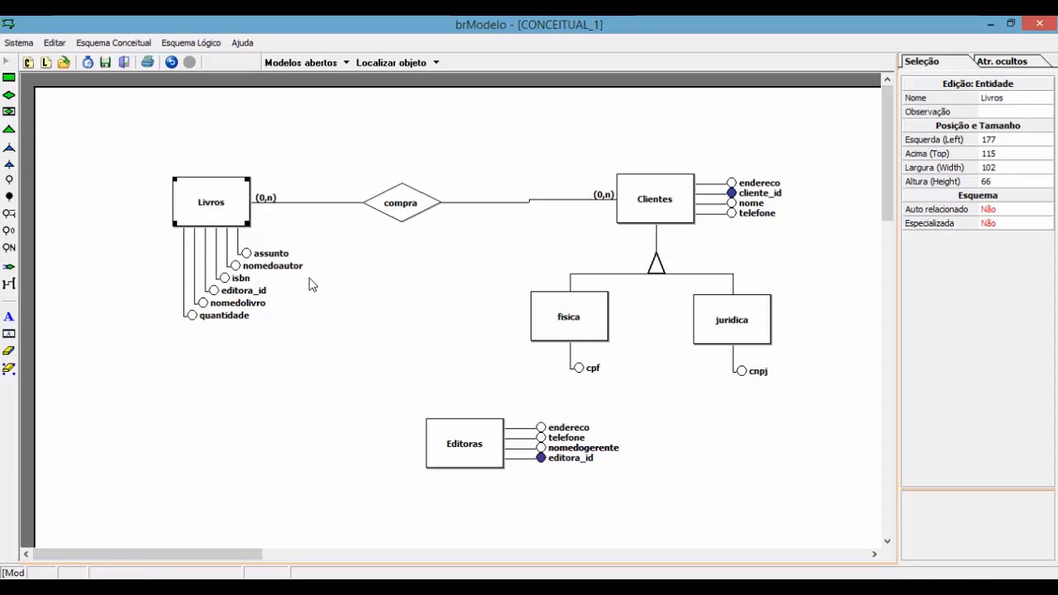
pyautogui.rightClick(218, 203)
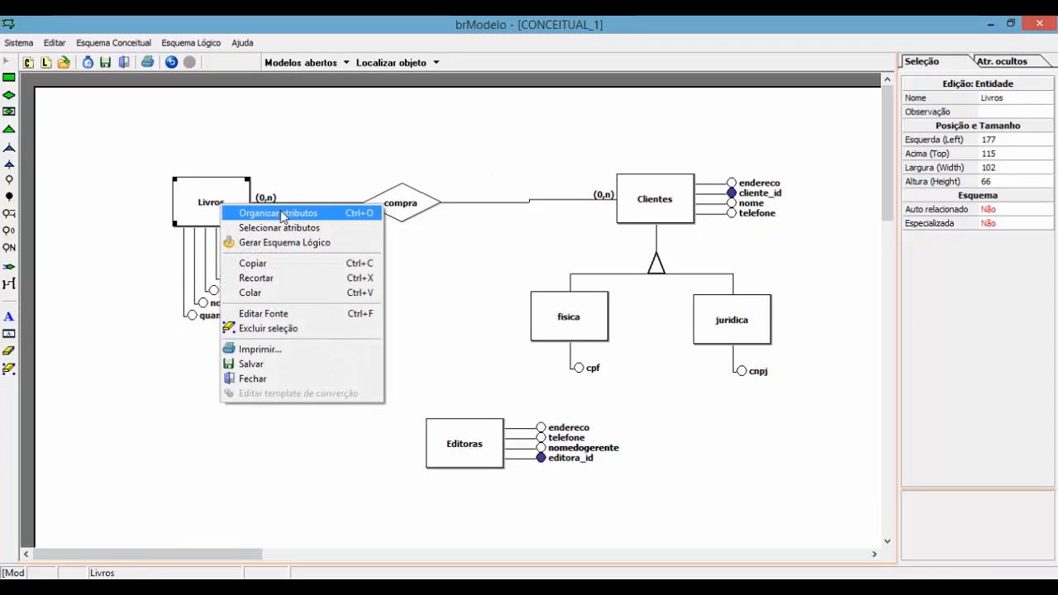
pyautogui.click(485, 145)
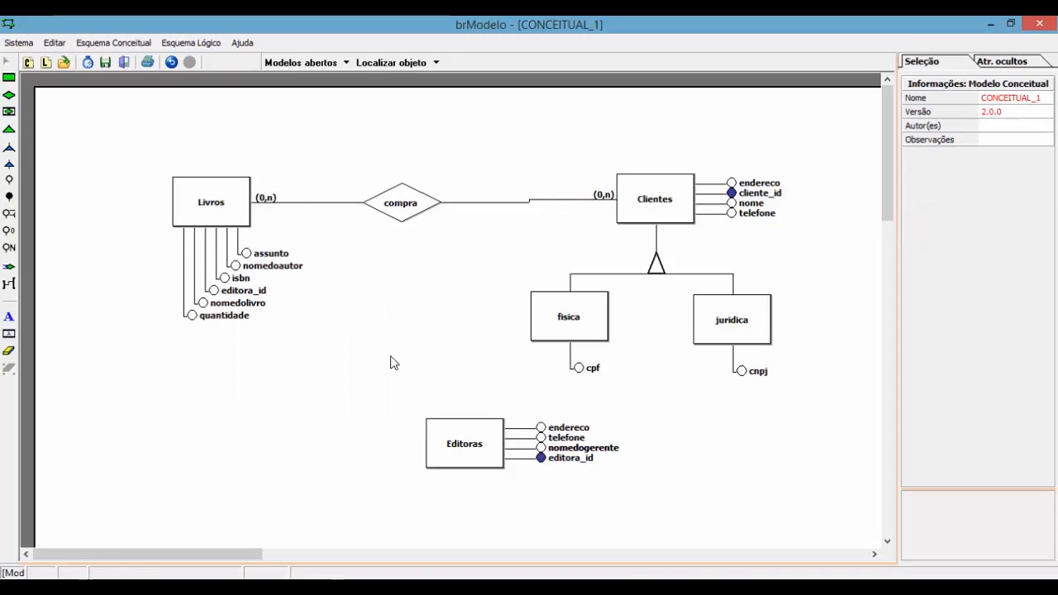
# Step: Move Editoras and its attributes to the lower left of the diagram
pyautogui.moveTo(472, 421); pyautogui.dragTo(614, 499)
pyautogui.moveTo(476, 449); pyautogui.dragTo(137, 445)
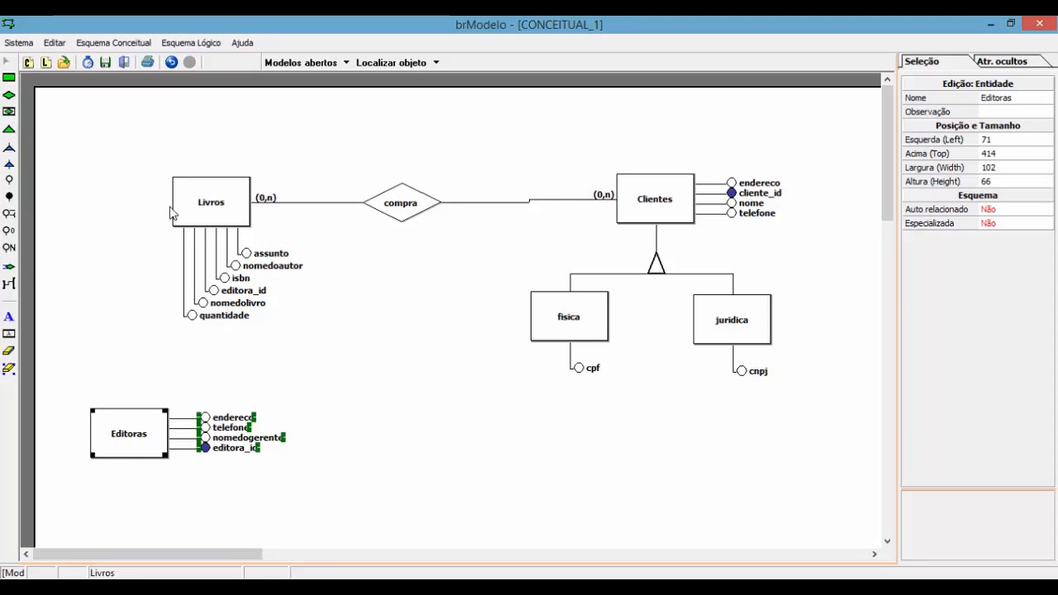
pyautogui.click(9, 95)
# Step: Place a relationship left of Livros and name it fornece
pyautogui.click(104, 283)
pyautogui.moveTo(135, 307); pyautogui.dragTo(109, 302)
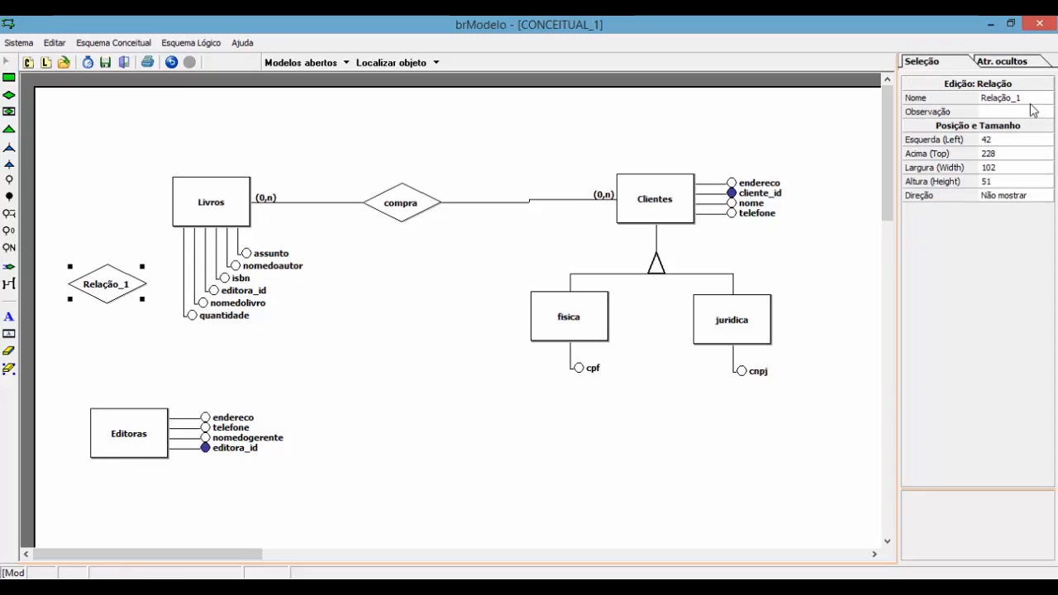
pyautogui.click(1029, 98)
pyautogui.write('fornece')
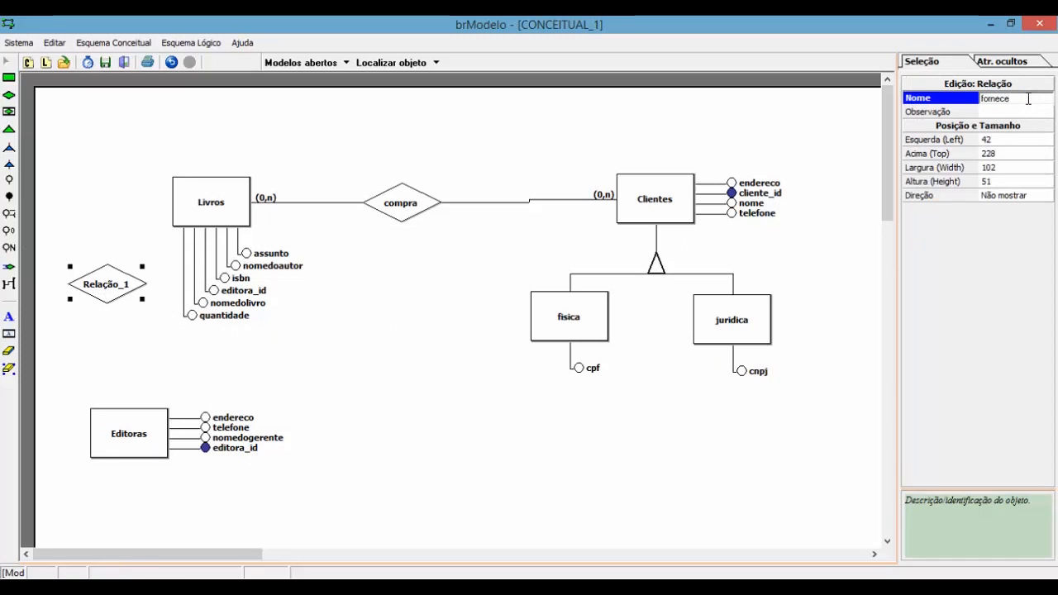
pyautogui.press('Return')
# Step: Link Livros to fornece with (0,n) and shift the top row of the diagram right
pyautogui.click(8, 285)
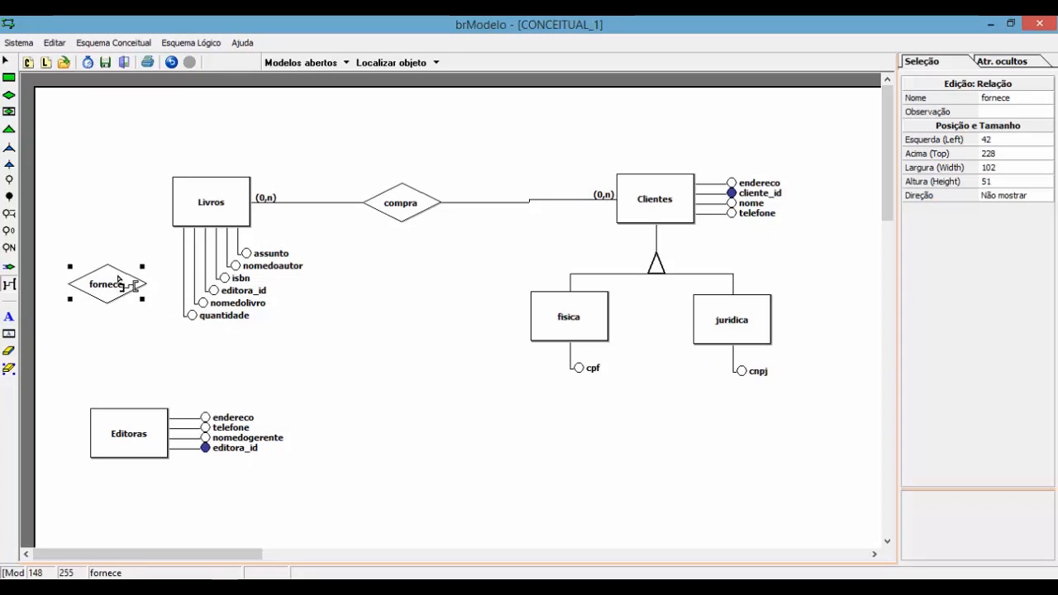
pyautogui.click(201, 215)
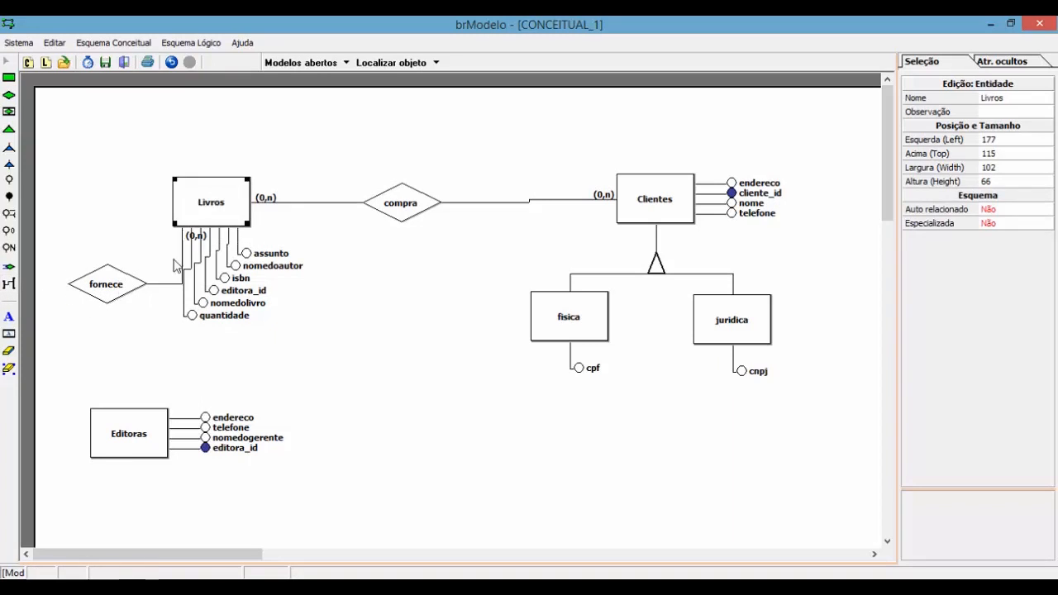
pyautogui.click(108, 281)
pyautogui.moveTo(109, 222); pyautogui.dragTo(100, 215)
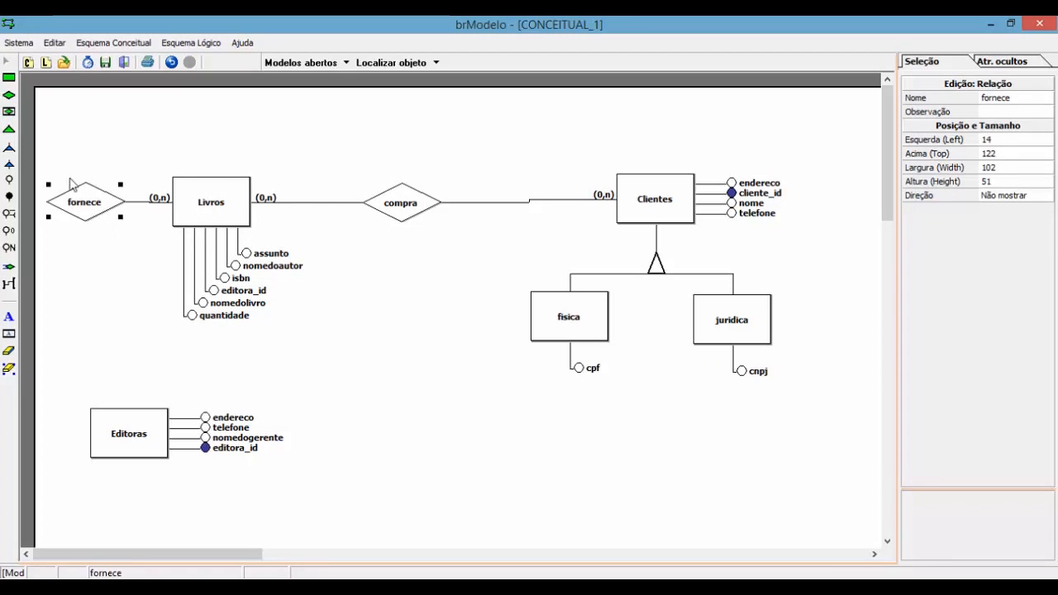
pyautogui.click(51, 157)
pyautogui.moveTo(436, 491); pyautogui.dragTo(438, 486)
pyautogui.moveTo(402, 212); pyautogui.dragTo(498, 207)
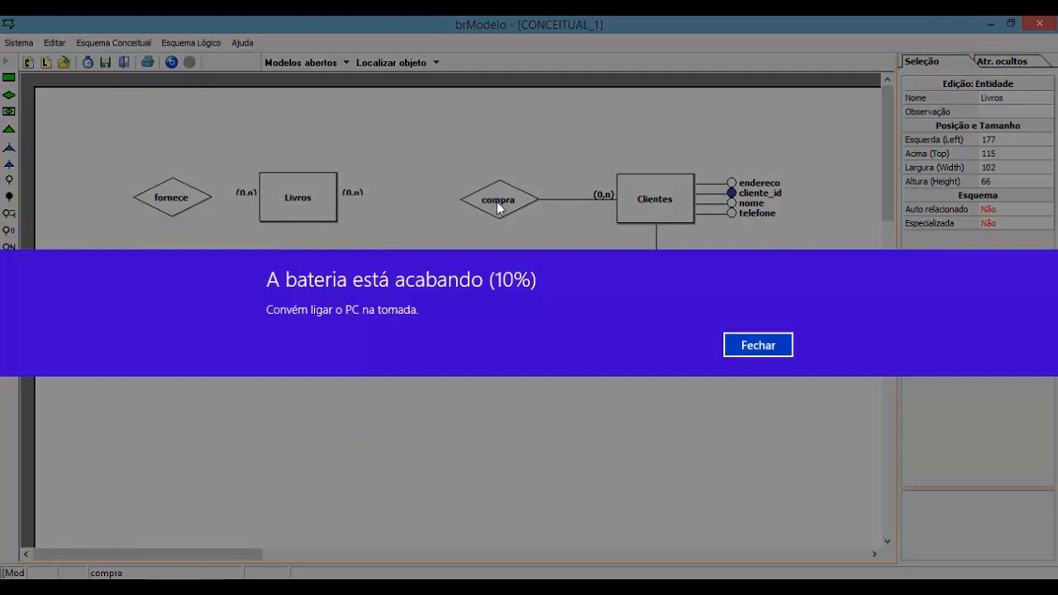
# Step: Move Livros and its attributes further to the right
pyautogui.click(768, 346)
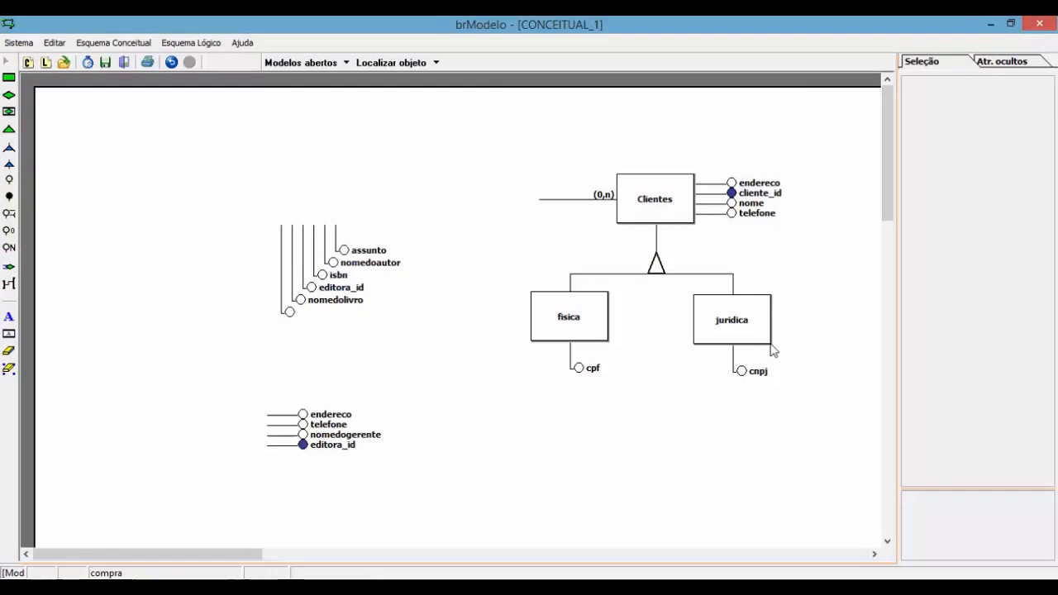
pyautogui.click(468, 295)
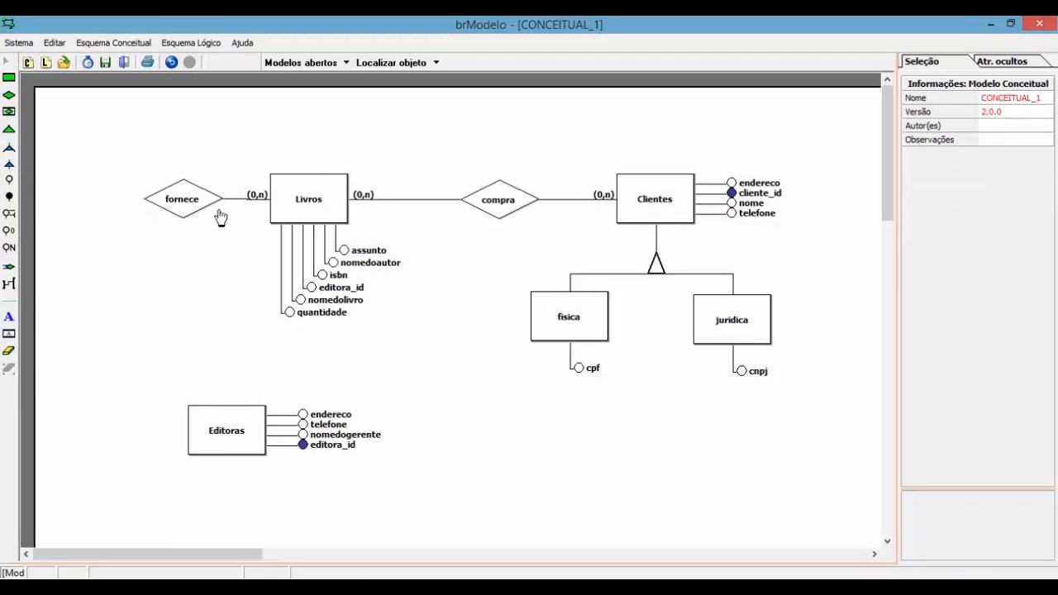
pyautogui.moveTo(229, 149); pyautogui.dragTo(397, 376)
pyautogui.moveTo(319, 197); pyautogui.dragTo(358, 201)
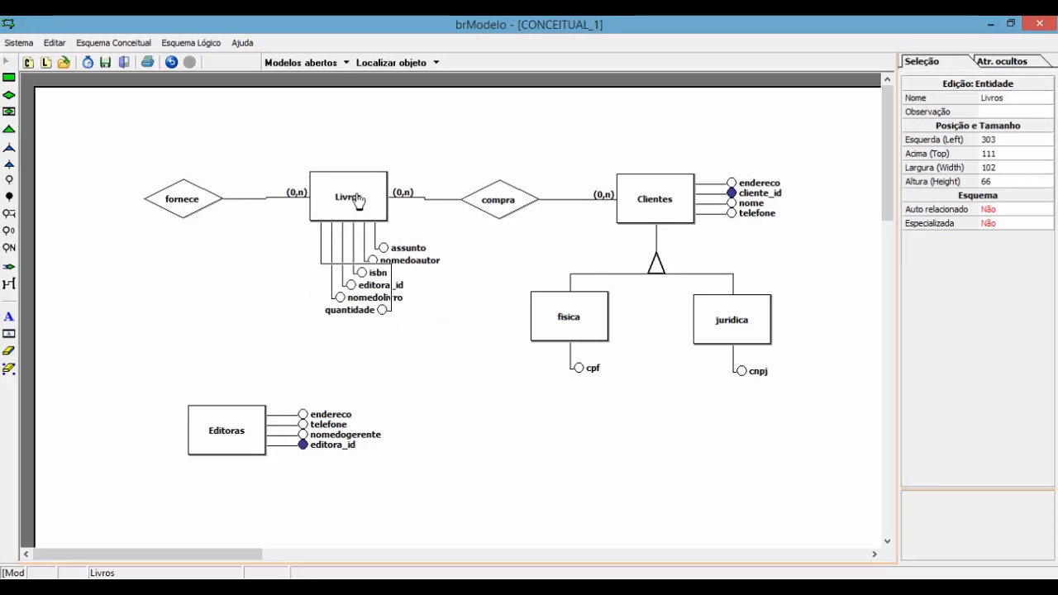
# Step: Place the fornece relationship just left of Livros
pyautogui.click(179, 153)
pyautogui.moveTo(137, 162); pyautogui.dragTo(208, 217)
pyautogui.click(160, 312)
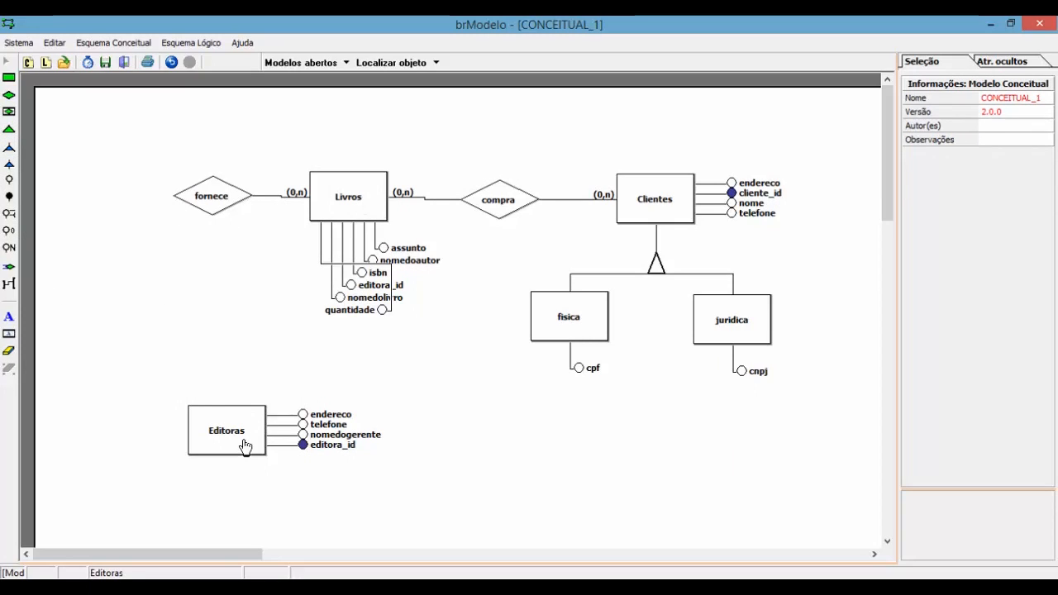
# Step: Link fornece down to Editoras with (0,n) cardinality
pyautogui.click(8, 284)
pyautogui.click(216, 425)
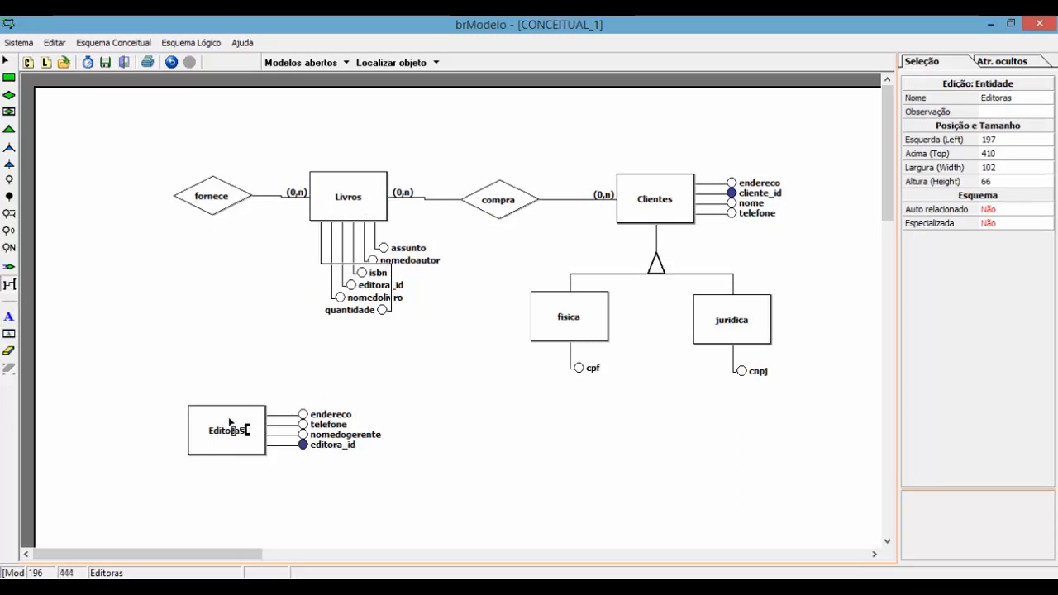
pyautogui.click(222, 212)
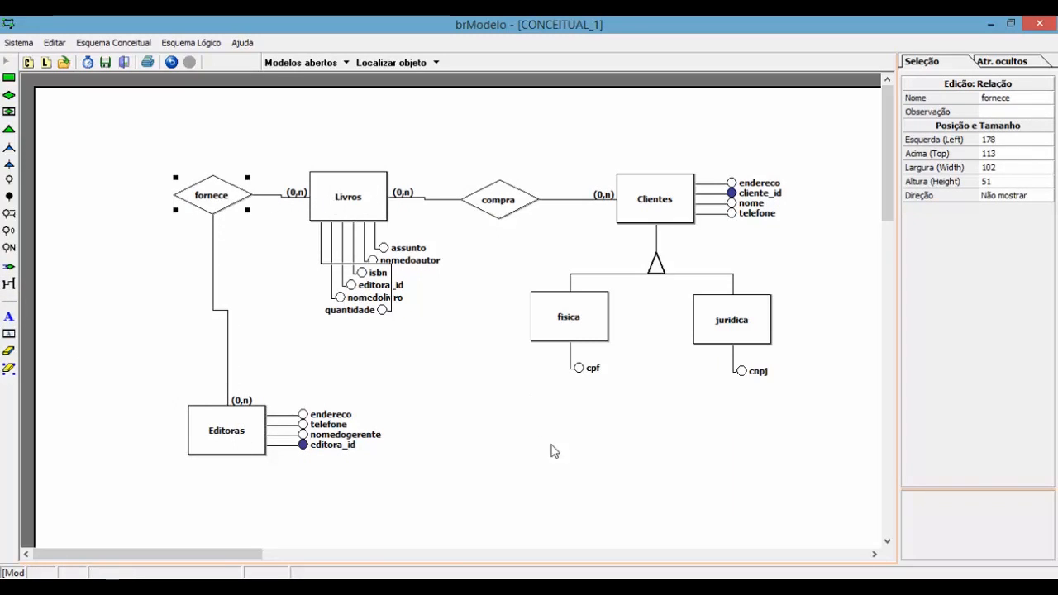
pyautogui.click(546, 474)
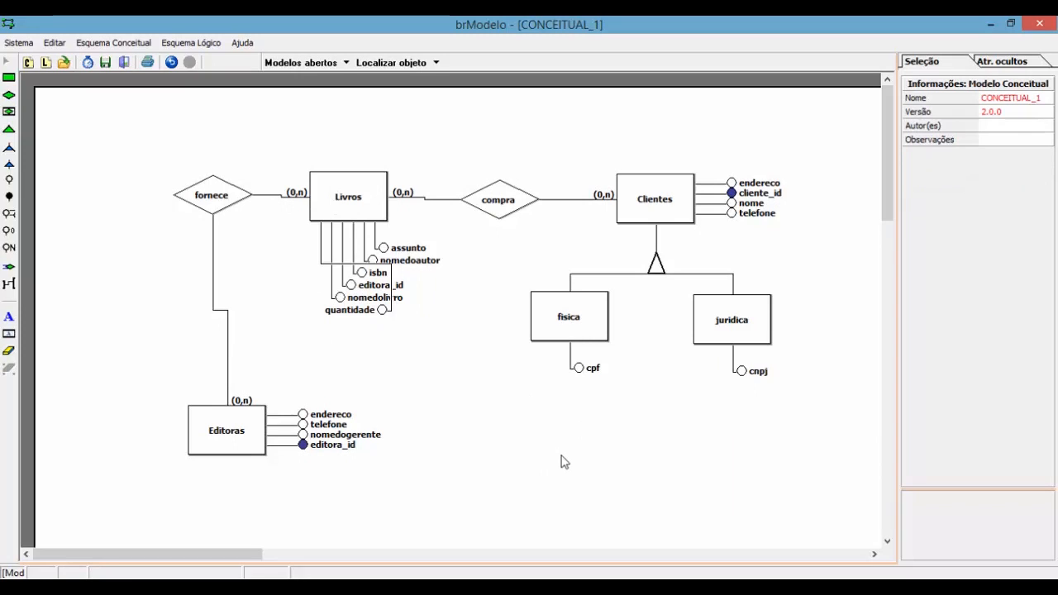
pyautogui.click(360, 208)
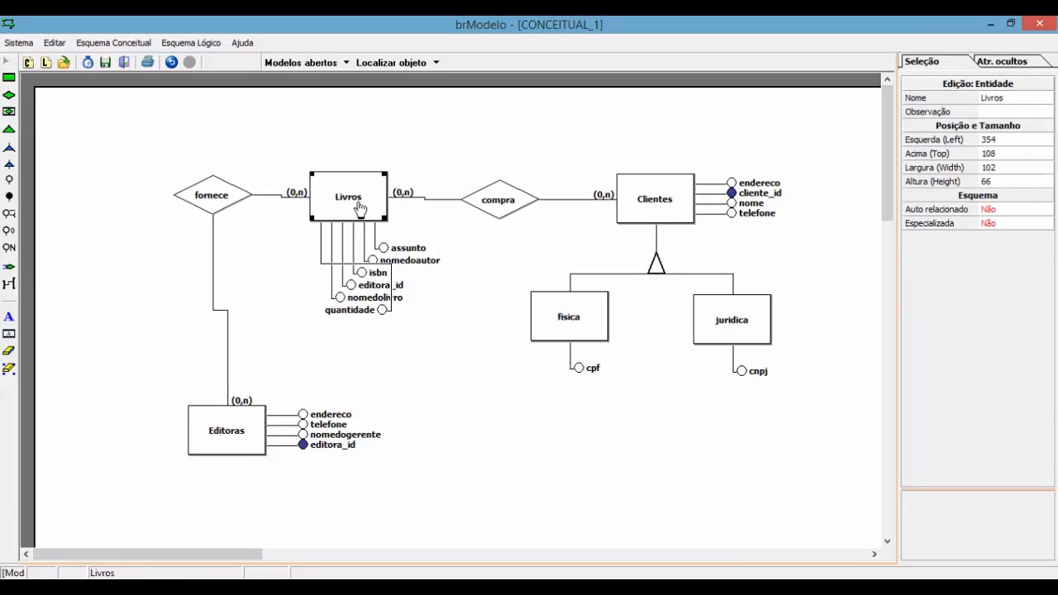
pyautogui.click(461, 465)
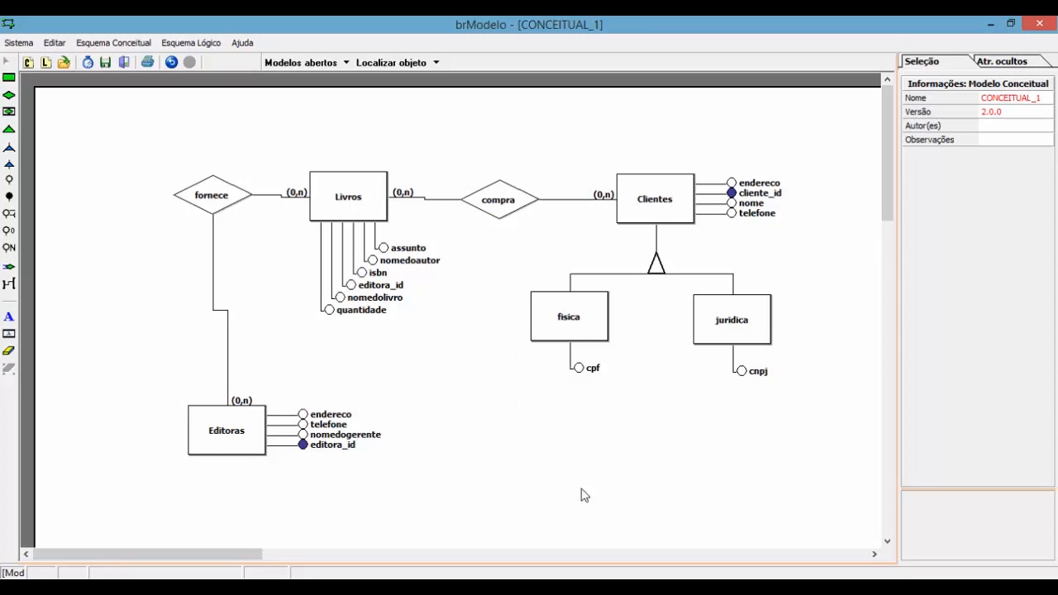
pyautogui.click(714, 585)
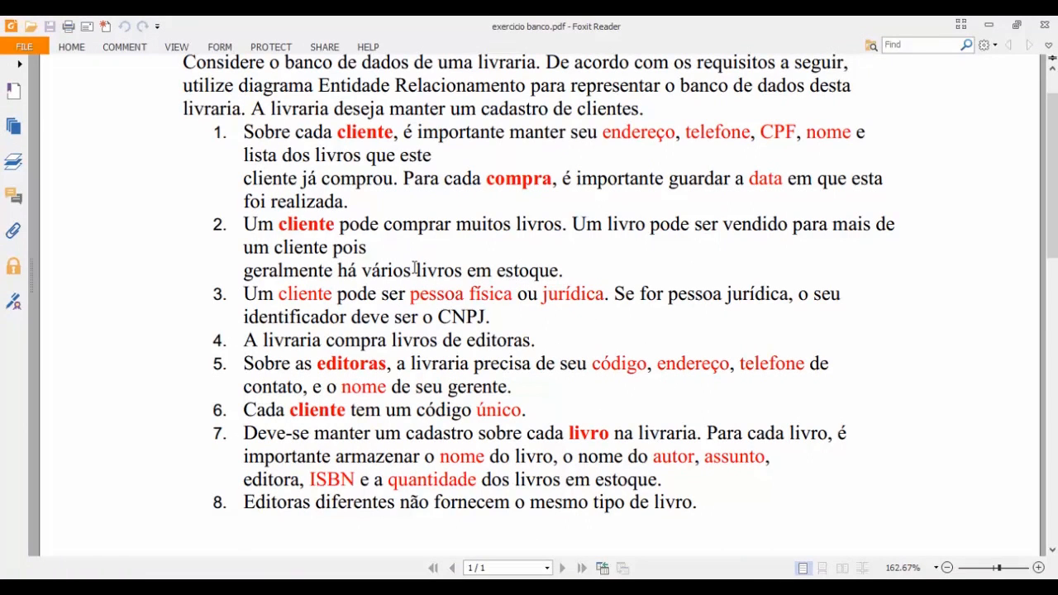
pyautogui.click(989, 26)
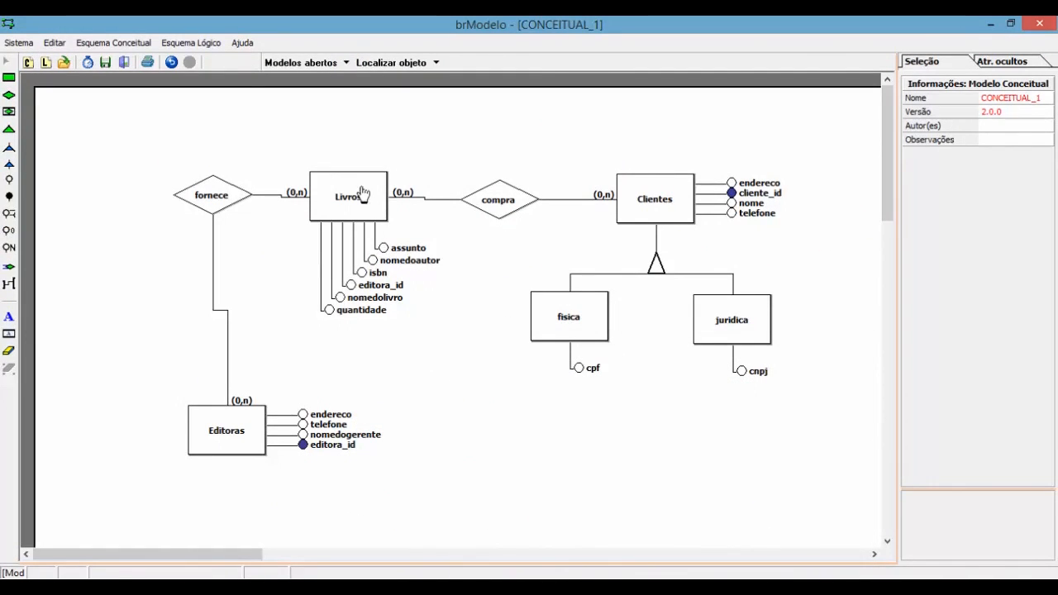
# Step: Save the diagram with Salvar Como as modeloconceitualexercicio
pyautogui.click(18, 43)
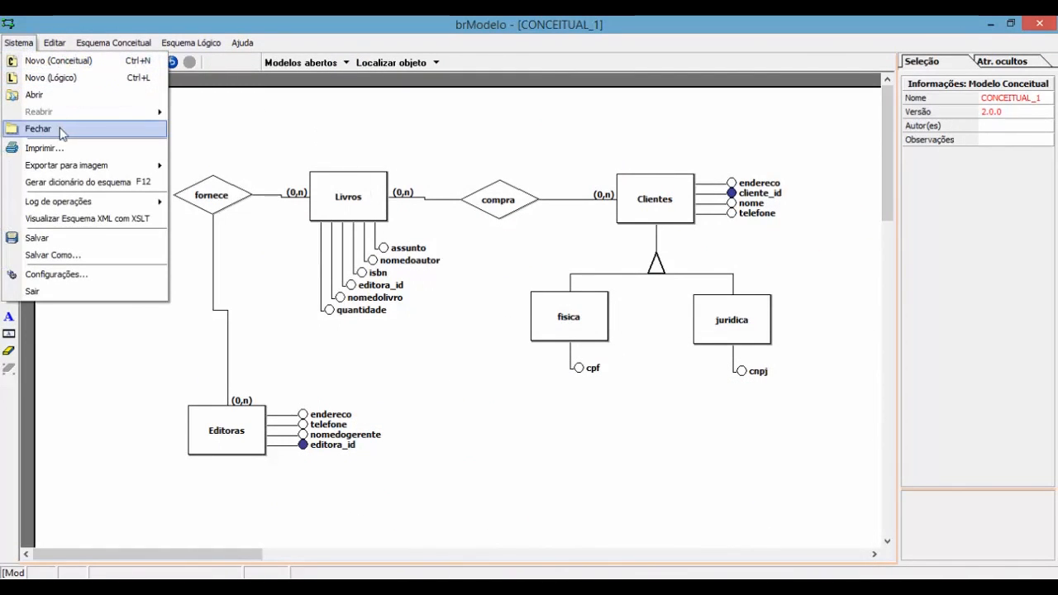
pyautogui.click(54, 254)
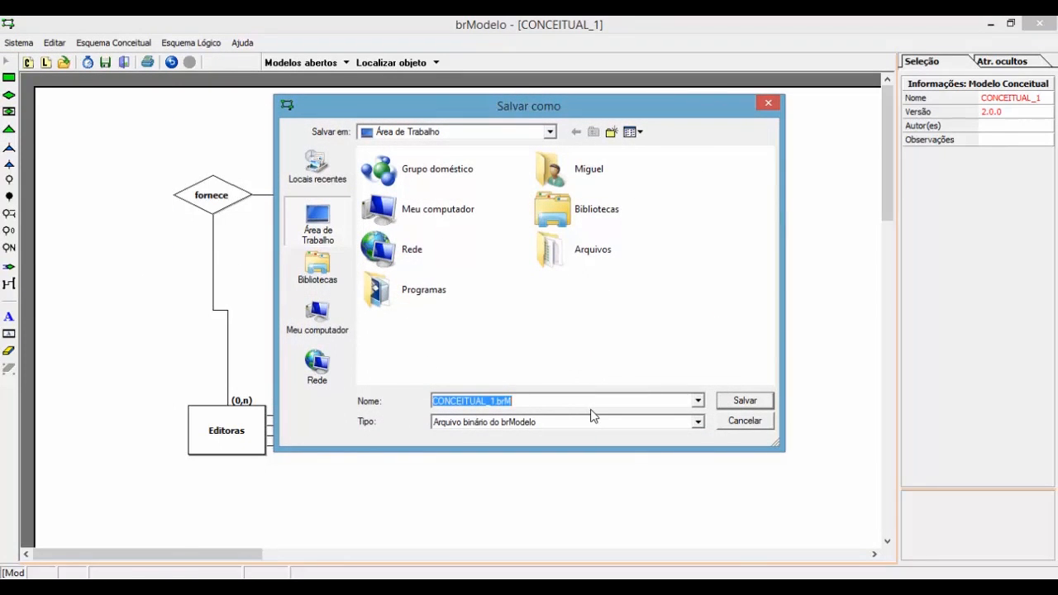
pyautogui.write('modeloconceitualexercicio')
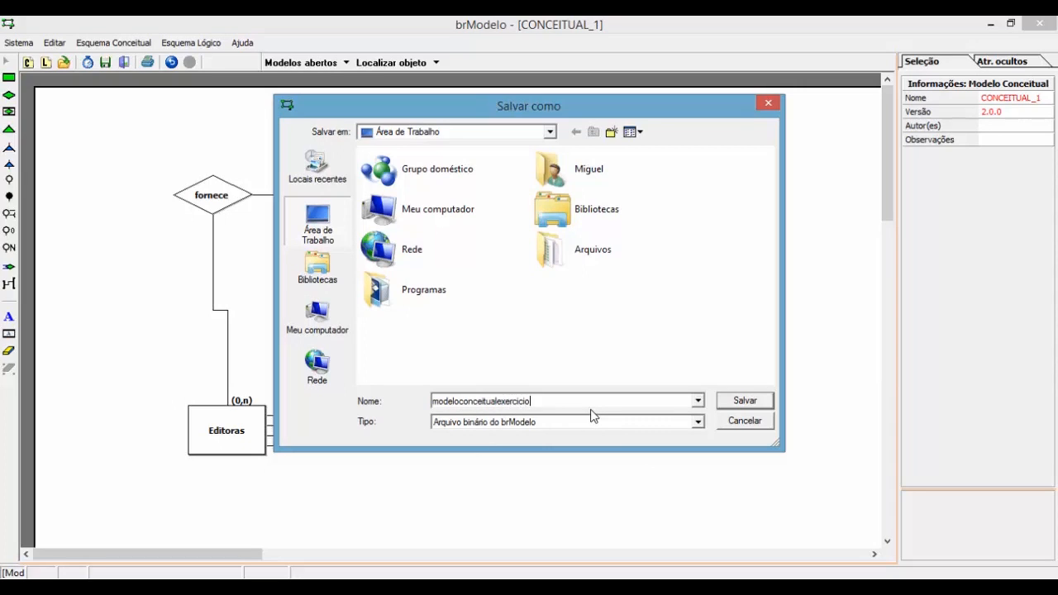
pyautogui.press('Return')
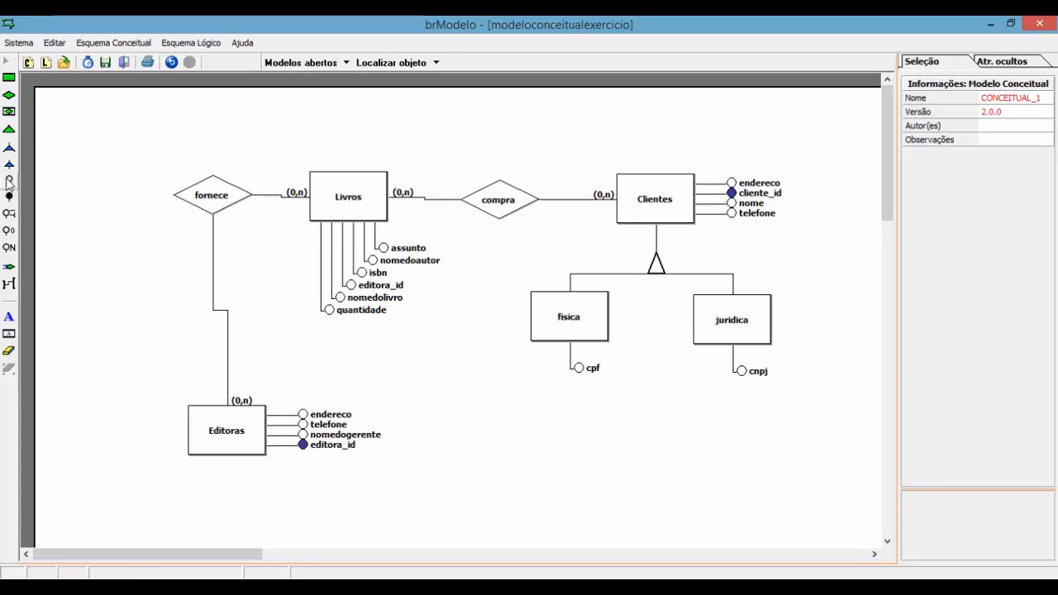
# Step: Attach a data attribute to the compra relationship, placed just below it
pyautogui.click(522, 207)
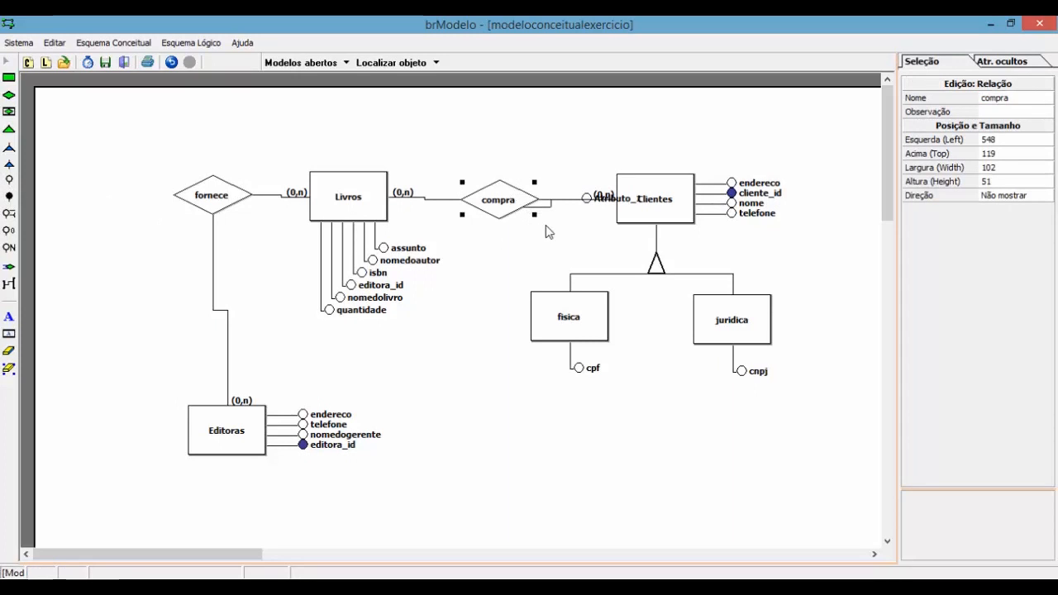
pyautogui.moveTo(592, 207); pyautogui.dragTo(519, 258)
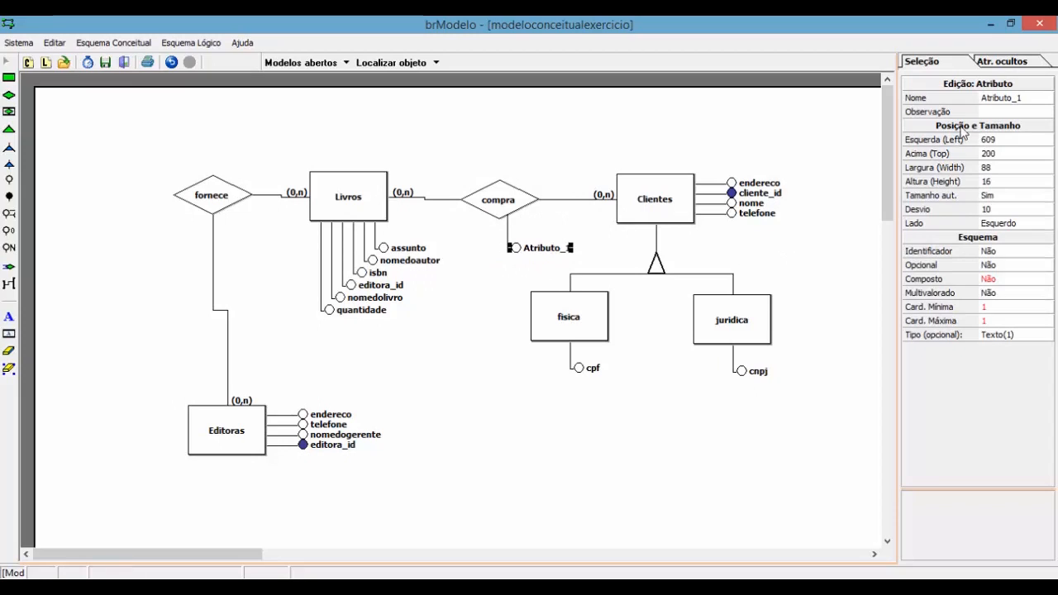
pyautogui.click(996, 99)
pyautogui.write('data')
pyautogui.press('Return')
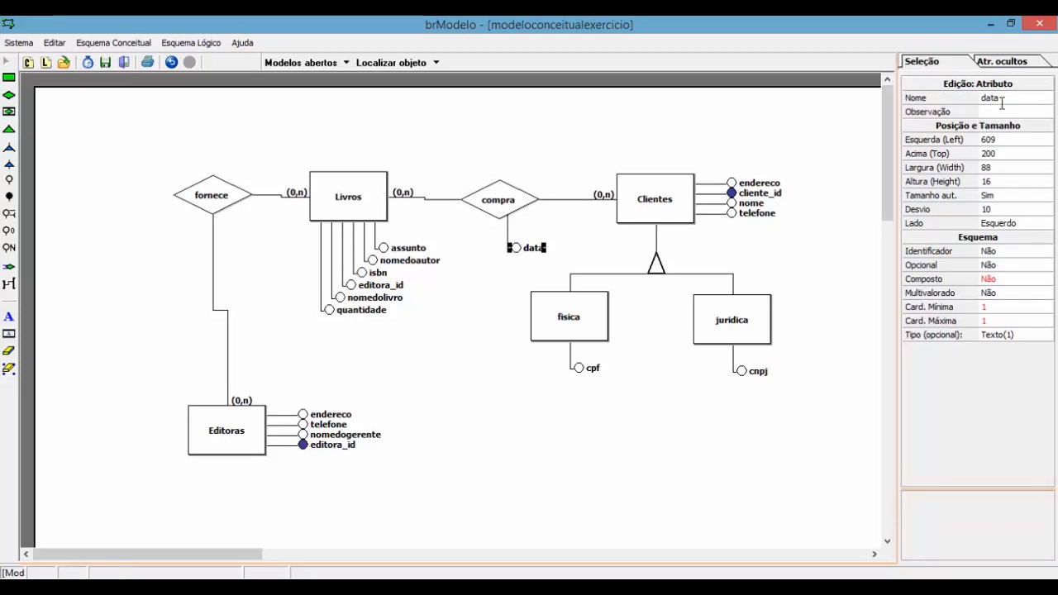
pyautogui.click(494, 339)
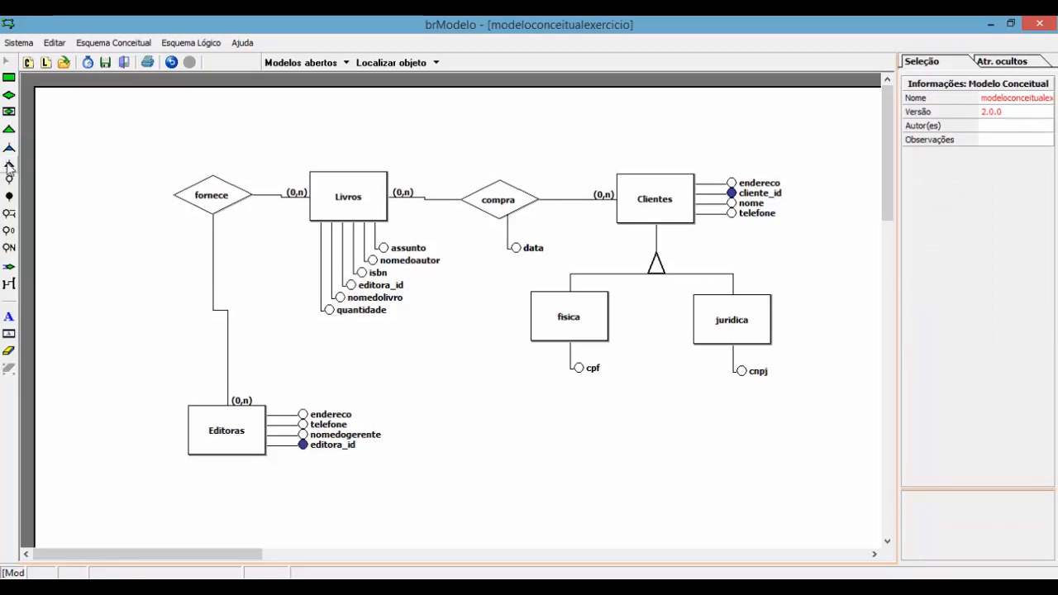
# Step: Add livro_id as the identifier attribute of Livros and save the model
pyautogui.click(8, 197)
pyautogui.click(353, 215)
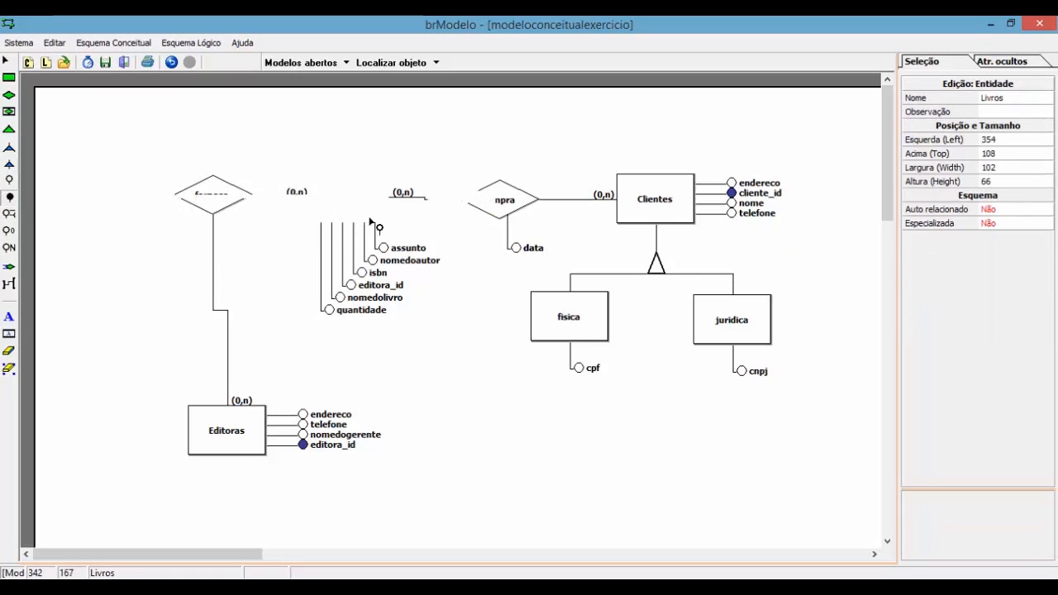
pyautogui.moveTo(465, 209); pyautogui.dragTo(432, 241)
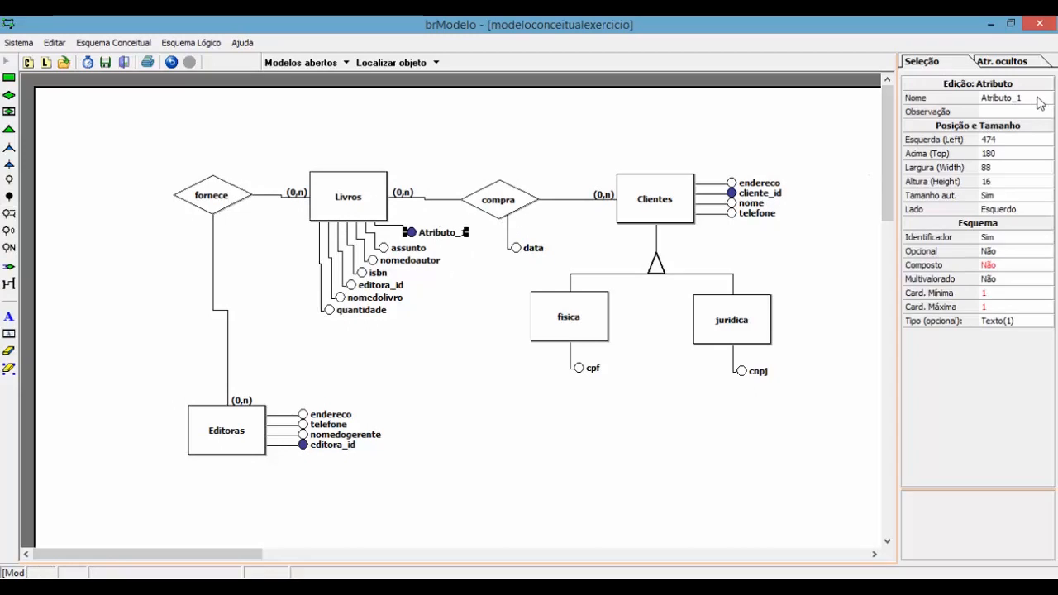
pyautogui.click(1036, 99)
pyautogui.write('Livro_id')
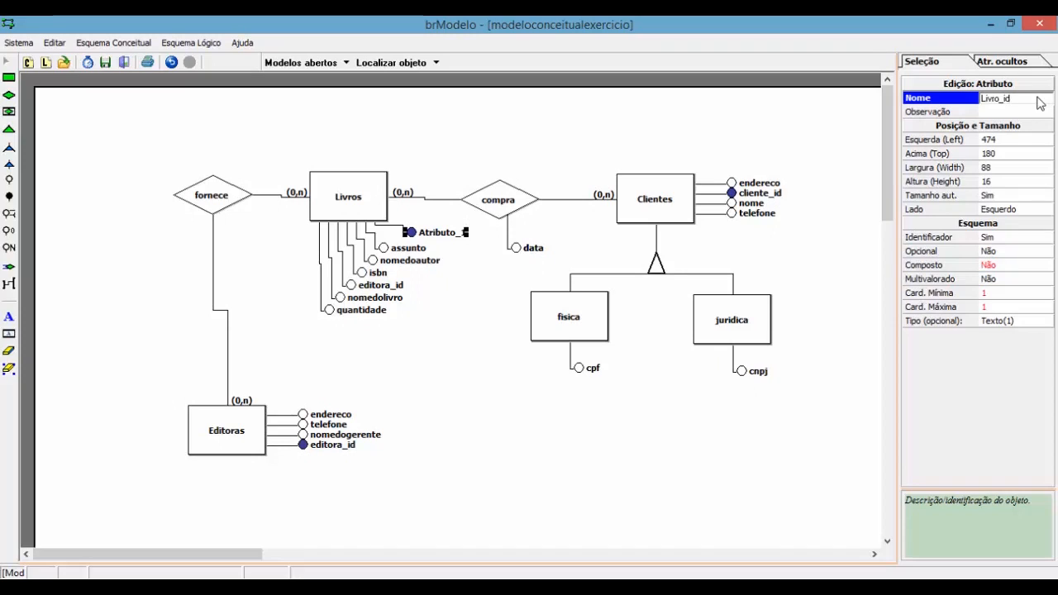
pyautogui.press('Return')
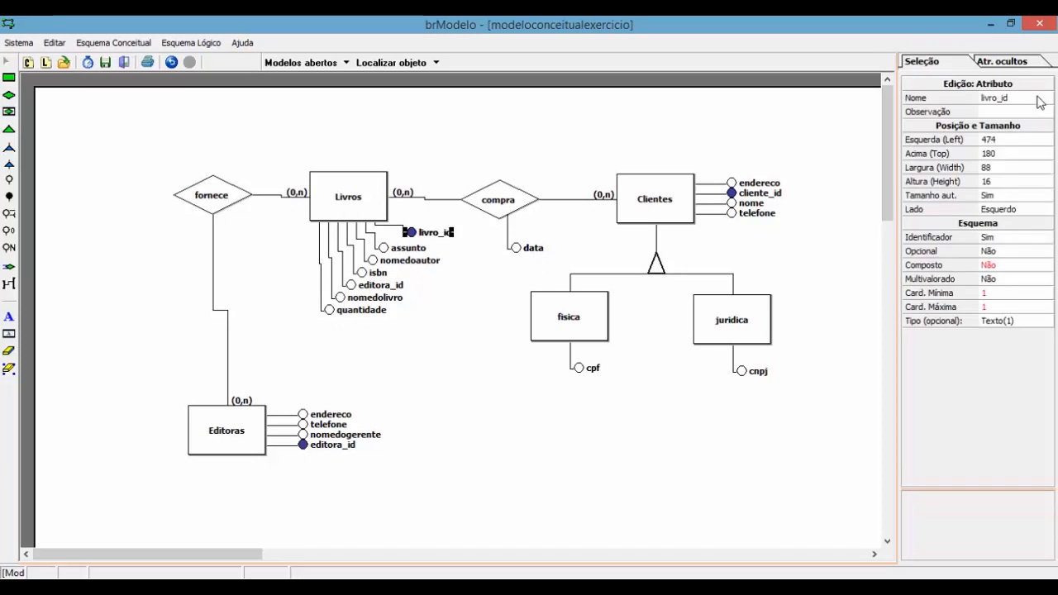
pyautogui.click(386, 202)
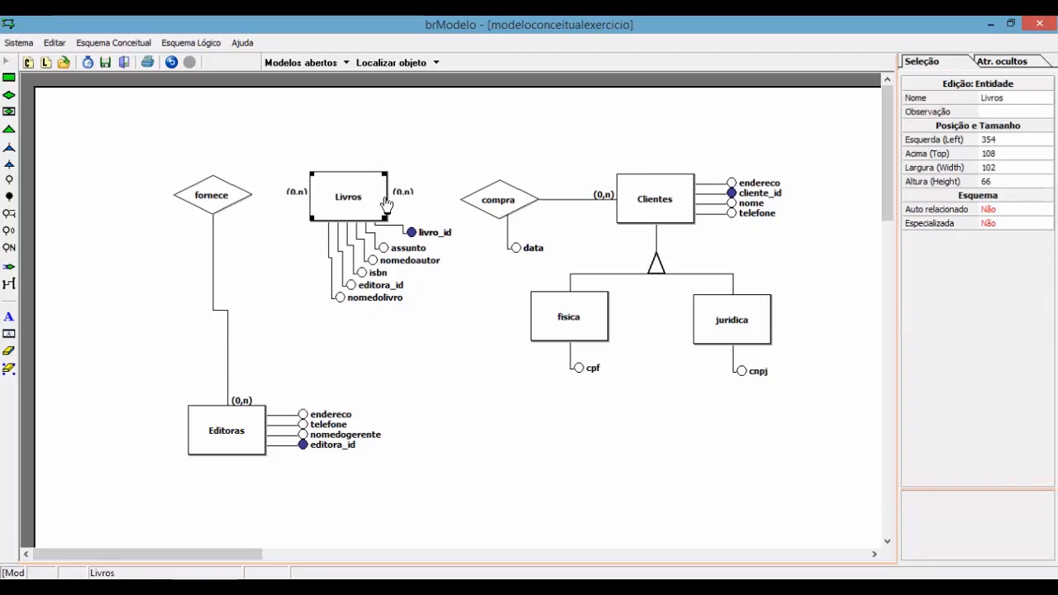
pyautogui.click(68, 165)
pyautogui.click(21, 44)
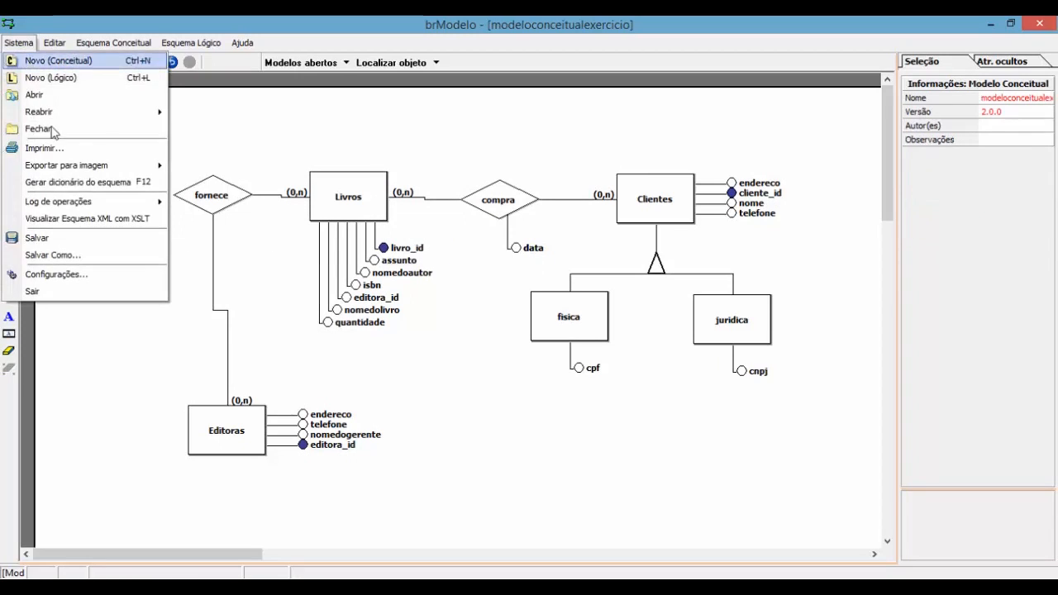
pyautogui.click(51, 238)
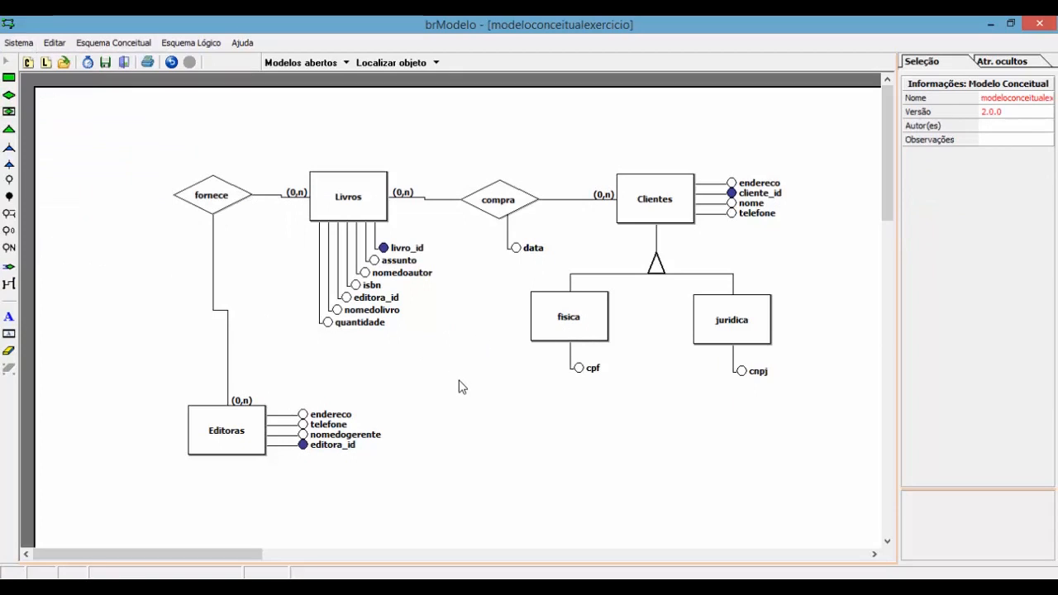